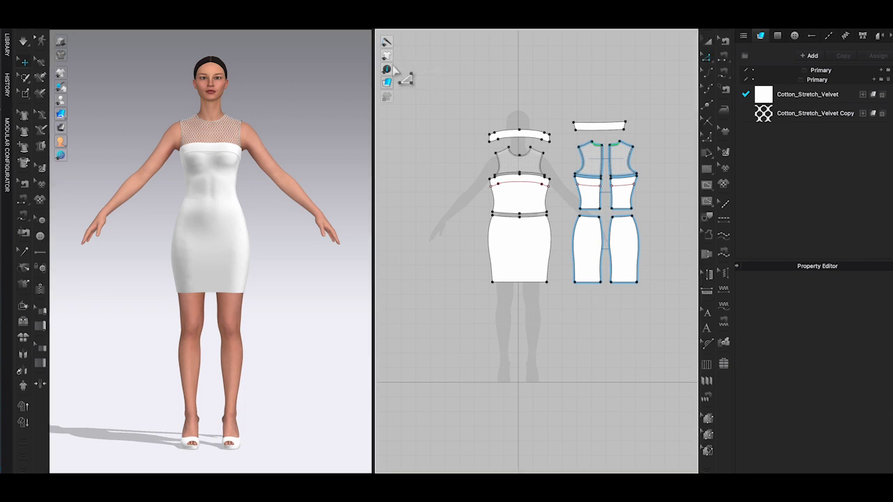
Step: Show the line lengths on the 2D patterns and check the hem lengths of the front and back skirt pieces
mouse_move(388, 71)
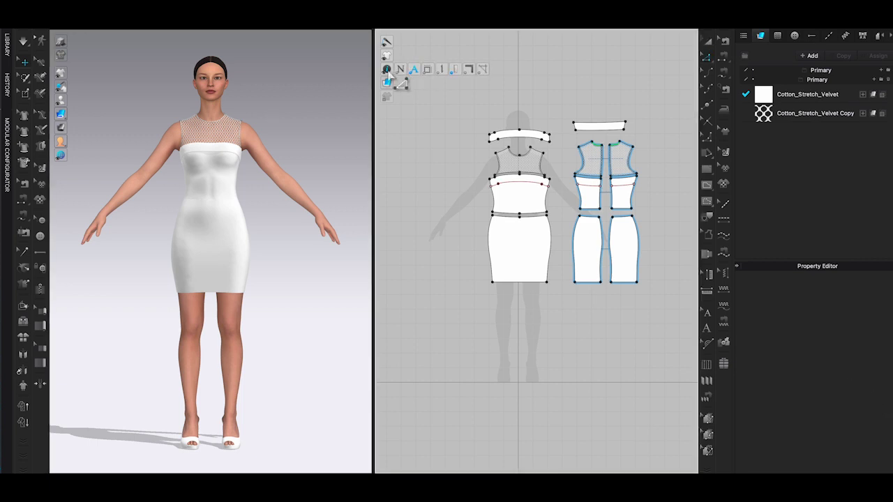
left_click(427, 71)
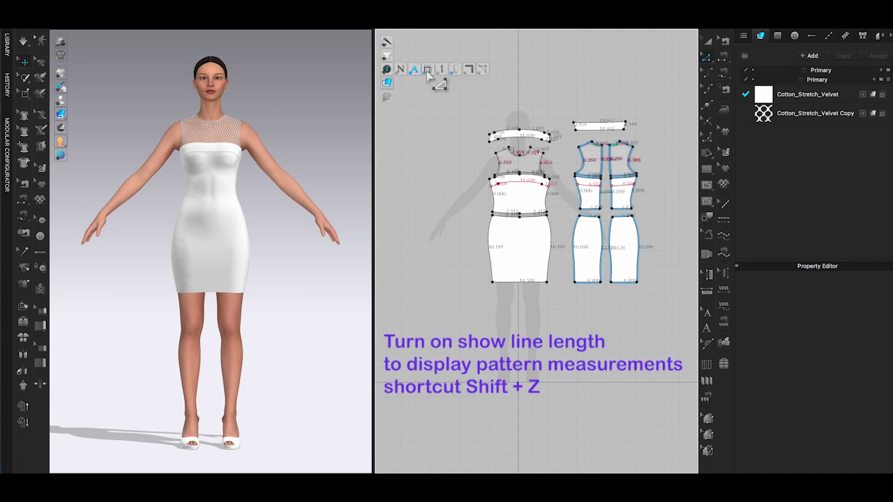
scroll(569, 300, "up", 3)
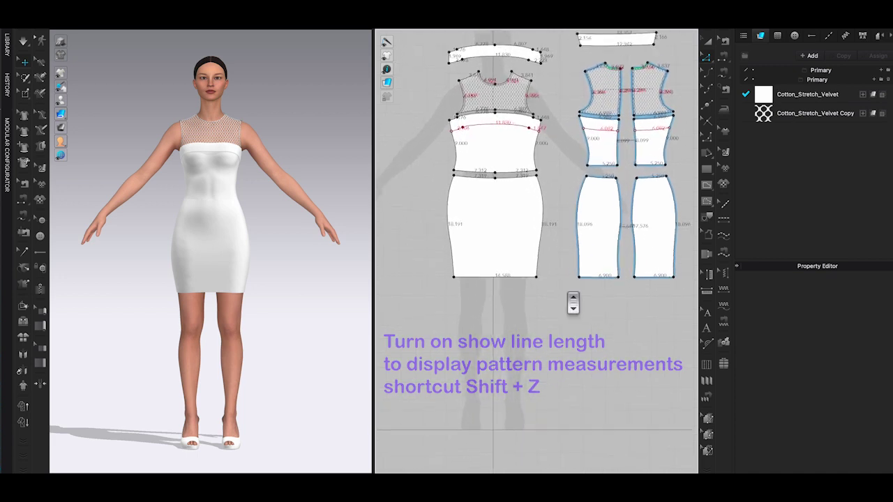
scroll(581, 323, "down", 2)
middle_click_drag(581, 355, 573, 277)
scroll(573, 279, "up", 3)
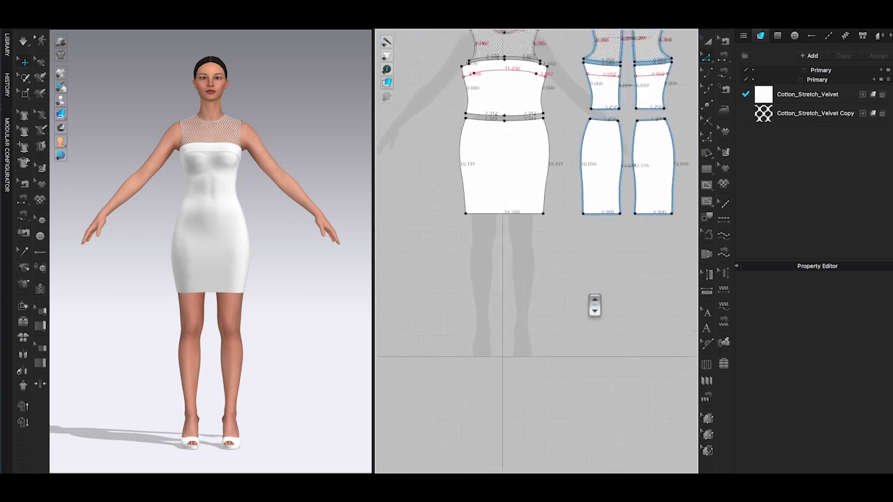
scroll(643, 221, "down", 1)
scroll(645, 221, "up", 1)
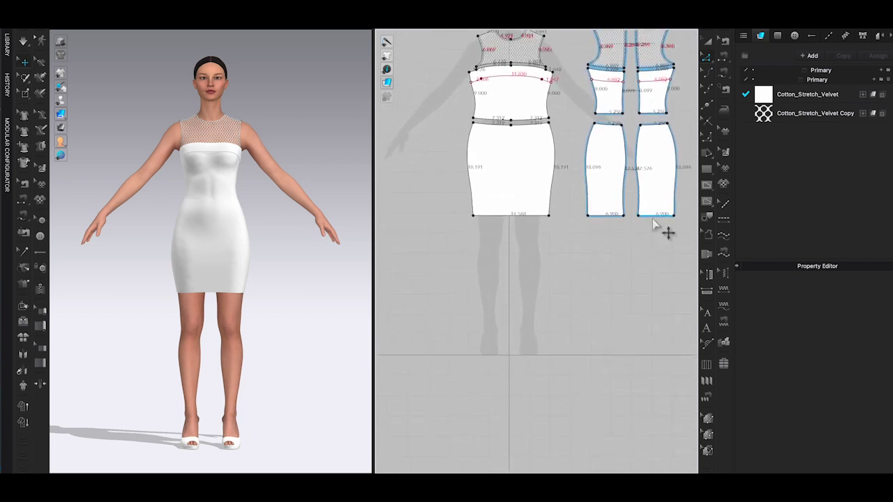
left_click(656, 220)
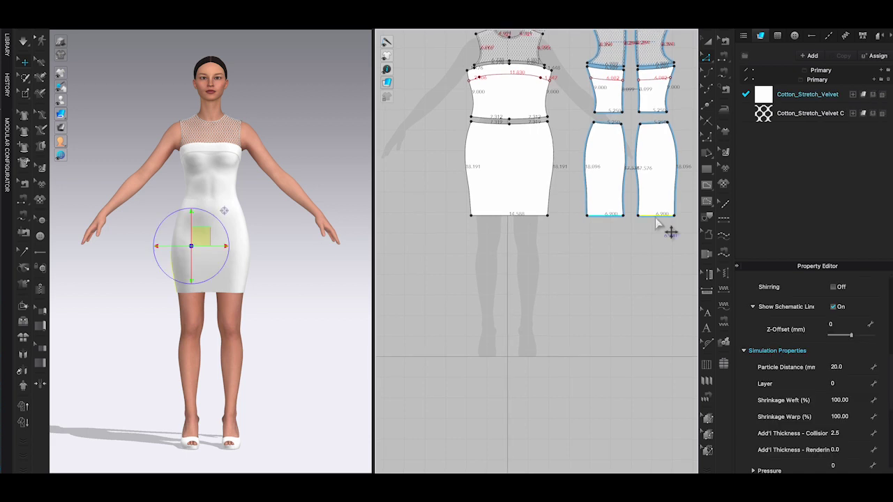
left_click(603, 216, "shift")
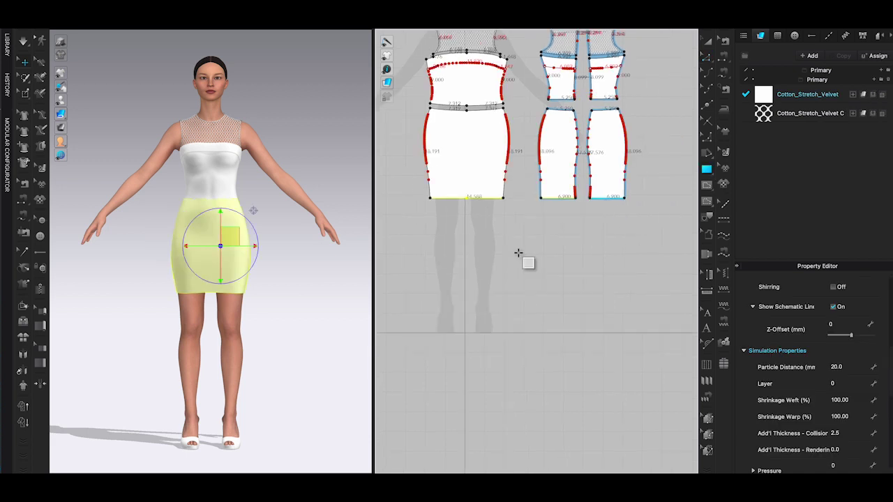
Step: Create a rectangular ruffle panel 56 in wide and 6 in high below the skirt patterns
left_click(439, 258)
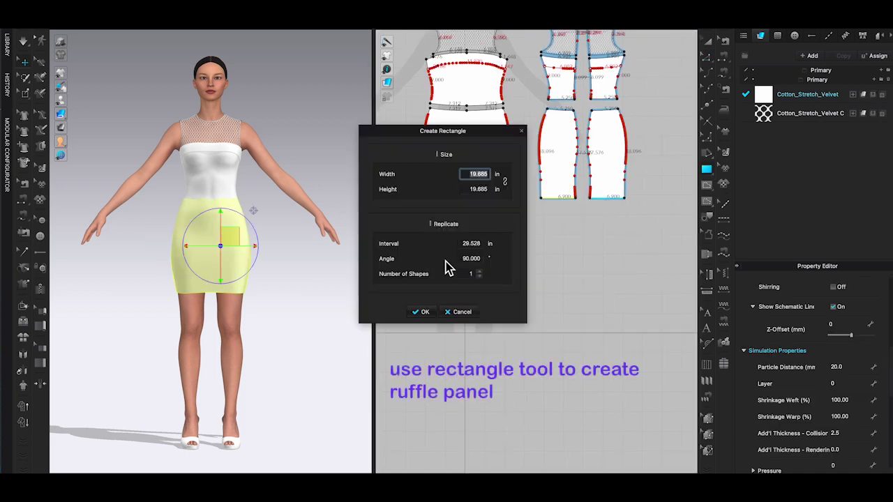
left_click_drag(472, 132, 296, 131)
double_click(316, 185)
type("6")
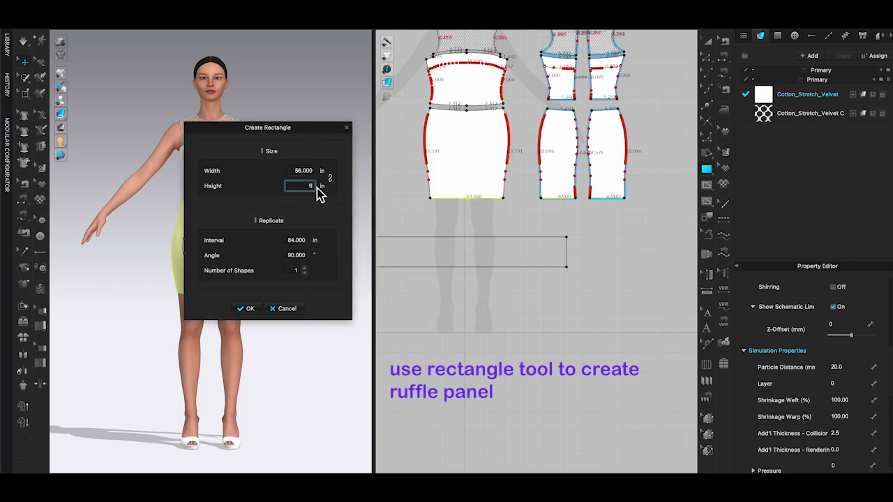
key("Return")
Step: Move the ruffle panel below the skirt patterns in 2D and in front of the avatar's legs, just under the hem, in 3D
left_click(708, 42)
left_click_drag(452, 247, 560, 235)
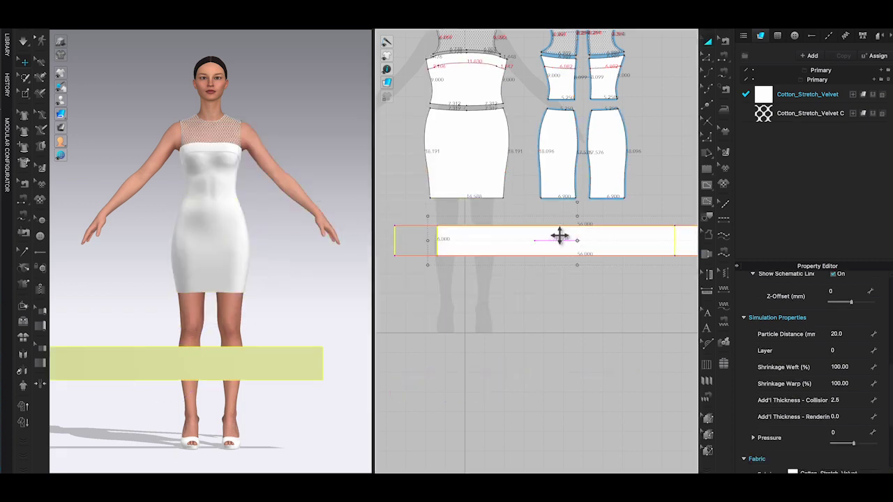
left_click_drag(266, 357, 319, 319)
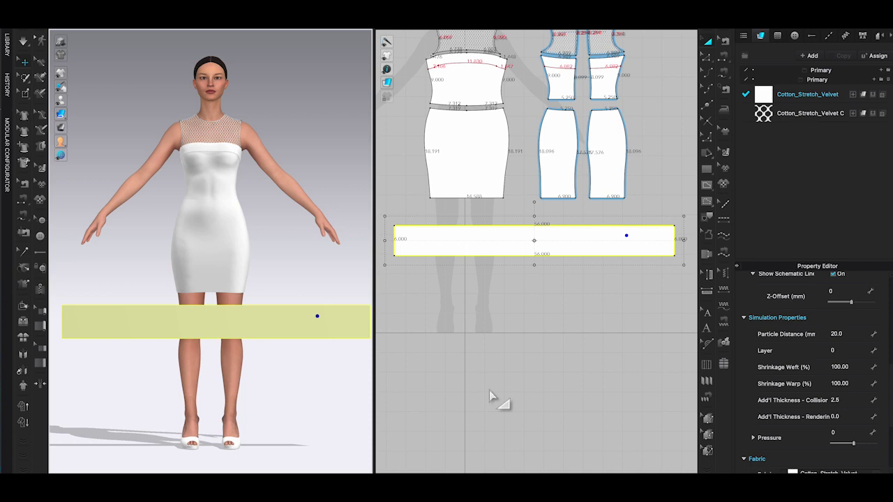
left_click(518, 318)
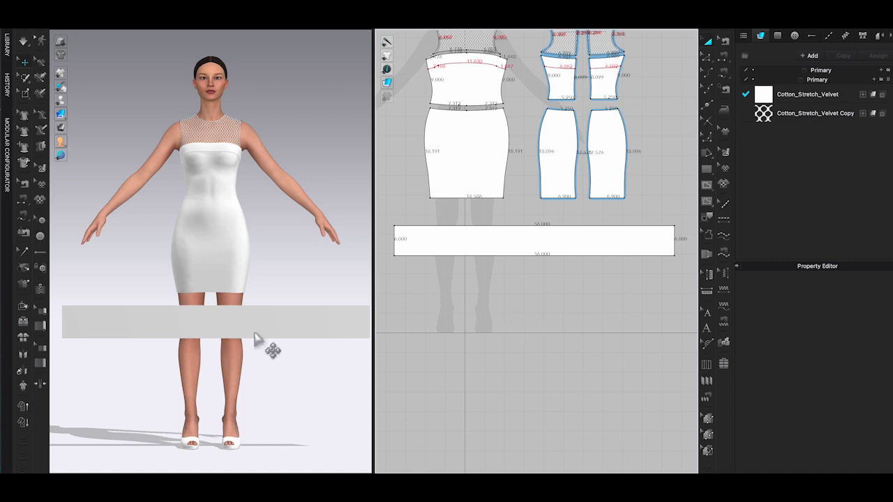
Step: With Free Sewing, define the ruffle panel's whole upper edge as the first sewing line, starting from its right end
scroll(646, 122, "up", 1)
left_click(723, 74)
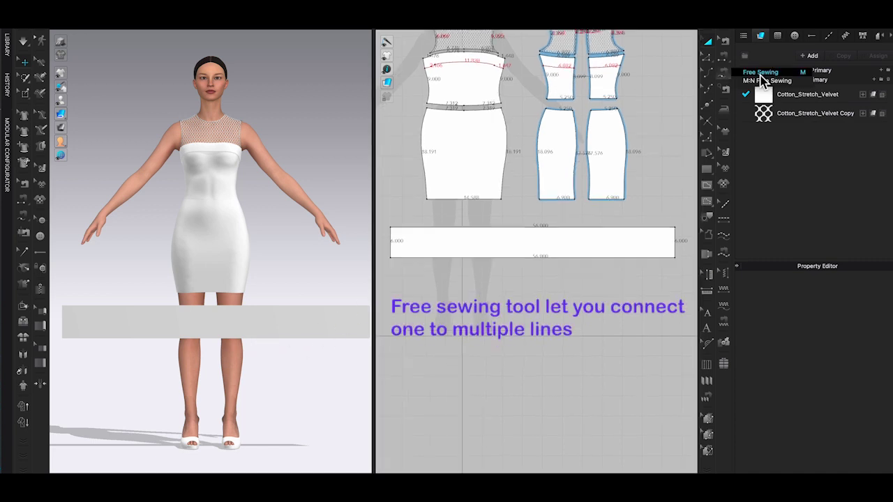
left_click(759, 74)
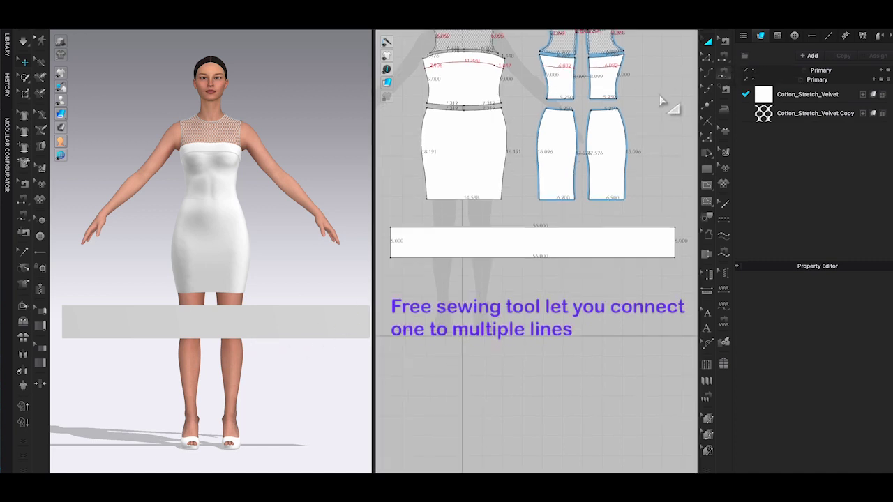
left_click(725, 81)
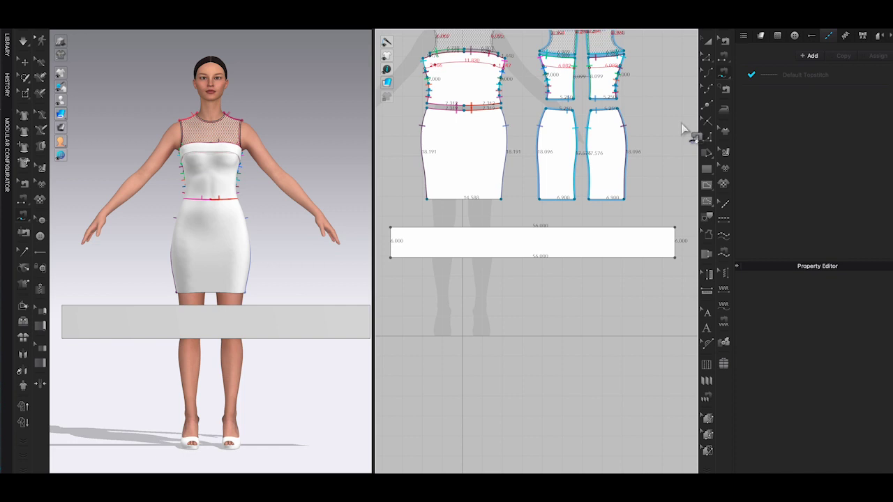
scroll(676, 236, "down", 1)
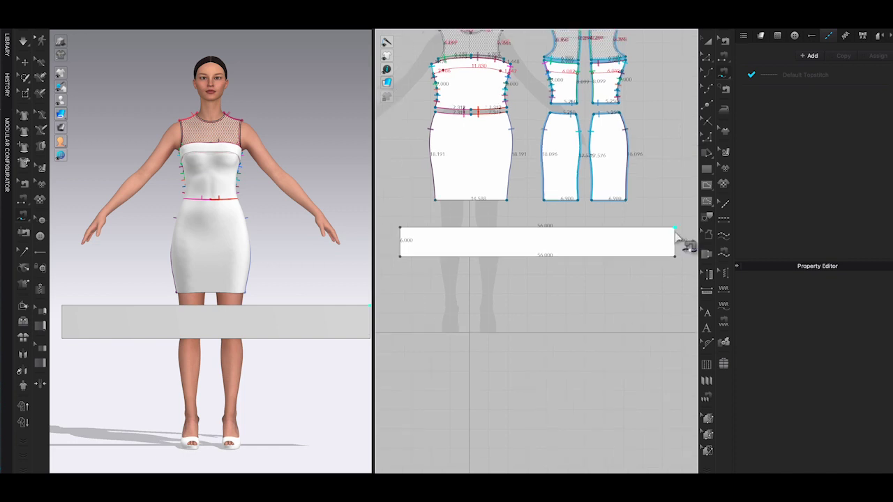
scroll(675, 233, "down", 1)
scroll(676, 233, "up", 3)
left_click(675, 232)
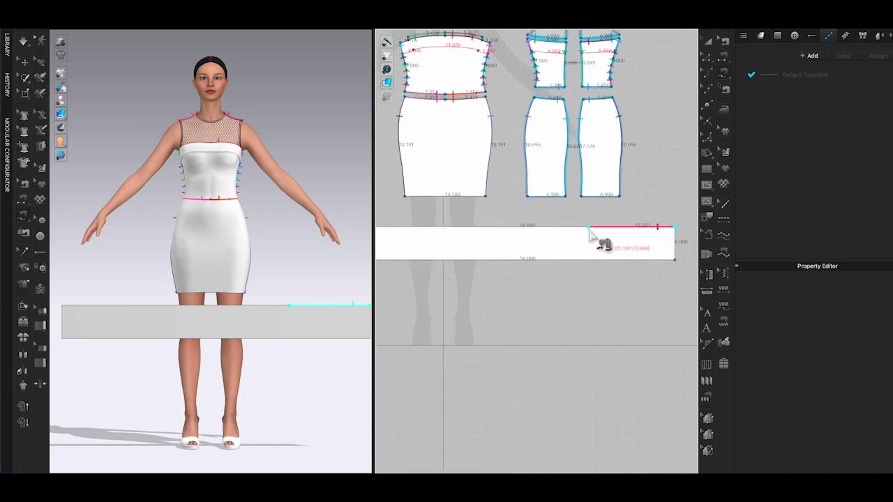
scroll(571, 234, "down", 2)
scroll(575, 240, "down", 1)
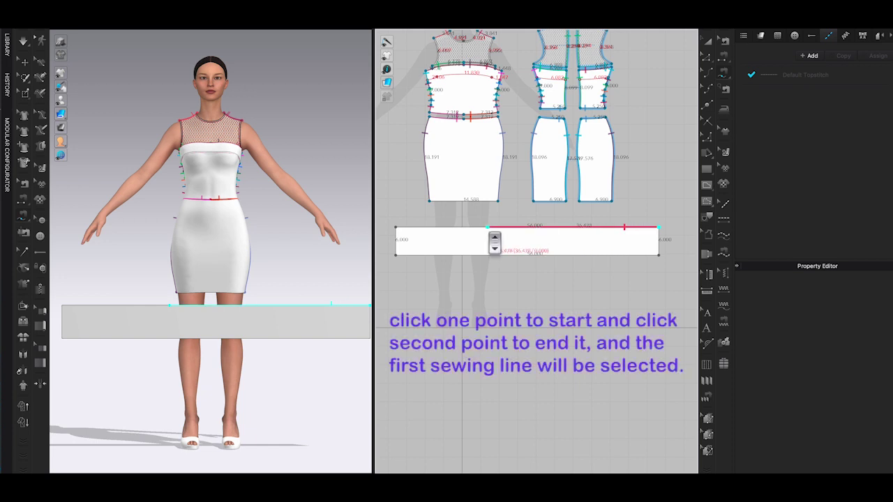
left_click(397, 229)
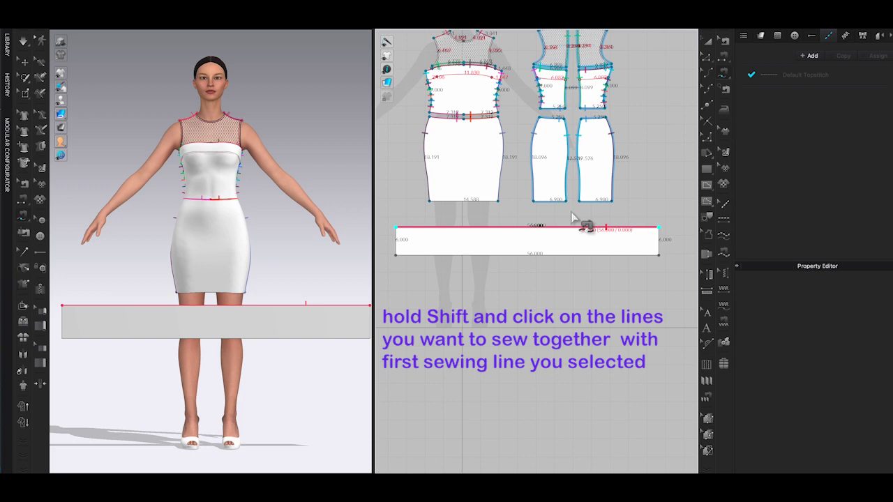
Step: Sew the ruffle's upper edge to the hems of one back skirt piece, the front skirt and the other back piece, in that order
left_click(548, 205, "shift")
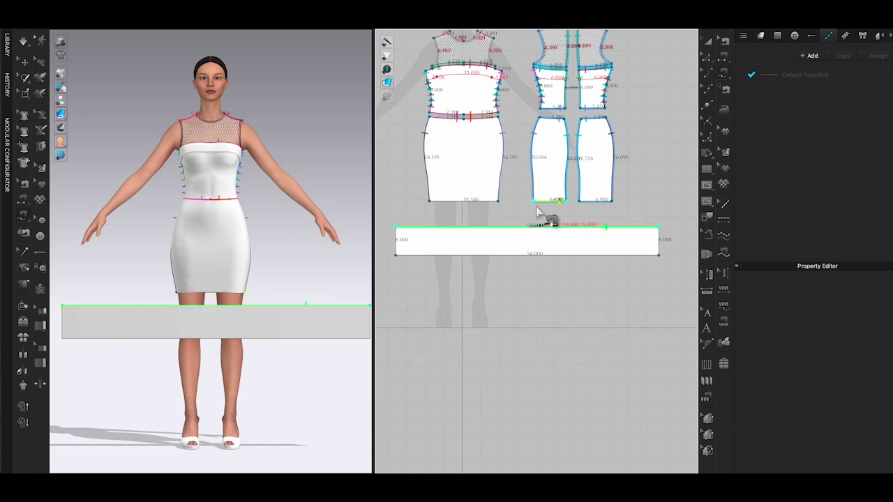
left_click(494, 203, "shift")
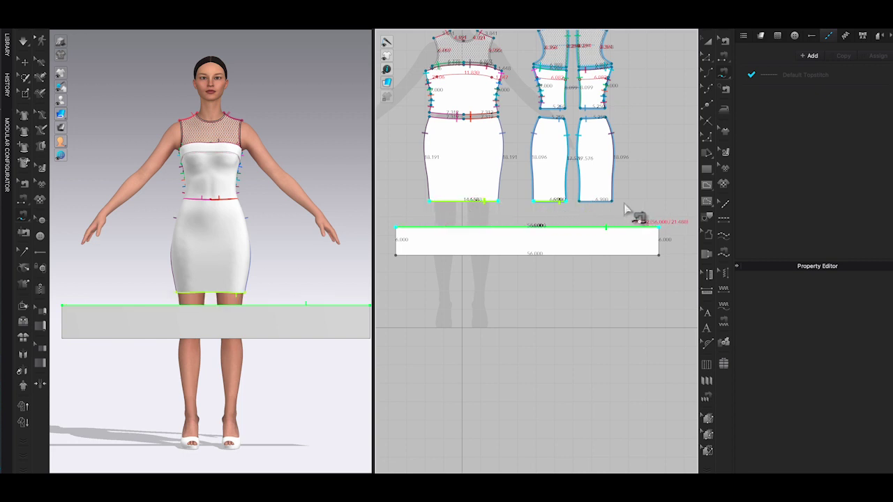
left_click(614, 204, "shift")
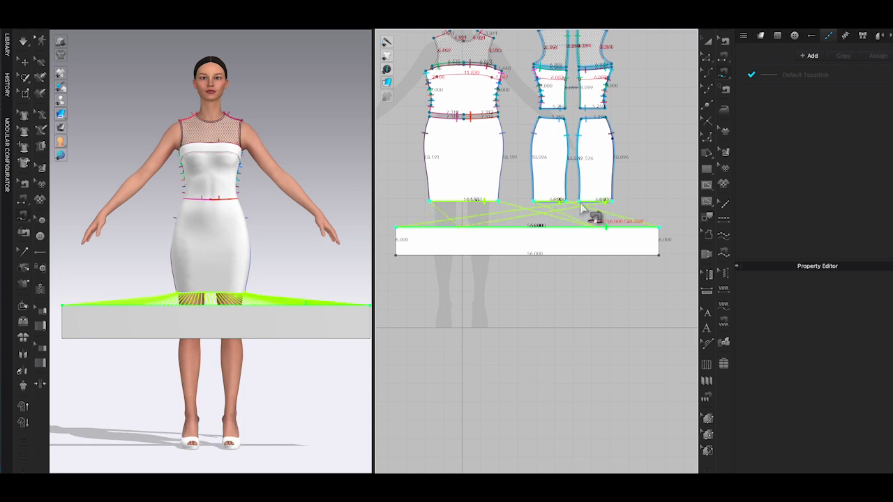
key("Return")
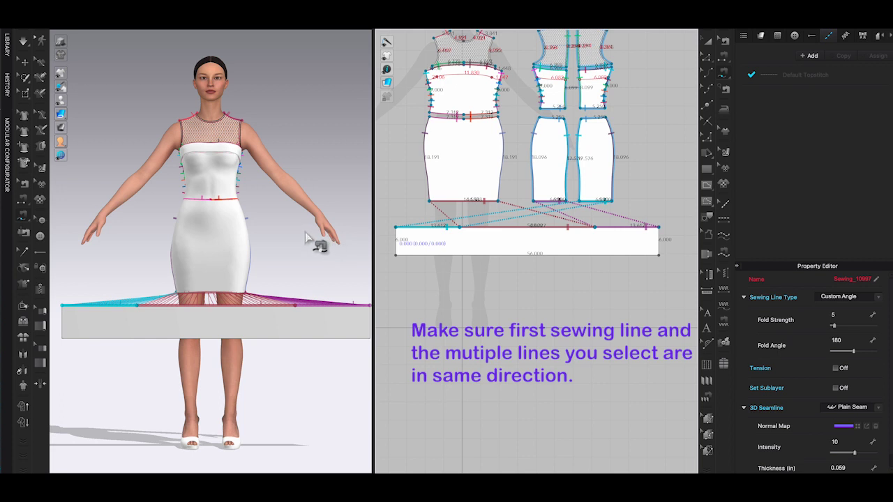
Step: Show the avatar's arrangement points and move the ruffle panel farther below the skirt in both the 2D and 3D views
scroll(305, 238, "down", 4)
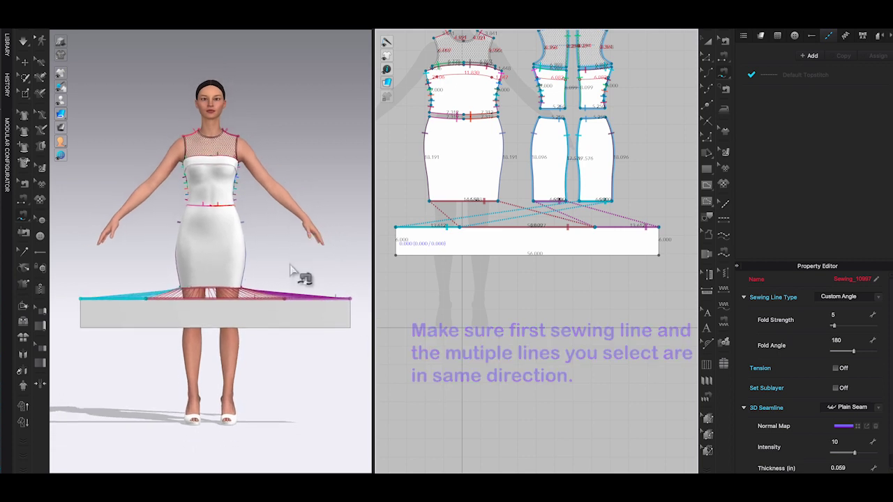
mouse_move(292, 277)
right_mouse_down()
mouse_move(289, 303)
mouse_move(227, 279)
mouse_move(287, 274)
right_mouse_up()
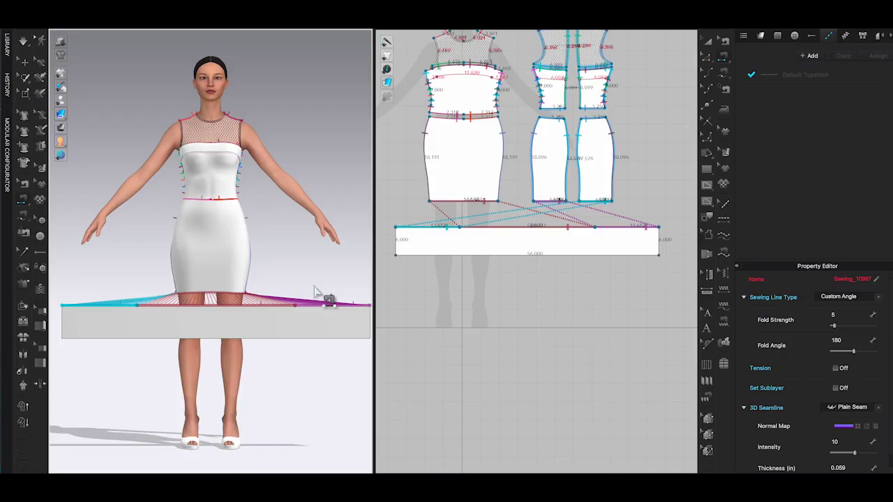
key("shift+f")
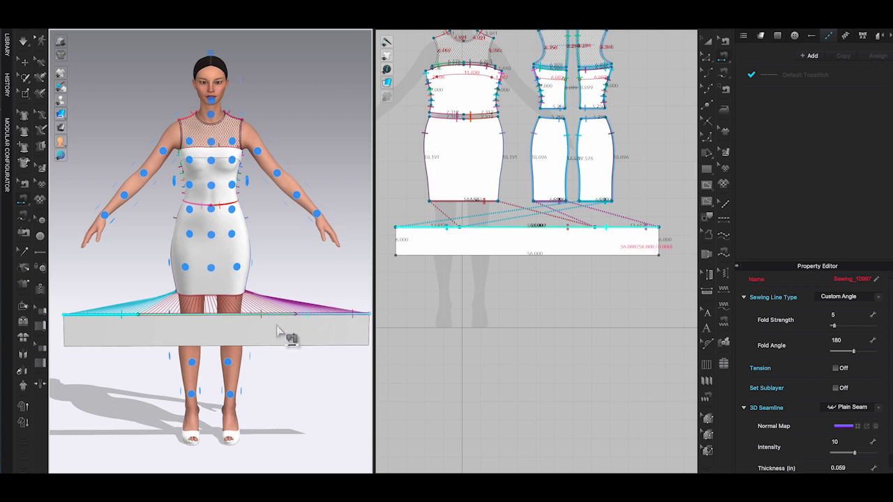
left_click(718, 41)
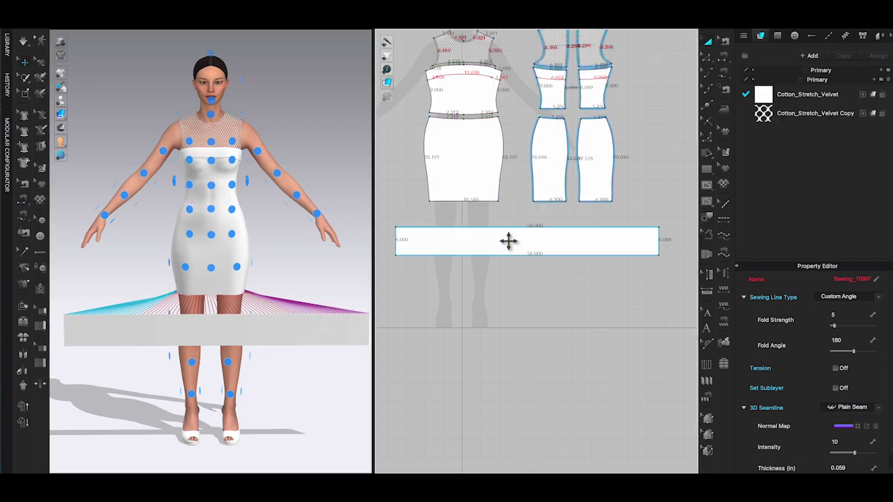
left_click_drag(476, 254, 479, 290)
left_click_drag(311, 331, 311, 393)
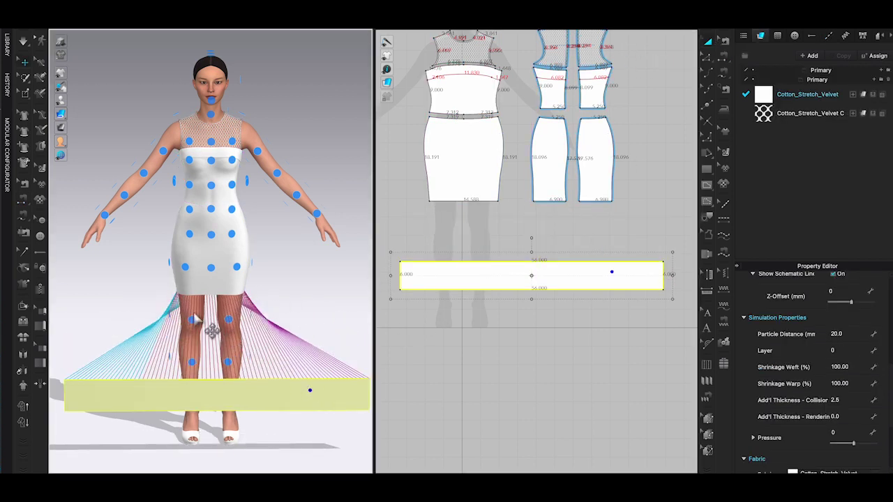
Step: Wrap the ruffle panel around the avatar from the front centre hip arrangement point, lower it below the hem, and hide the points
left_click(215, 270)
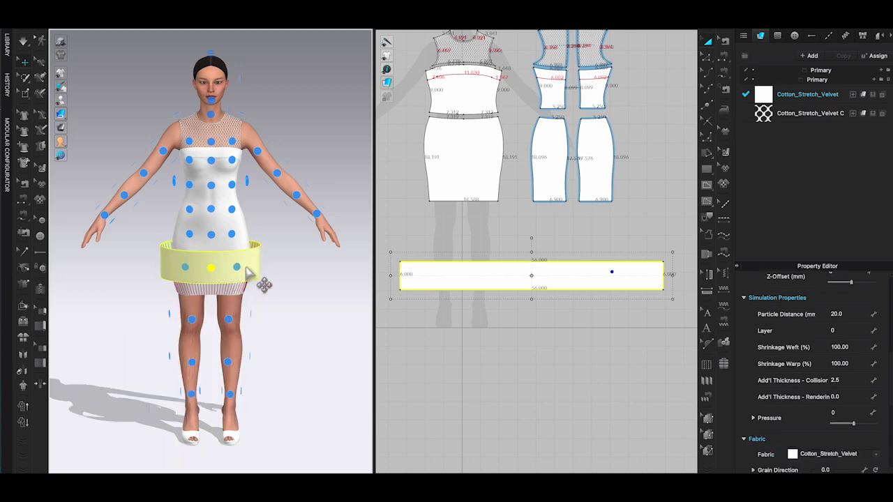
left_click_drag(235, 270, 235, 304)
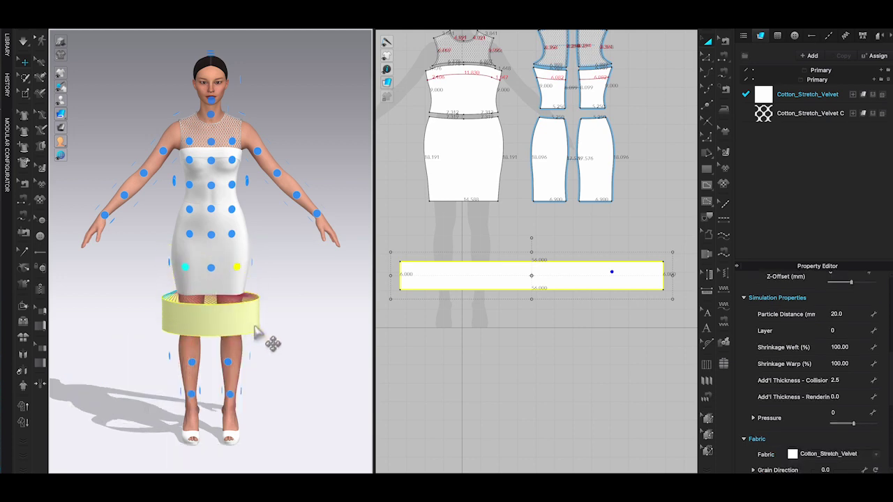
right_click_drag(255, 334, 329, 339)
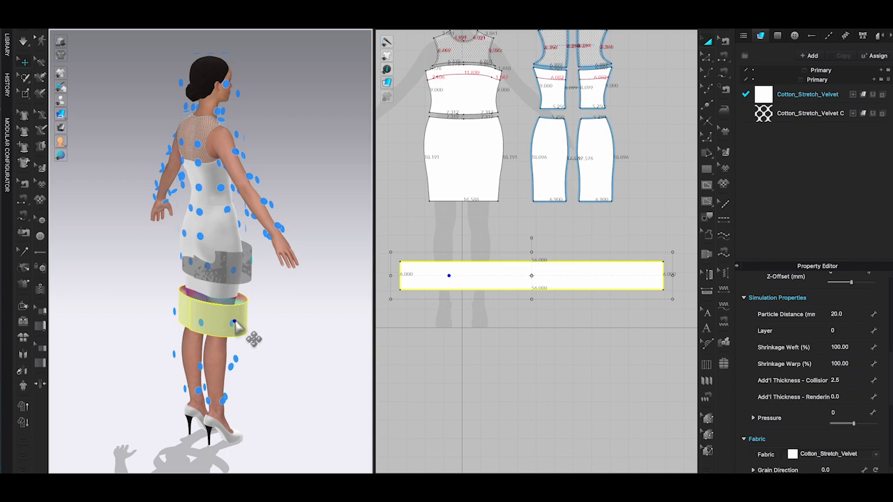
right_click_drag(234, 323, 283, 343)
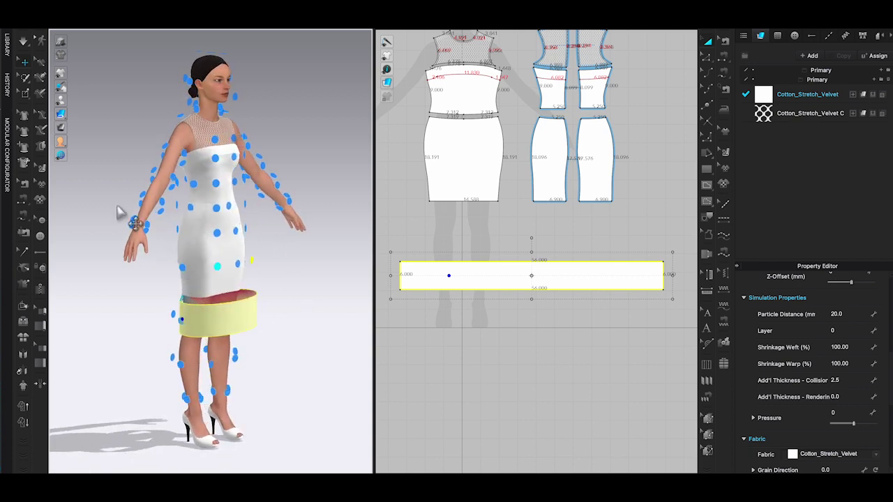
key("shift+f")
key("2")
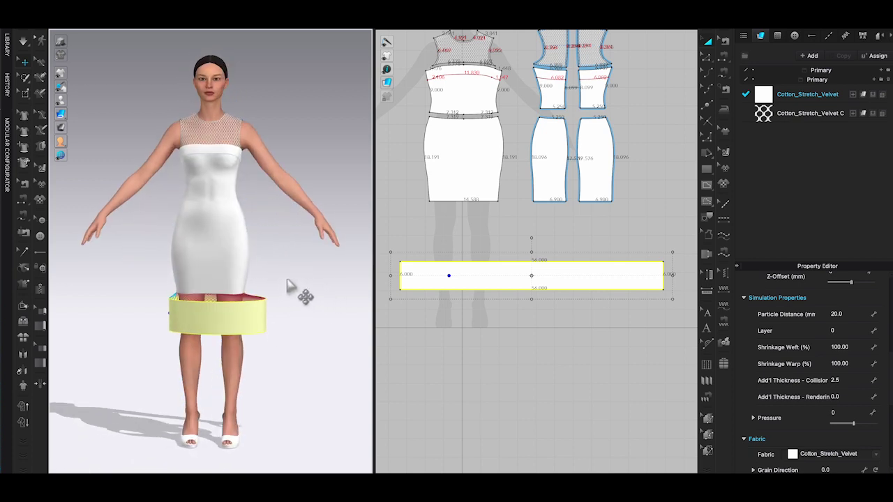
Step: Simulate the garment to gather the ruffle onto the hem, and pull the ruffle fabric at the back to adjust its drape
key("space")
key("space")
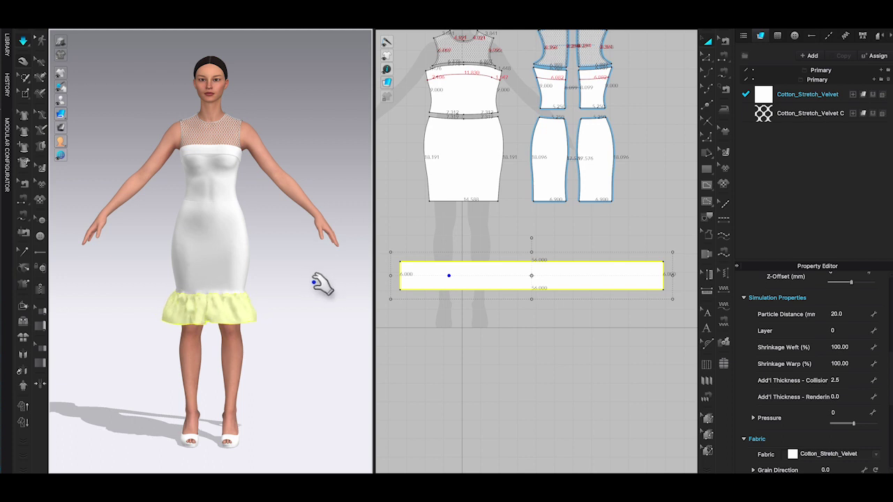
right_click_drag(323, 281, 235, 270)
left_click_drag(235, 309, 273, 315)
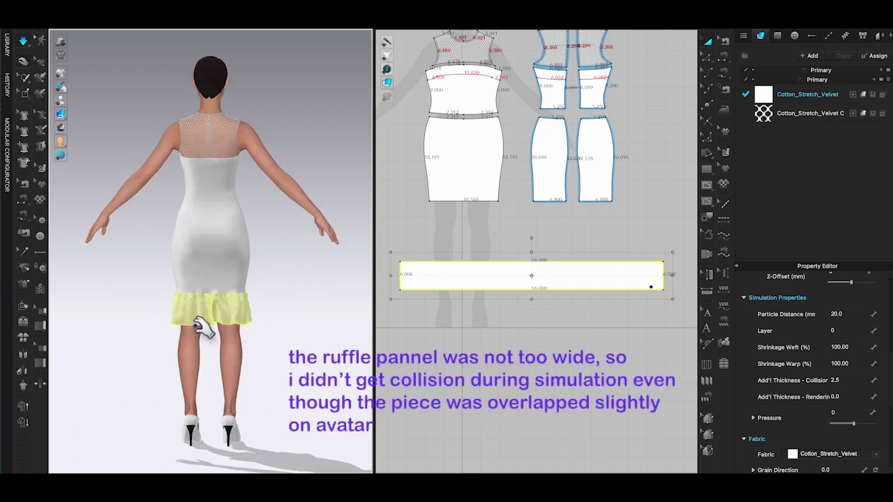
Step: Undo the ruffle simulation and the panel's arrangement around the avatar, back to the flat panel below the skirt
left_click_drag(196, 326, 253, 330)
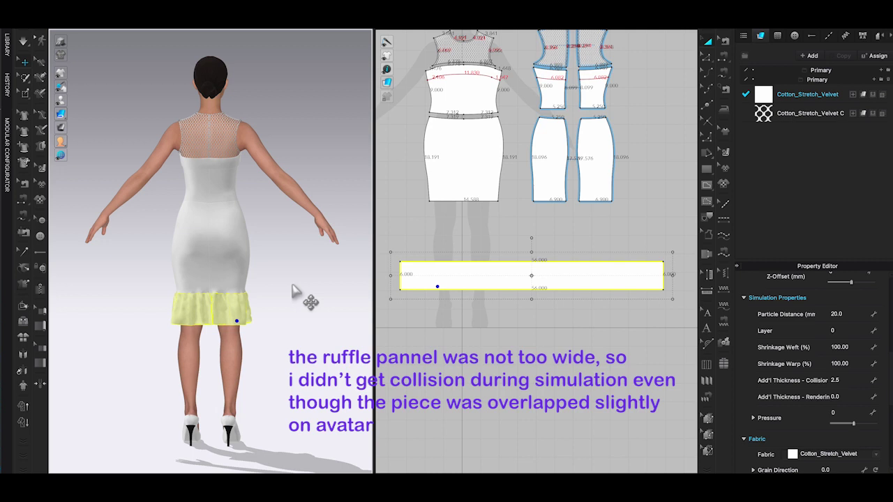
key("ctrl+z")
right_click_drag(293, 301, 392, 297)
key("ctrl+z")
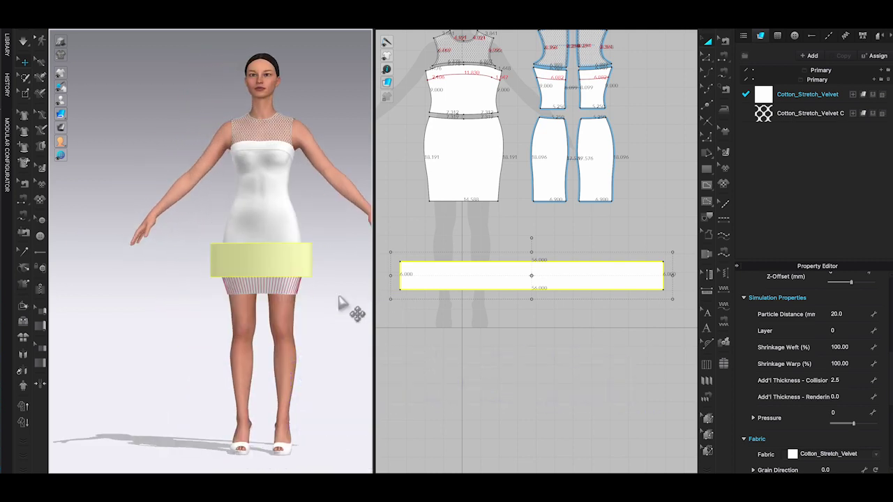
key("ctrl+z")
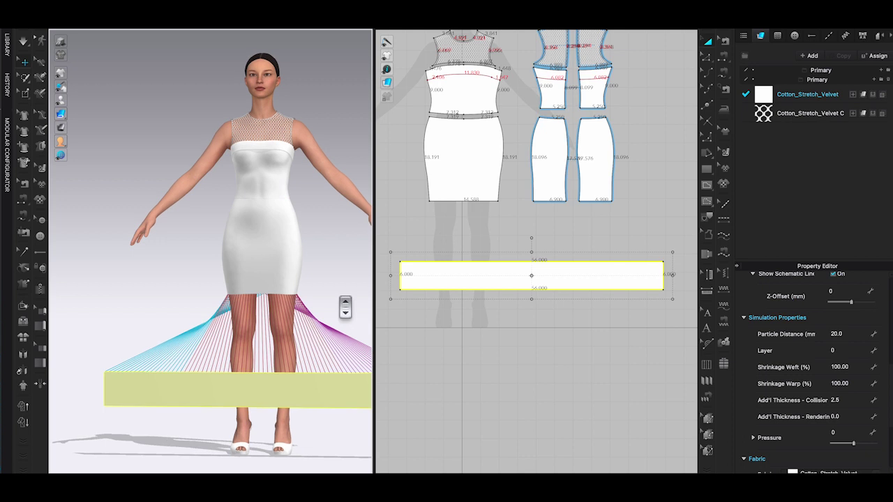
Step: Widen the flat ruffle panel to about 101 in in the 2D view
scroll(344, 307, "down", 4)
scroll(476, 299, "down", 2)
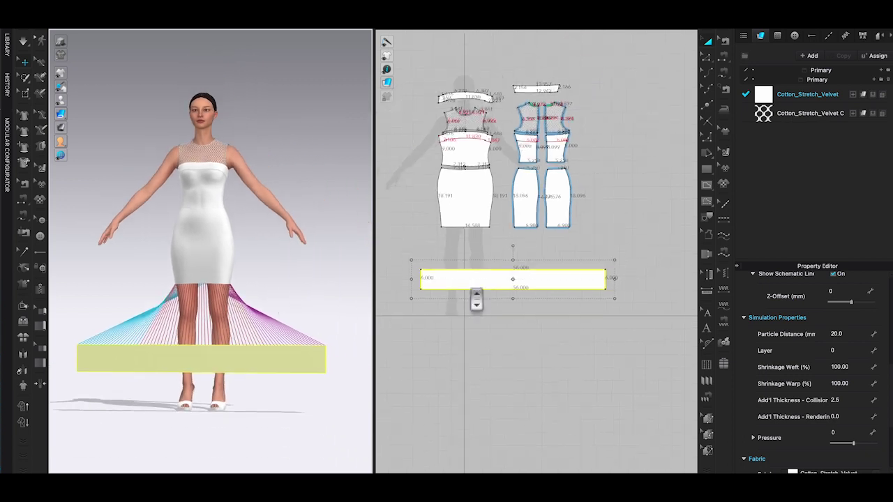
left_click_drag(604, 279, 673, 271)
Step: Wrap the widened ruffle panel around the avatar from the Leg_Skirt_Front arrangement point and lower it to the skirt hem
left_click_drag(309, 349, 226, 319)
key("shift+f")
left_click(217, 261)
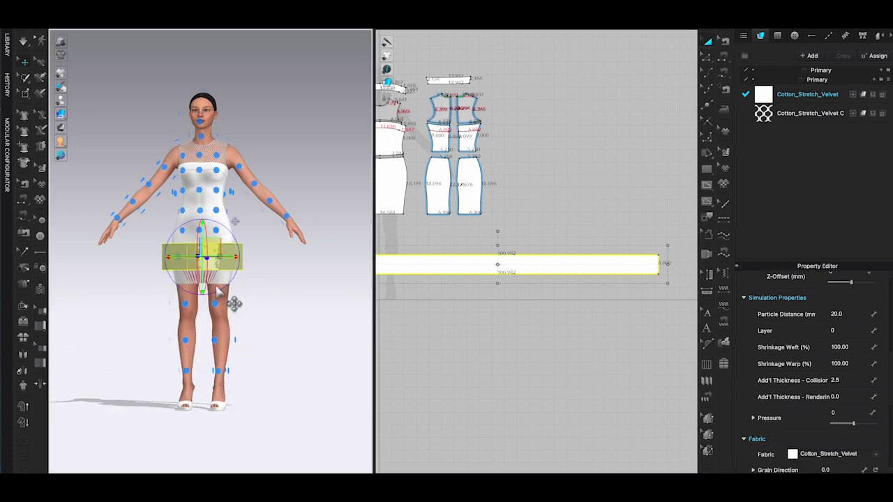
key("shift+f")
right_click_drag(218, 290, 314, 277)
scroll(213, 253, "up", 4)
left_click_drag(209, 256, 207, 318)
Step: Simulate the widened ruffle, pull its fabric at the back, and undo back to the wrapped panel
key("space")
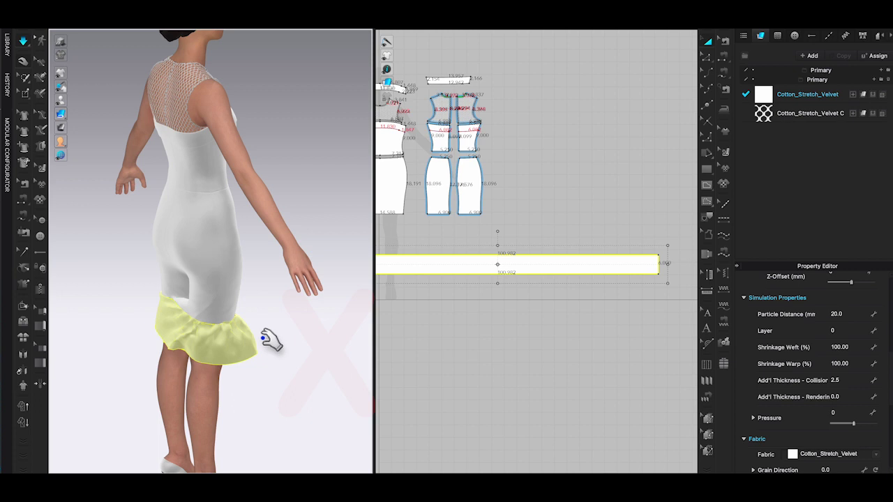
right_click_drag(263, 339, 283, 337)
left_click_drag(235, 337, 253, 390)
right_click_drag(233, 360, 256, 353)
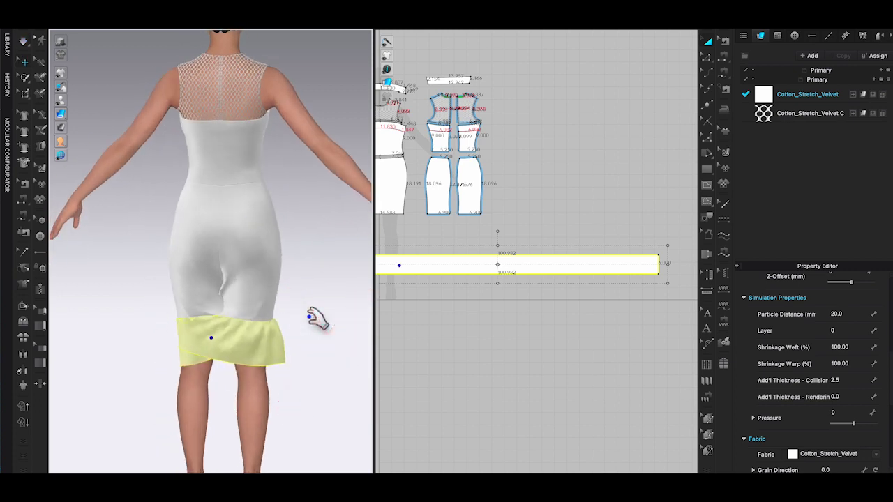
key("ctrl+z")
key("ctrl+z")
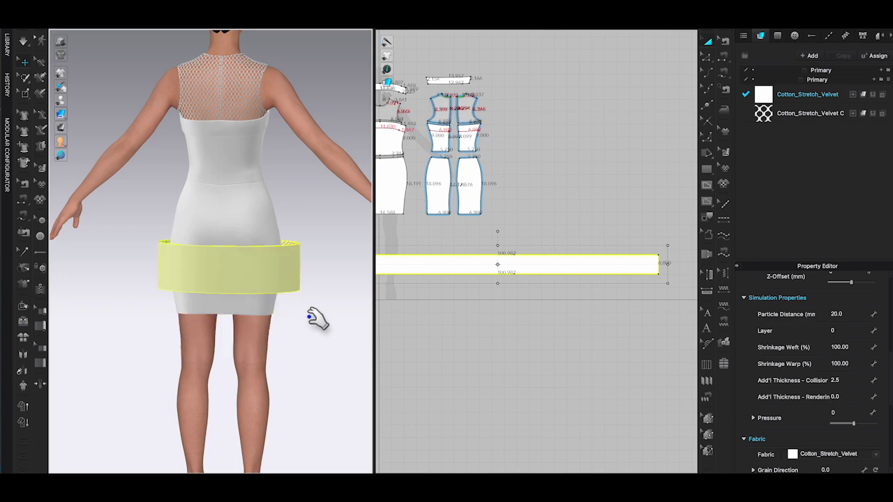
Step: Lower the wrapped ruffle panel to just below the hem and set its arrangement Offset to 100
right_click_drag(309, 316, 245, 326)
scroll(211, 319, "down", 4)
scroll(212, 320, "down", 3)
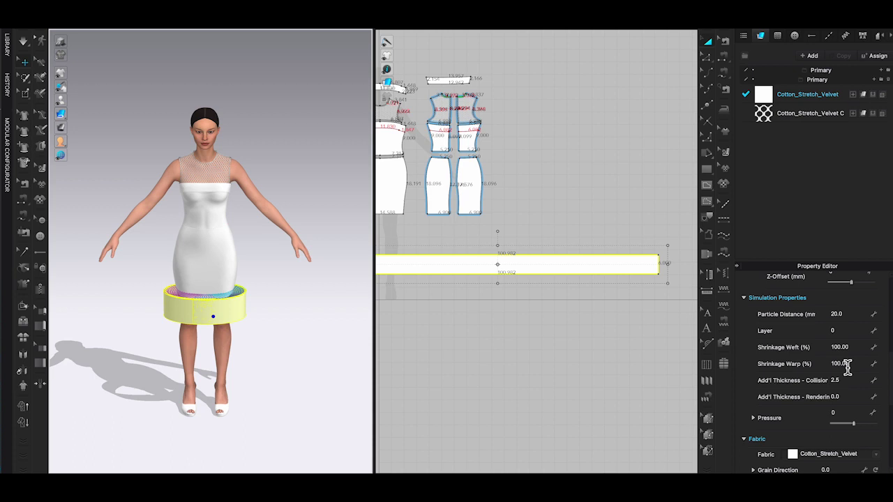
scroll(847, 368, "down", 5)
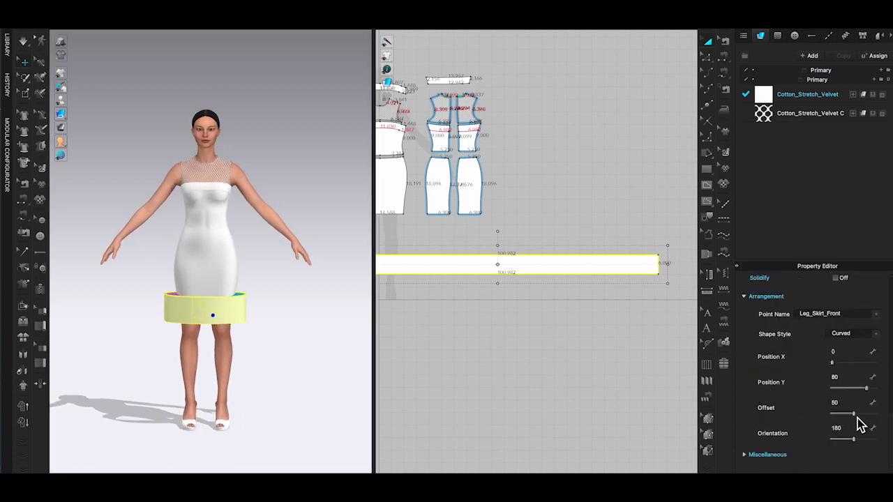
left_click_drag(855, 415, 885, 420)
Step: Simulate the garment with the larger panel offset and pull the ruffle fabric at the back into place
right_click(423, 370)
right_click_drag(325, 356, 410, 385)
key("space")
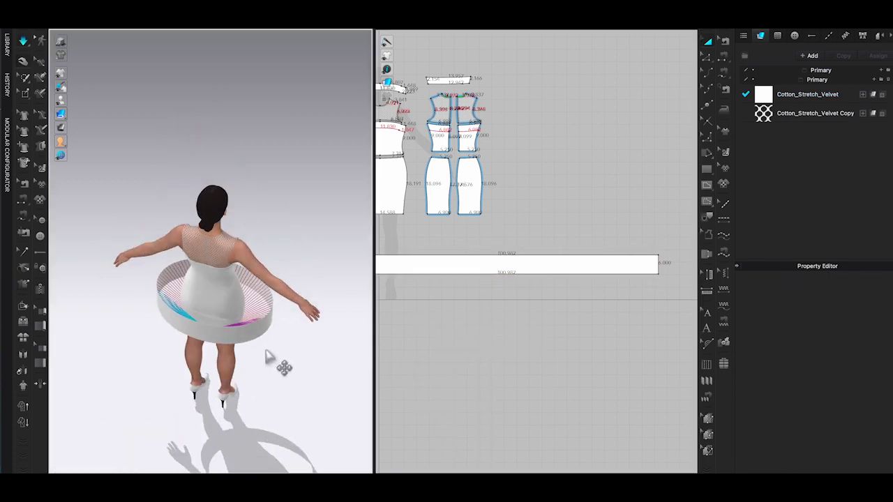
left_click_drag(264, 344, 249, 352)
right_click_drag(249, 352, 209, 328)
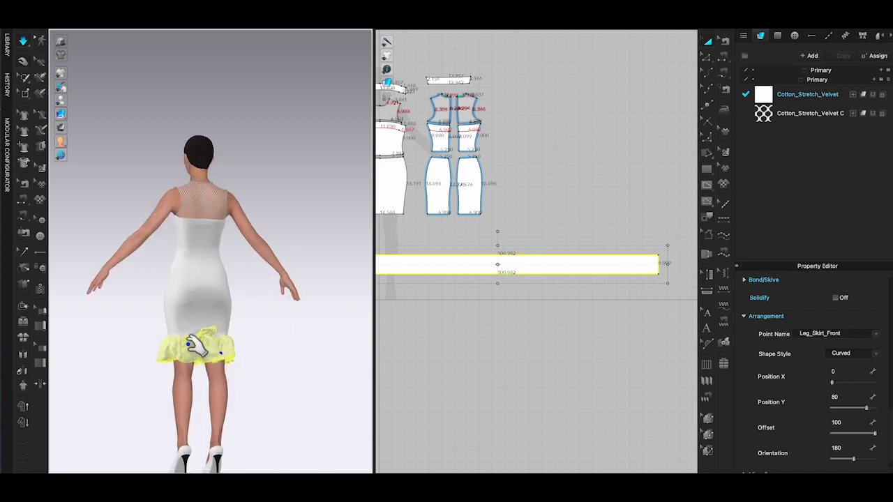
left_click_drag(189, 344, 247, 362)
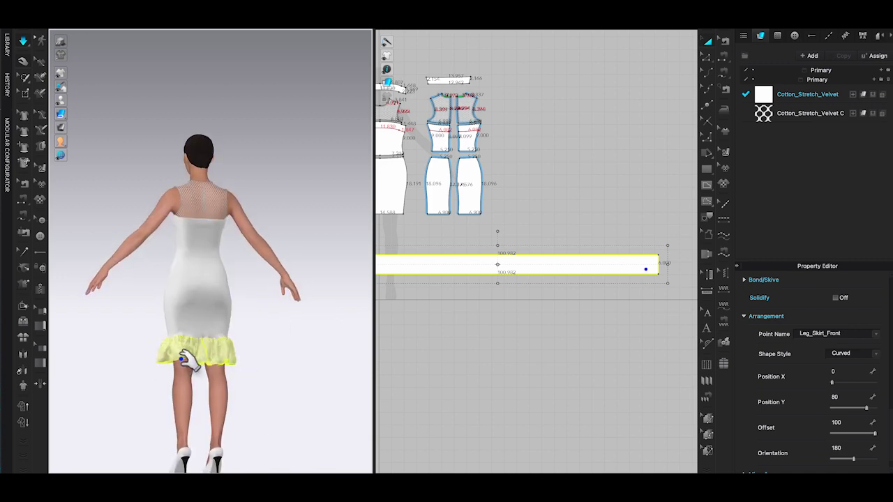
Step: Pull the gathered ruffle fabric at the back and front of the hem to even out its drape
right_click_drag(189, 360, 327, 371)
scroll(325, 371, "up", 2)
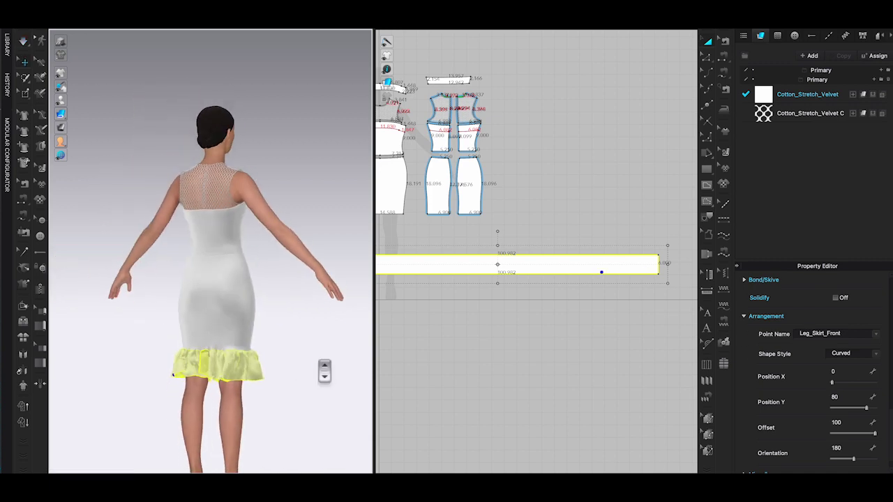
scroll(327, 360, "up", 5)
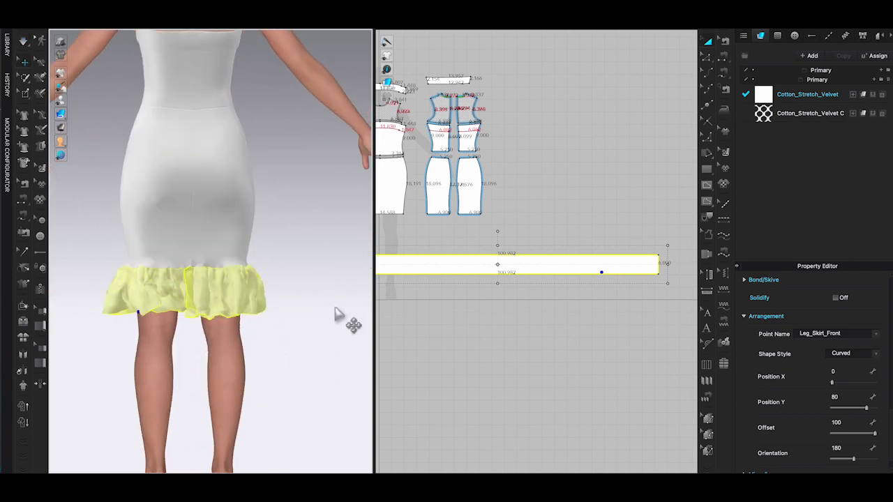
scroll(209, 315, "up", 1)
left_click_drag(202, 318, 274, 310)
left_click(307, 318)
key("space")
key("2")
left_click_drag(175, 303, 126, 307)
left_click(307, 303)
key("space")
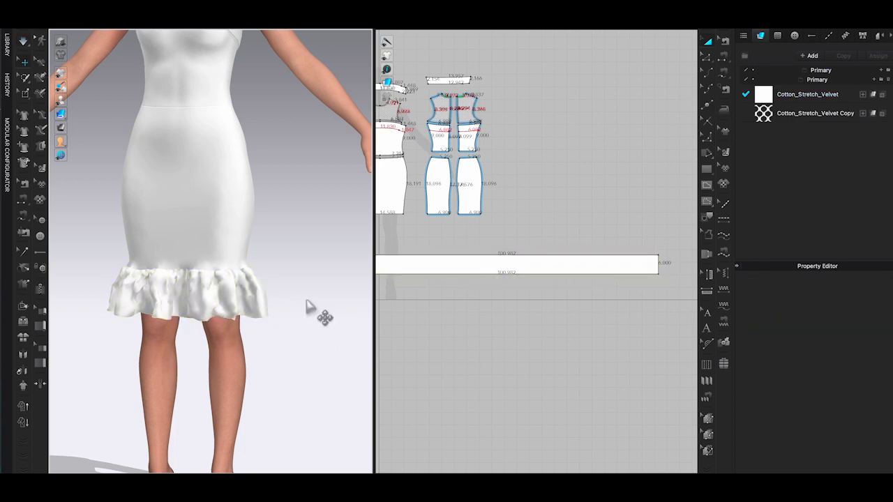
Step: Try to widen the ruffle panel to about 150 in while it is wrapped around the avatar
scroll(316, 298, "down", 2)
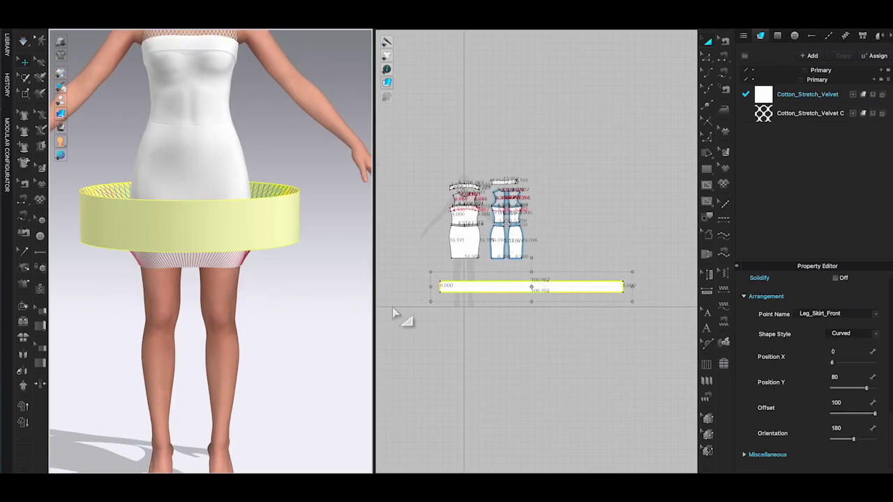
left_click_drag(430, 289, 407, 289)
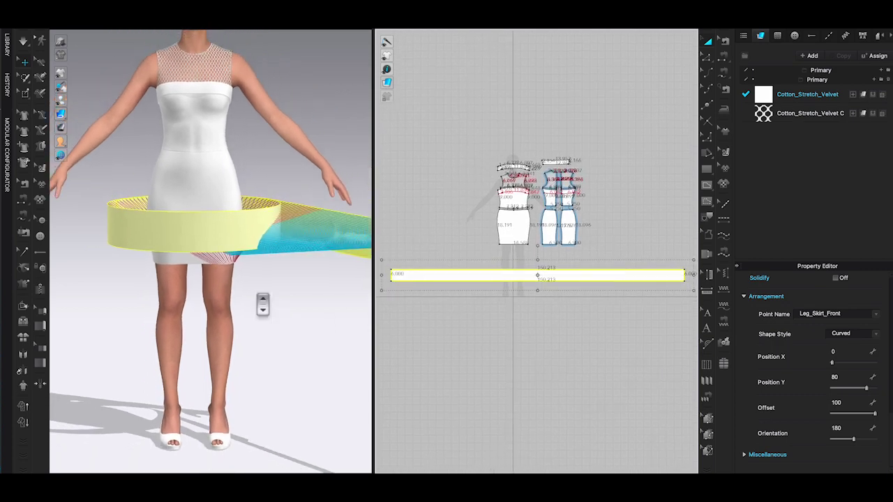
scroll(263, 305, "down", 5)
key("ctrl+z")
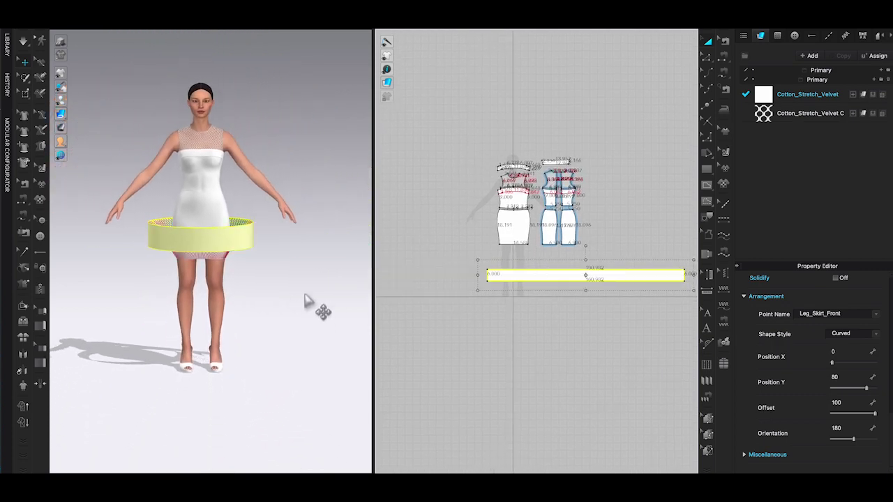
Step: Undo the panel's arrangement around the avatar and widen the flat ruffle panel to about 126 in
key("ctrl+z")
key("ctrl+z")
key("ctrl+z")
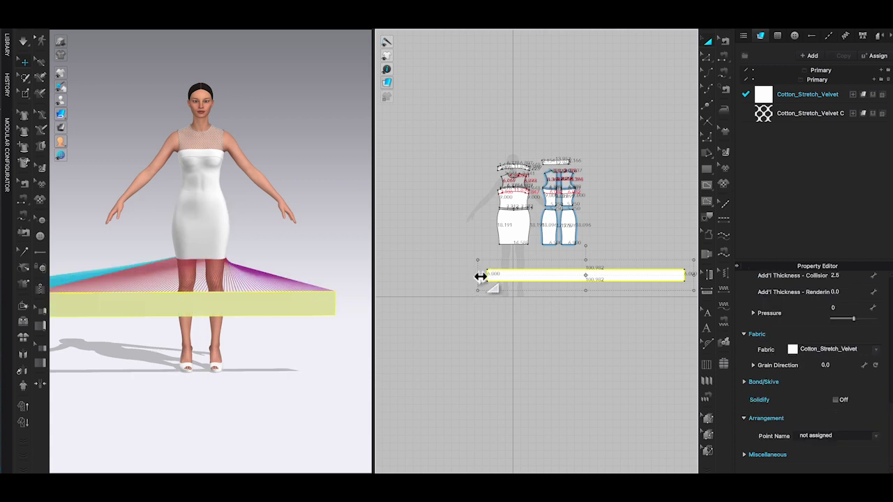
left_click_drag(430, 275, 436, 275)
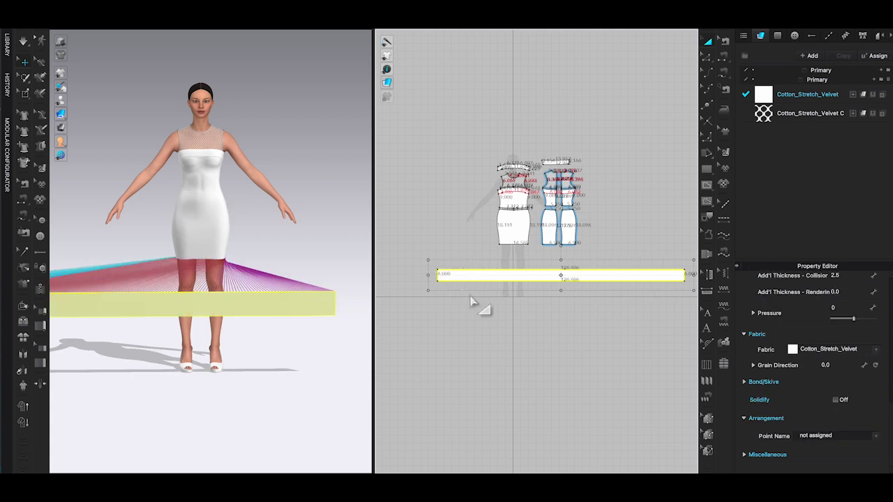
Step: Tilt the ruffle panel in the 3D side view and move it up in front of the skirt hem
scroll(346, 299, "down", 4)
key("4")
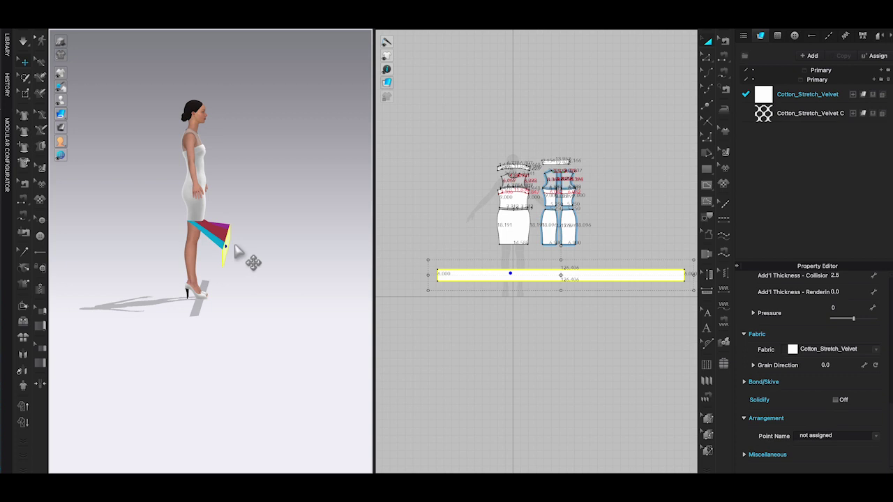
left_click(459, 275)
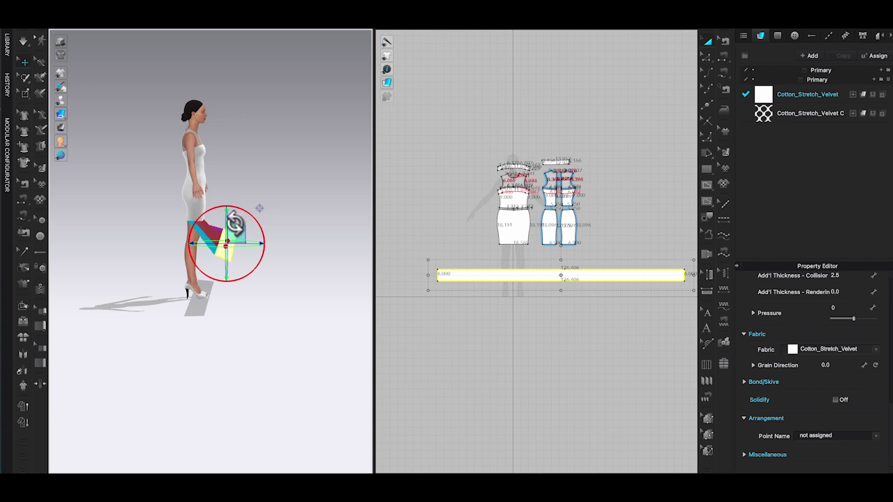
left_click_drag(242, 240, 228, 227)
left_click(255, 254)
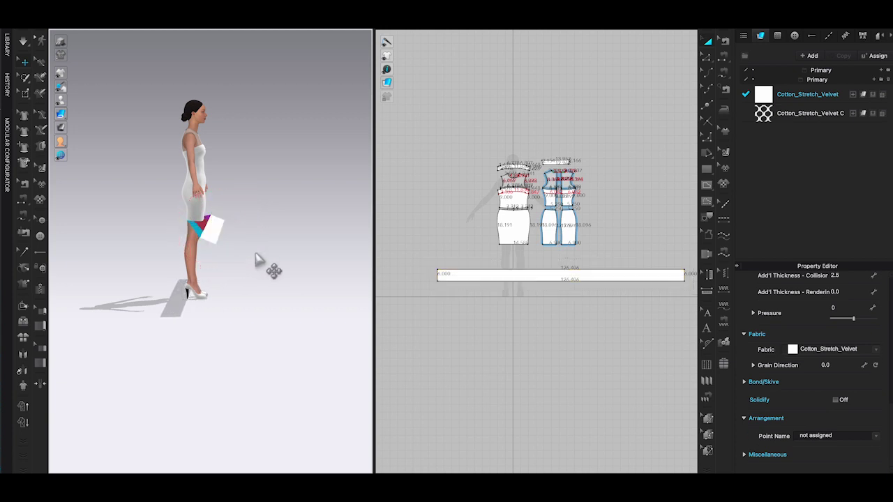
Step: Simulate the garment to gather the unwrapped ruffle panel onto the hem, and pull its fabric at the back
right_click_drag(255, 263, 214, 270)
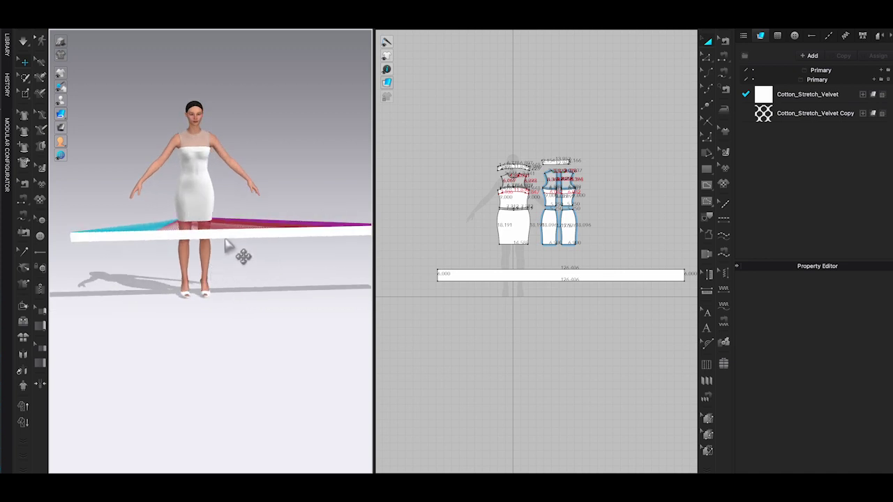
left_click(232, 240)
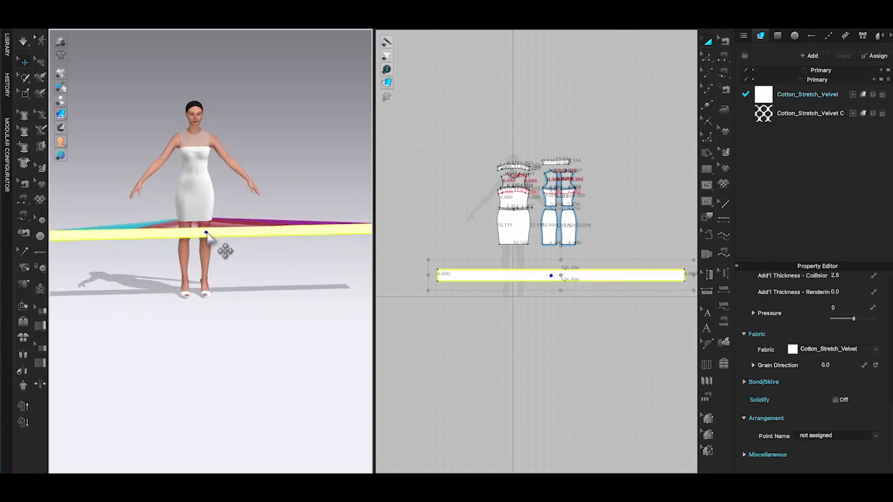
right_click_drag(255, 302, 248, 297)
key("space")
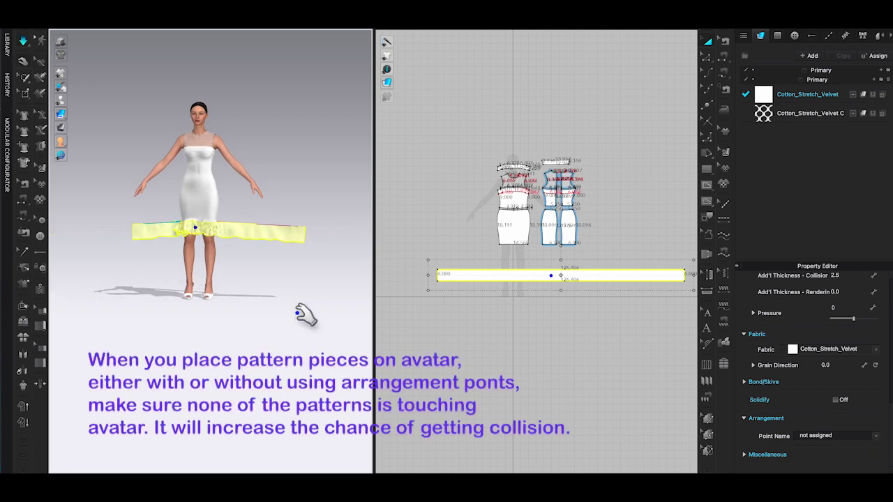
right_click_drag(299, 312, 284, 261)
scroll(282, 239, "up", 5)
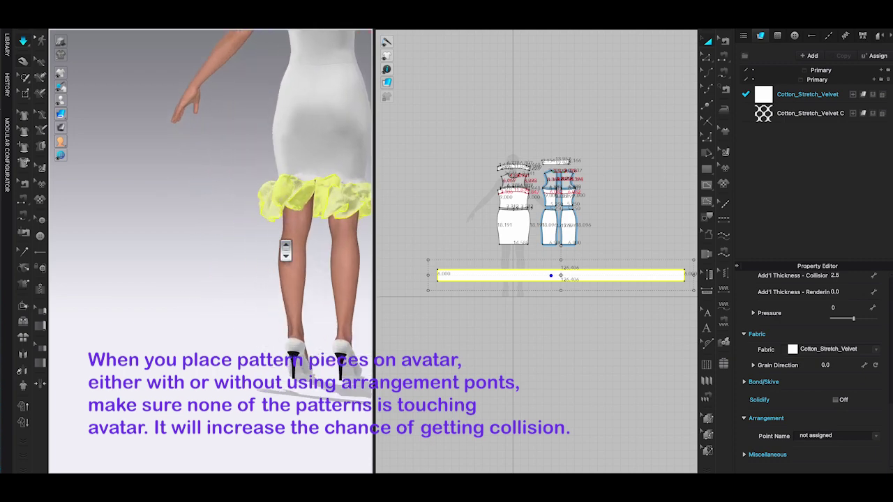
right_click_drag(240, 241, 299, 246)
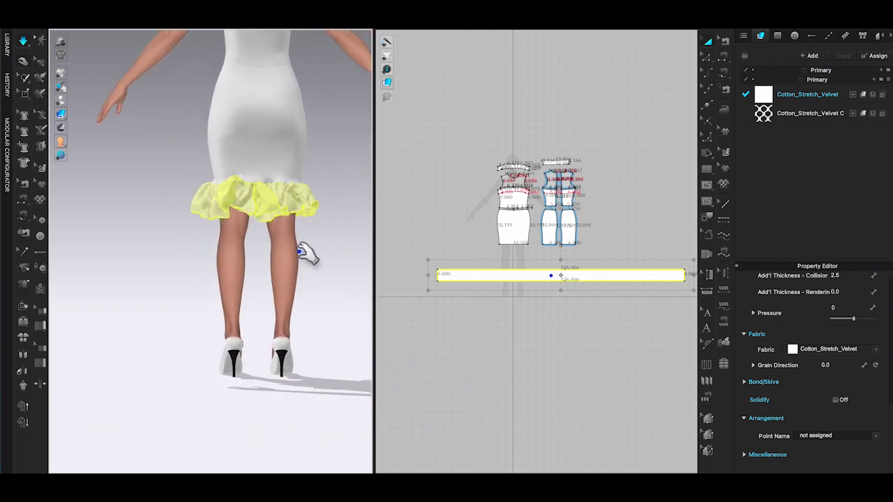
mouse_move(245, 219)
left_mouse_down()
mouse_move(241, 247)
mouse_move(239, 193)
mouse_move(239, 255)
mouse_move(251, 265)
mouse_move(239, 196)
mouse_move(258, 235)
mouse_move(249, 207)
mouse_move(249, 237)
left_mouse_up()
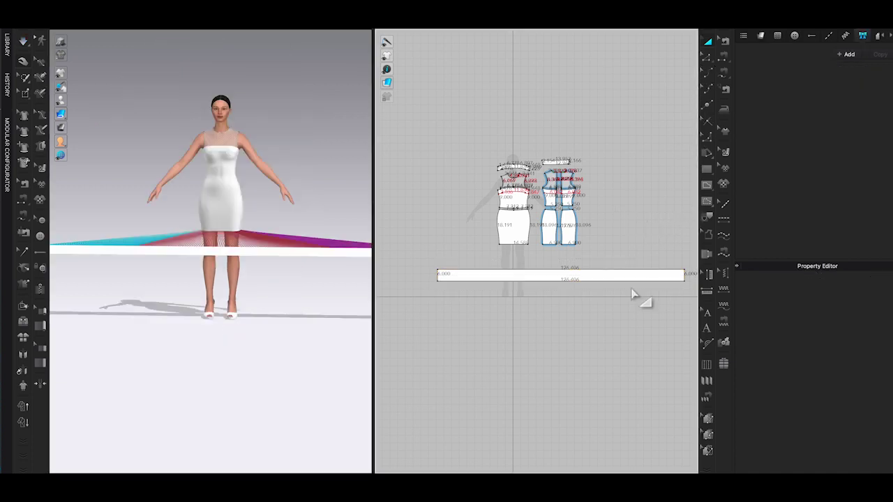
Step: Select both short ends of the ruffle panel and distribute 1 internal line between them, using Number of Offsets 1
scroll(632, 294, "down", 1)
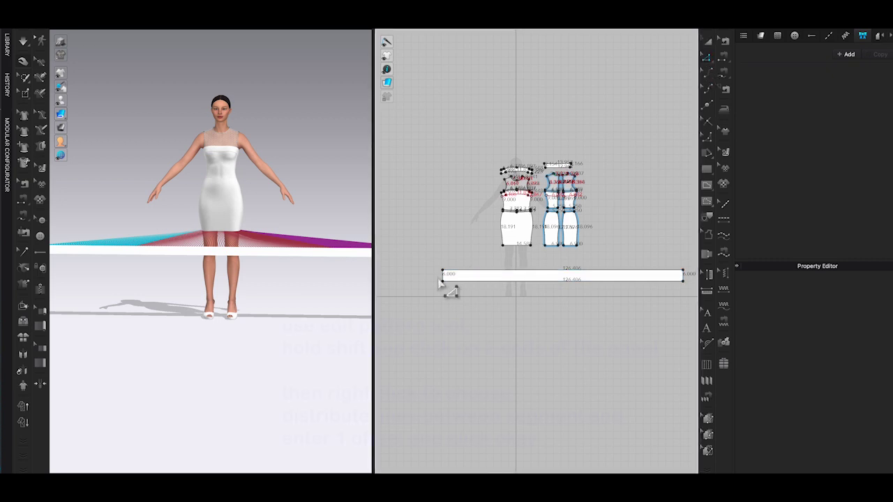
left_click(442, 275)
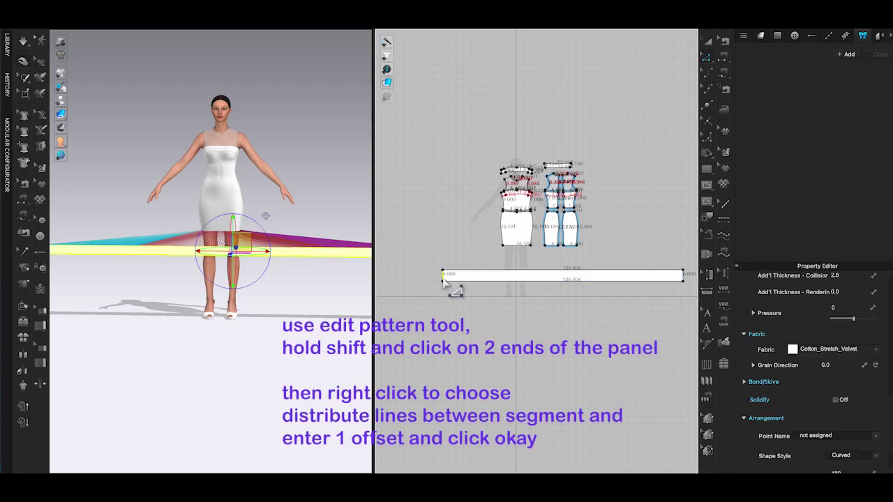
right_click(685, 280)
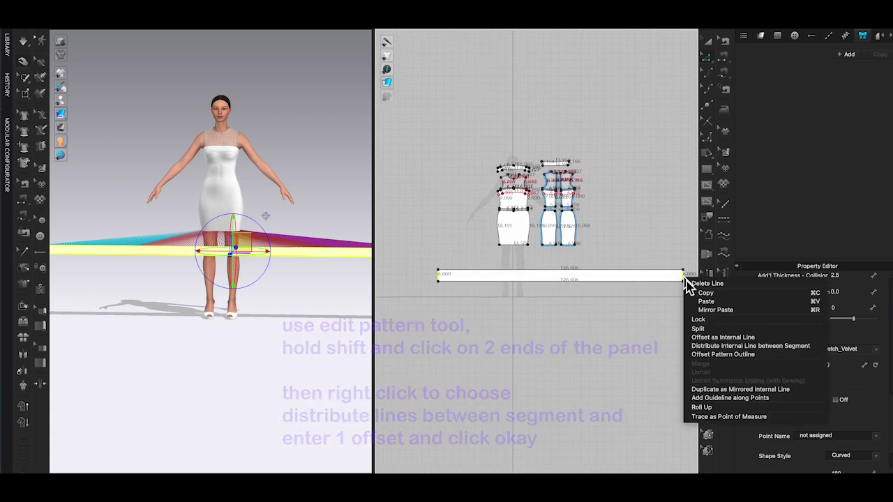
left_click(715, 346)
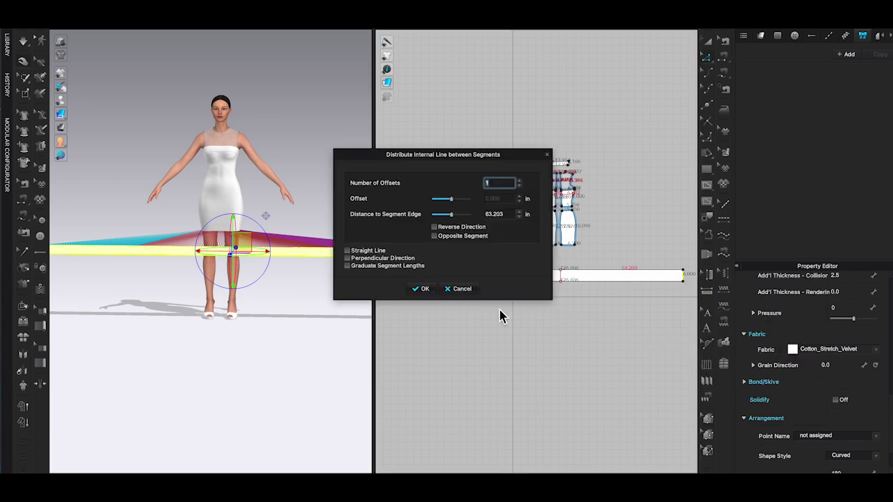
left_click(430, 292)
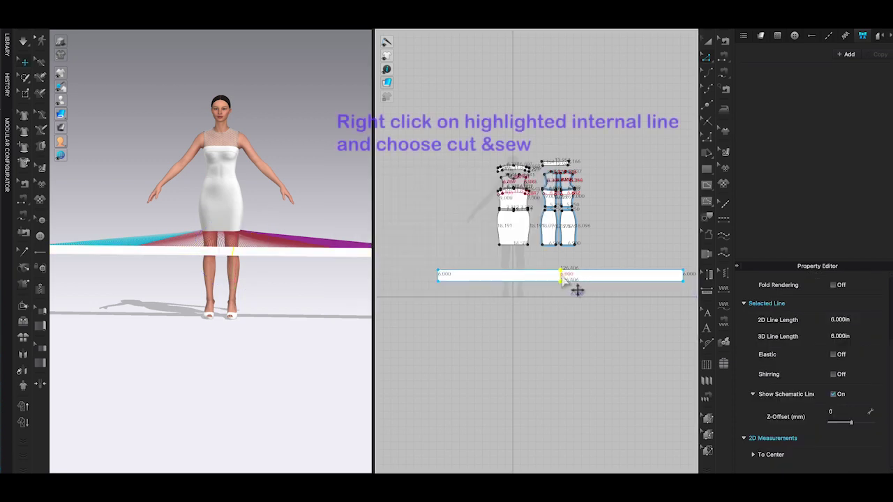
Step: Cut and sew the ruffle panel along its middle internal line, and move one half apart in the 2D layout
right_click(574, 289)
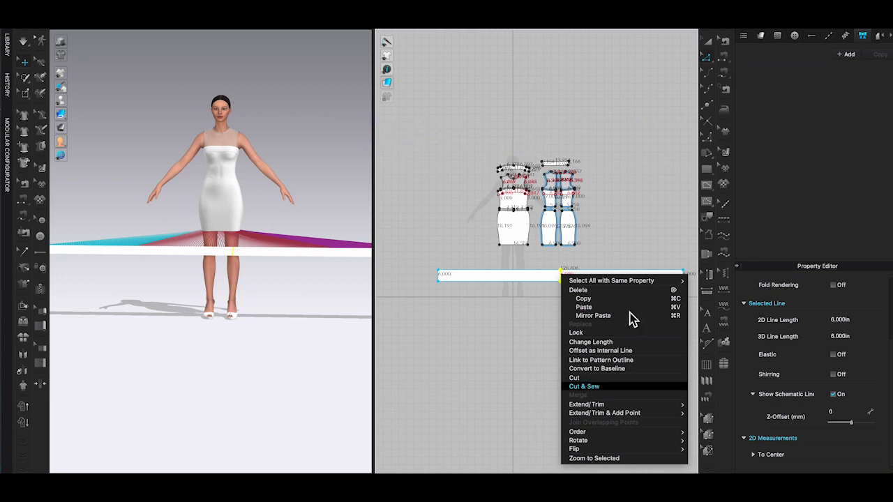
key("Return")
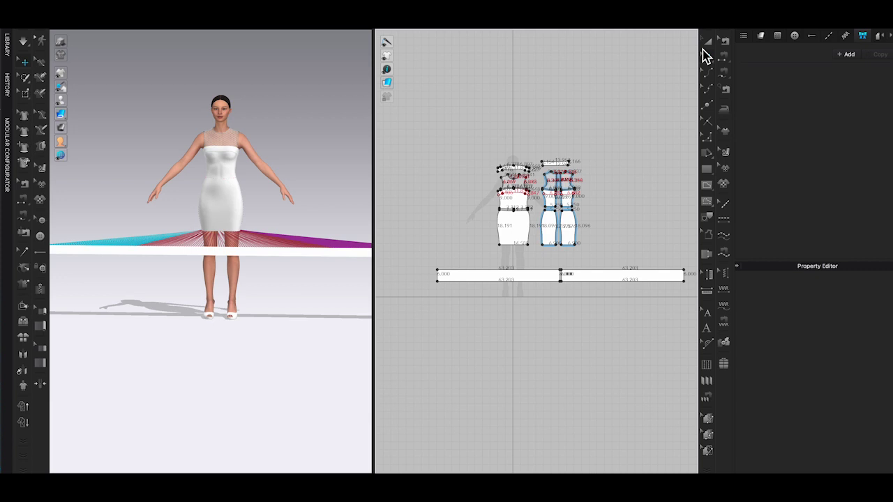
left_click(709, 41)
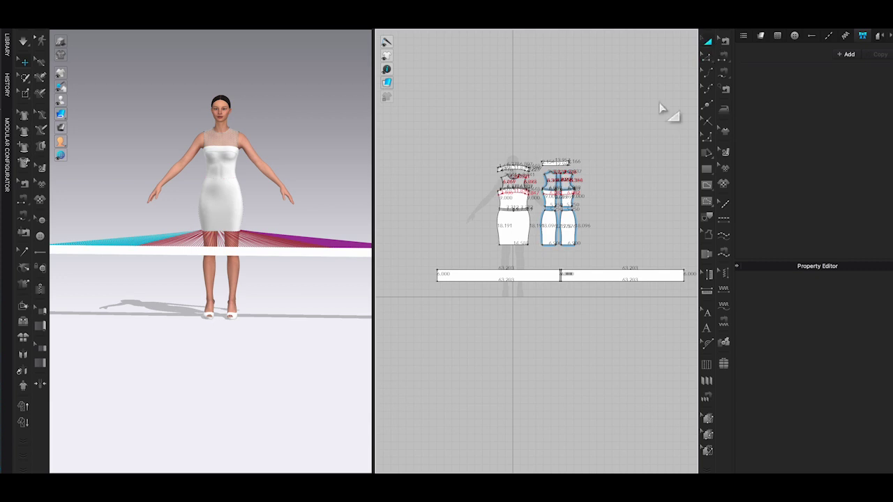
left_click(590, 276)
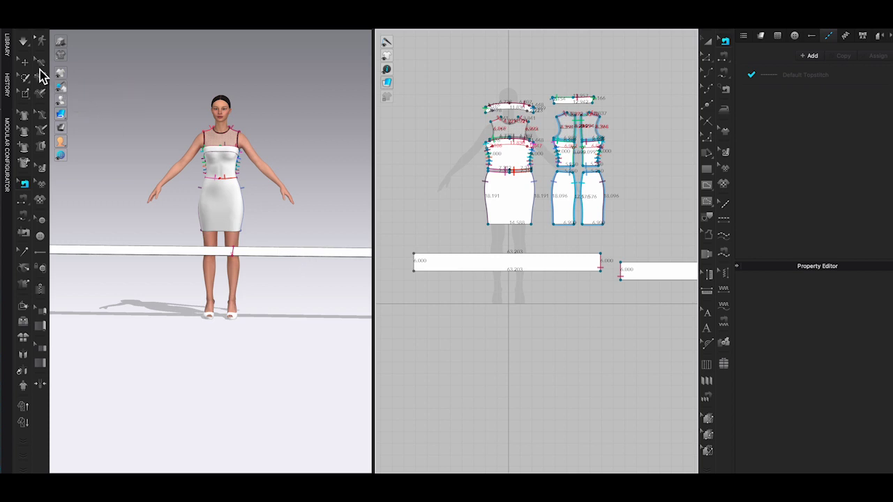
Step: Select the separated ruffle half in the 3D view and move it along the avatar's rear side toward the legs
left_click(25, 62)
left_click(307, 254)
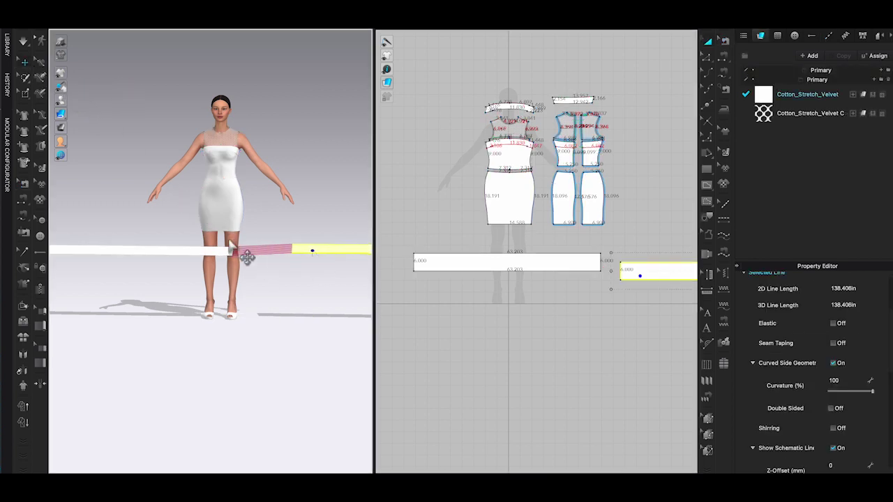
right_click_drag(230, 245, 160, 265)
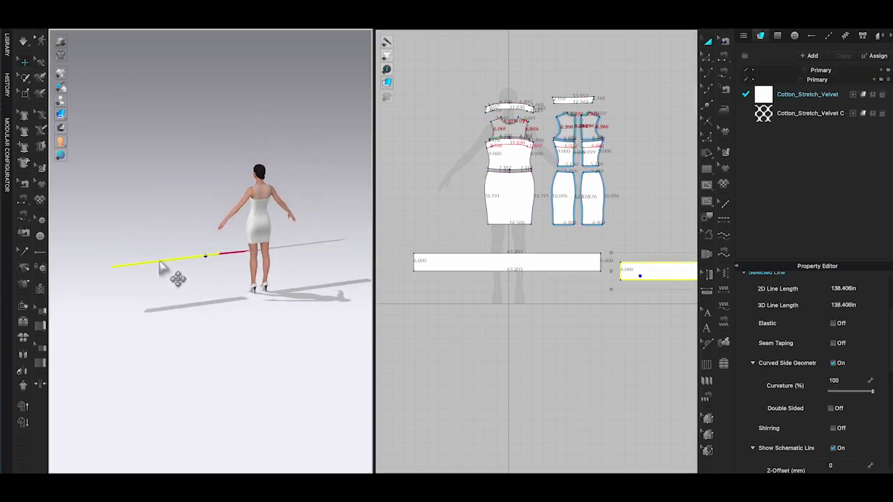
left_click(161, 263)
left_click_drag(163, 282, 217, 279)
left_click_drag(159, 265, 208, 276)
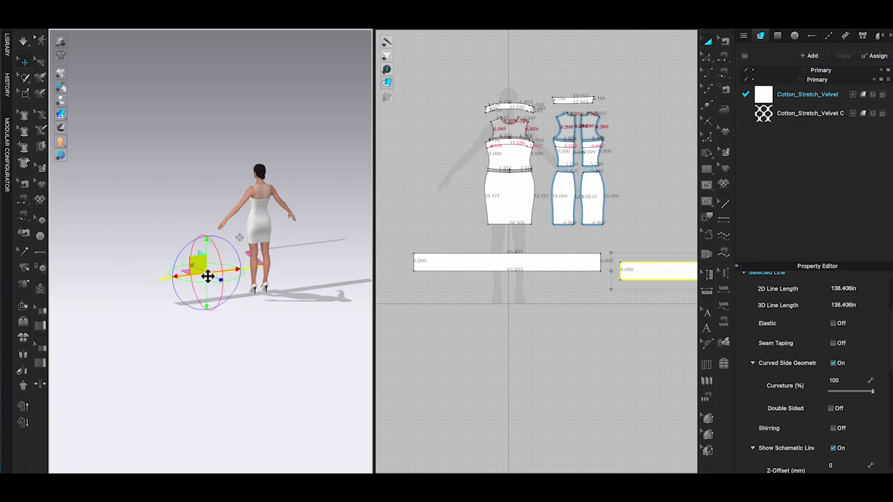
left_click(74, 116)
left_click(208, 272)
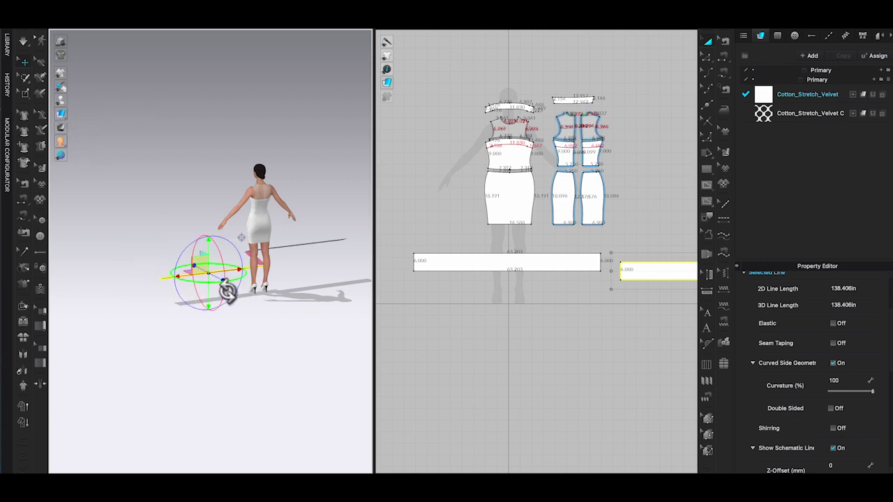
Step: Rotate the separated ruffle half in 3D and position it behind the avatar's legs, parallel to the front half
right_click_drag(221, 282, 253, 282)
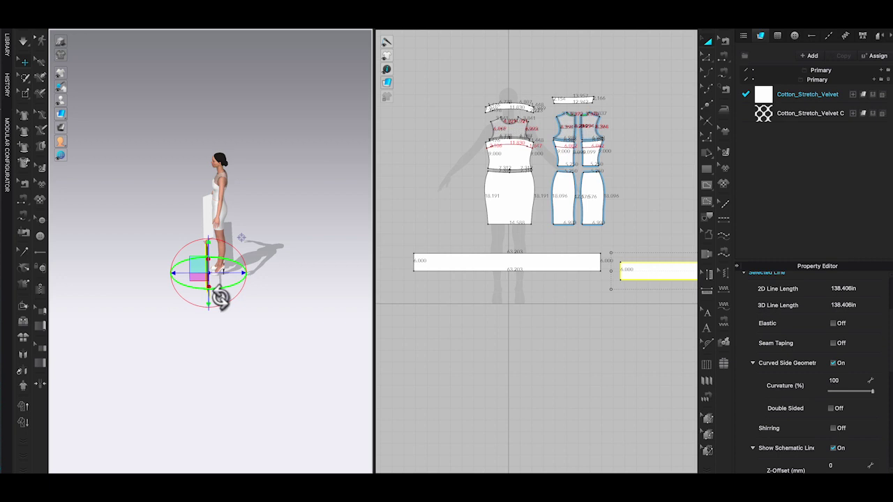
left_click_drag(219, 295, 299, 229)
left_click_drag(209, 282, 254, 254)
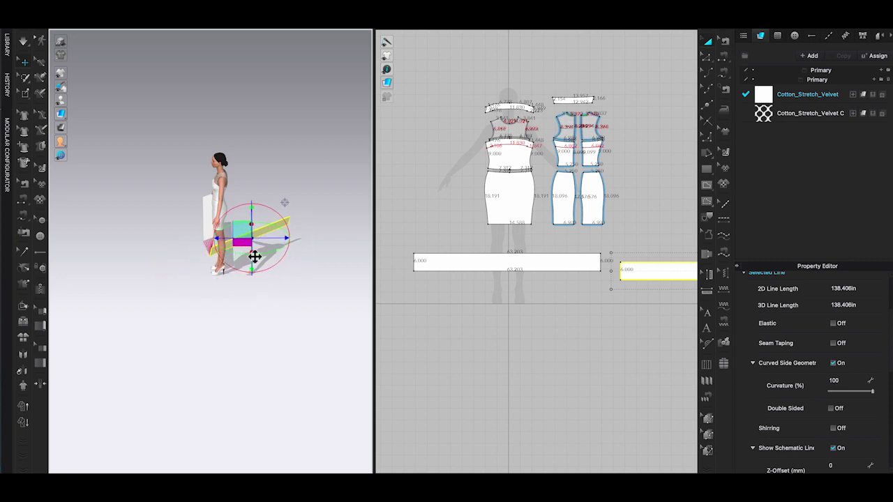
right_click_drag(255, 257, 173, 260)
left_click_drag(243, 287, 204, 273)
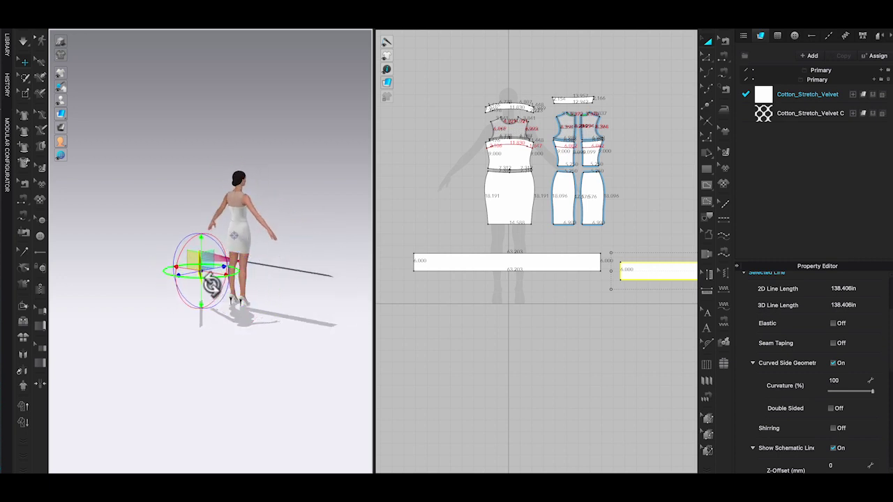
right_click_drag(211, 285, 178, 281)
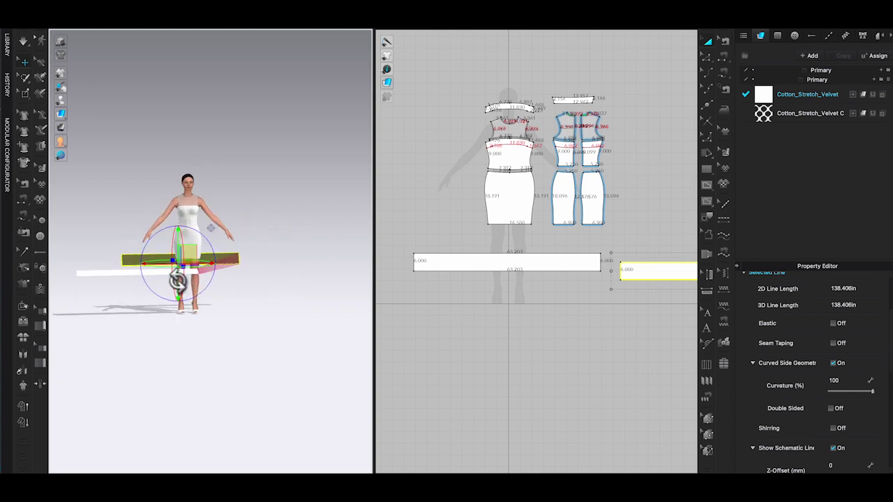
Step: Centre the front ruffle half before the skirt hem and tilt both ruffle halves in the 3D side view
left_click(180, 275)
right_click_drag(231, 285, 256, 314)
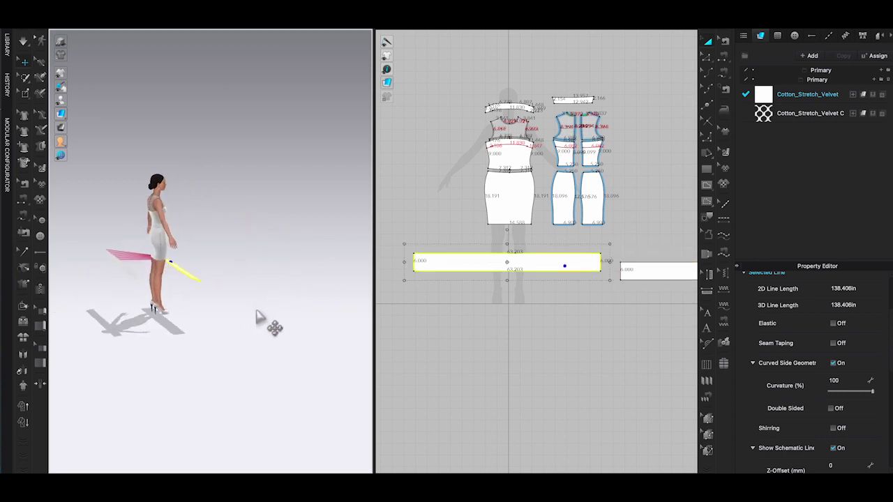
left_click(134, 264)
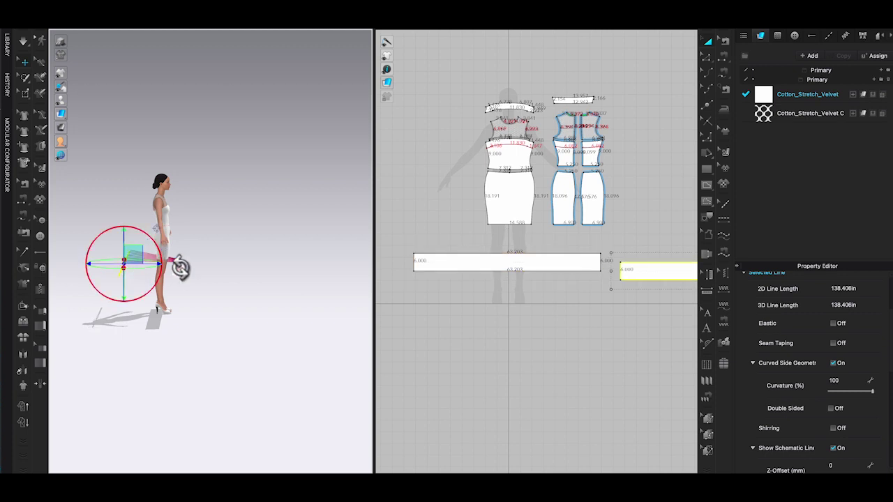
left_click(213, 292)
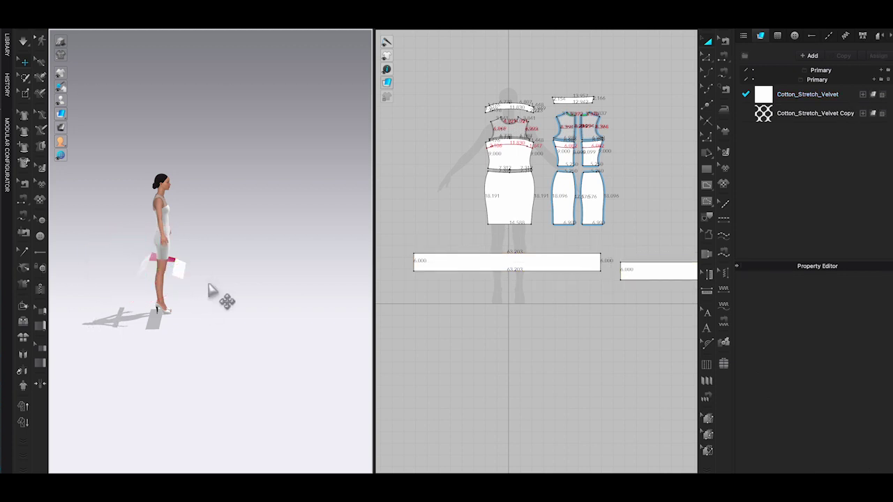
right_click_drag(213, 292, 179, 295)
left_click(176, 267)
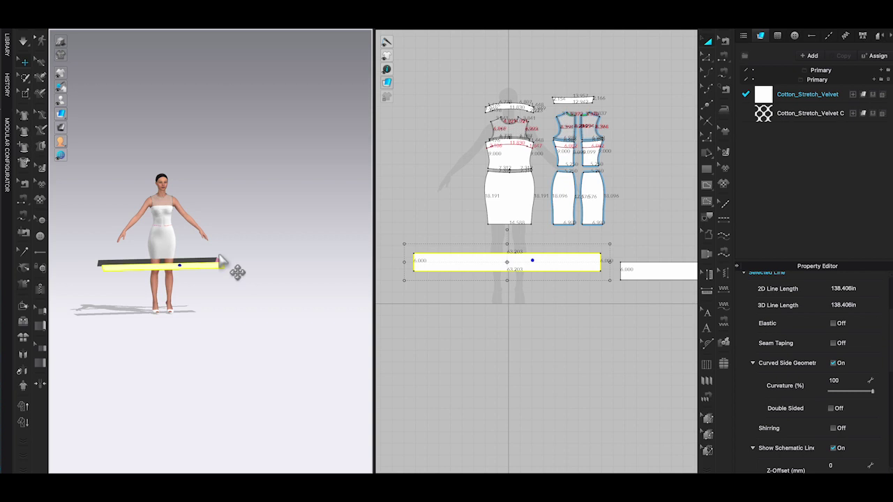
Step: Free-sew the top edge of the front ruffle half to the front skirt hem
scroll(554, 287, "down", 2)
middle_click_drag(617, 323, 587, 345)
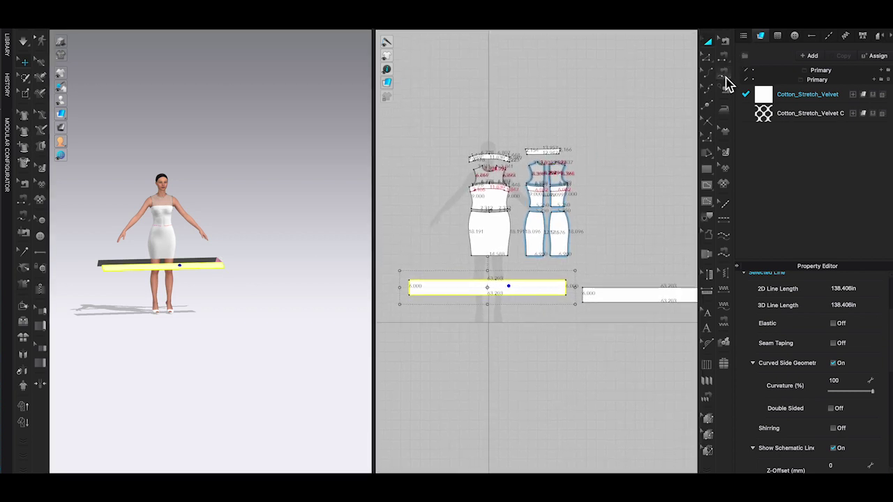
left_click(724, 75)
left_click(558, 283)
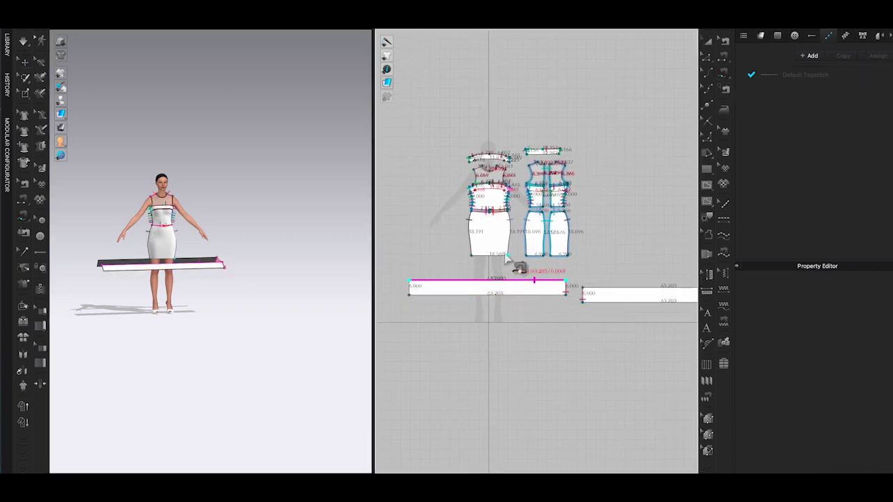
left_click(473, 256)
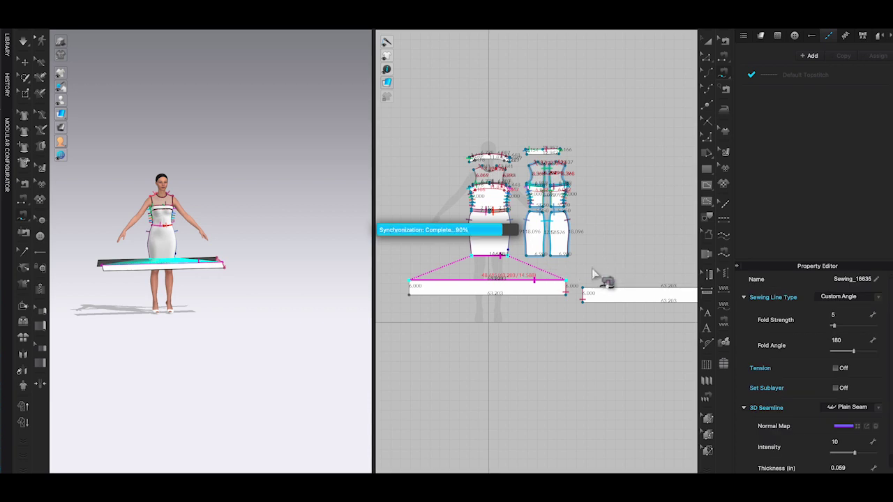
Step: Free-sew the top edge of the back ruffle half to the hems of both back skirt panels
scroll(599, 278, "down", 3)
scroll(597, 279, "up", 2)
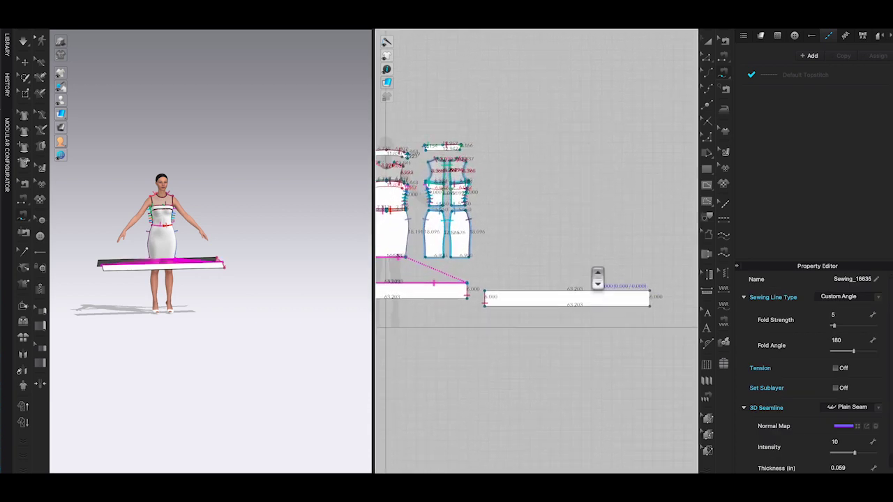
left_click(648, 293)
left_click(488, 294)
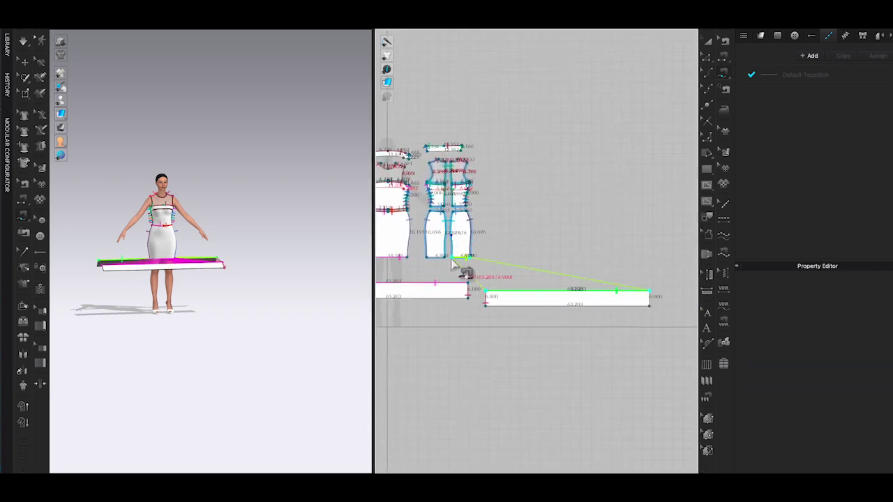
left_click(445, 258)
left_click(426, 258)
key("Return")
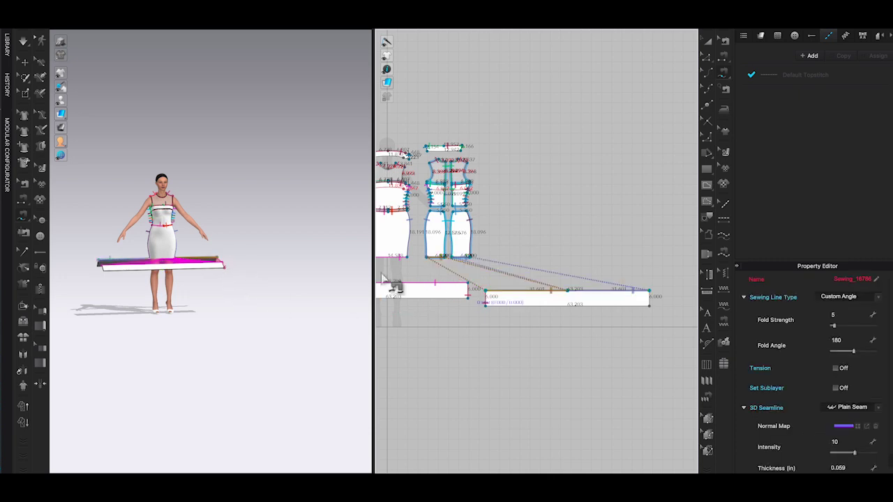
Step: Sew the outer short ends of the front and back ruffle halves together
scroll(600, 265, "down", 2)
scroll(628, 284, "down", 1)
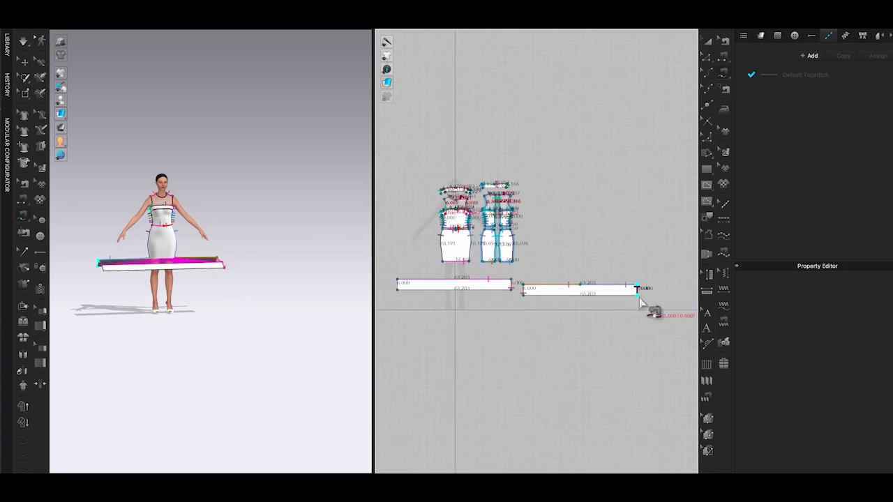
left_click(396, 283)
Step: Simulate the garment to gather the two ruffle halves onto the skirt hem
scroll(260, 305, "up", 5)
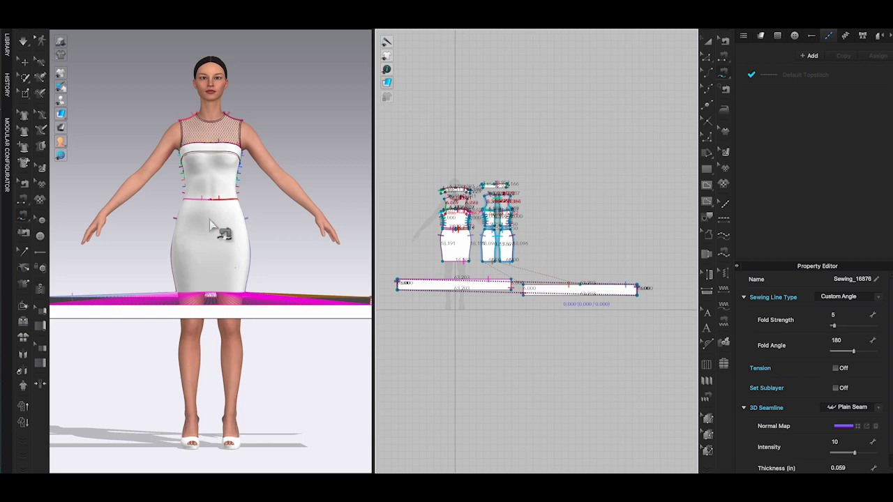
scroll(268, 169, "down", 2)
key("space")
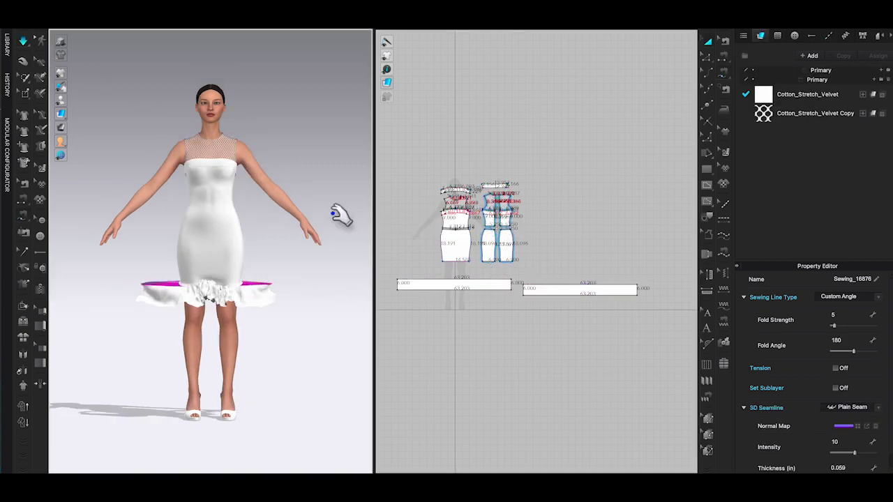
left_click(26, 44)
right_click_drag(311, 259, 251, 268)
left_click(28, 67)
key("space")
Step: Pull the ruffle fabric at the side and back of the skirt during simulation to settle the gathers
left_click(191, 313)
left_click(237, 303)
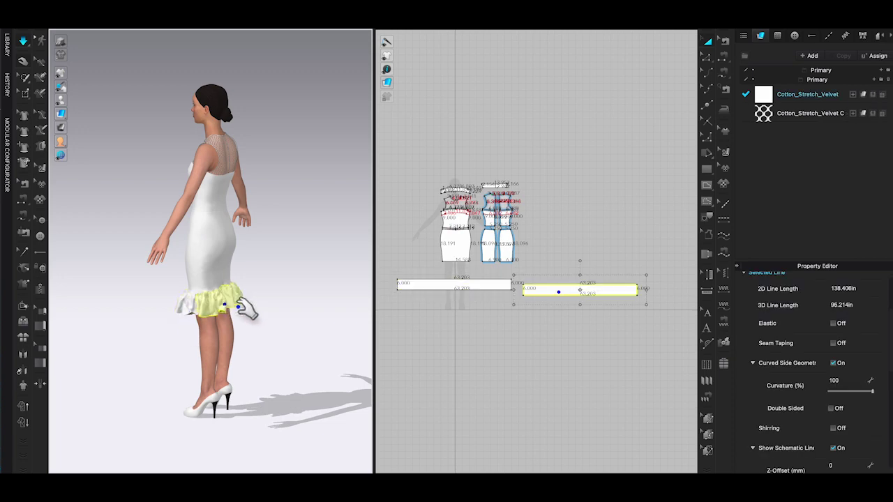
right_click_drag(311, 315, 263, 311)
left_click(271, 305)
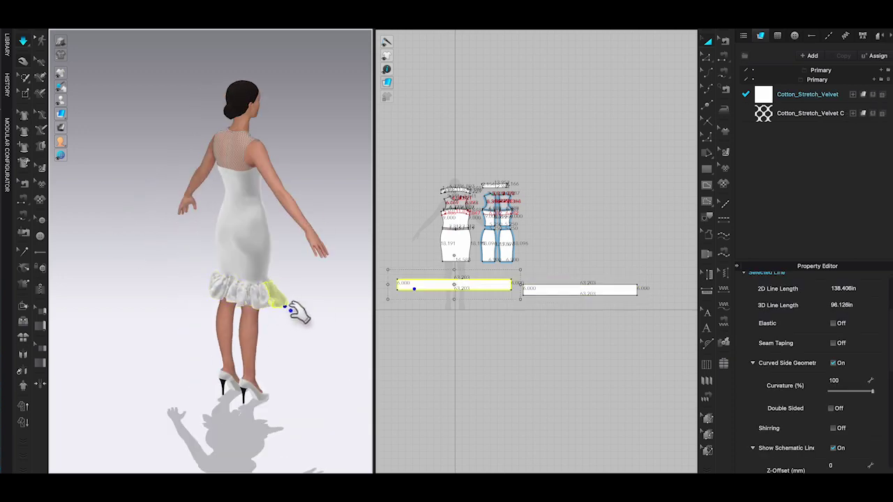
left_click_drag(273, 310, 300, 316)
key("2")
right_click_drag(291, 316, 259, 314)
left_click_drag(253, 310, 275, 340)
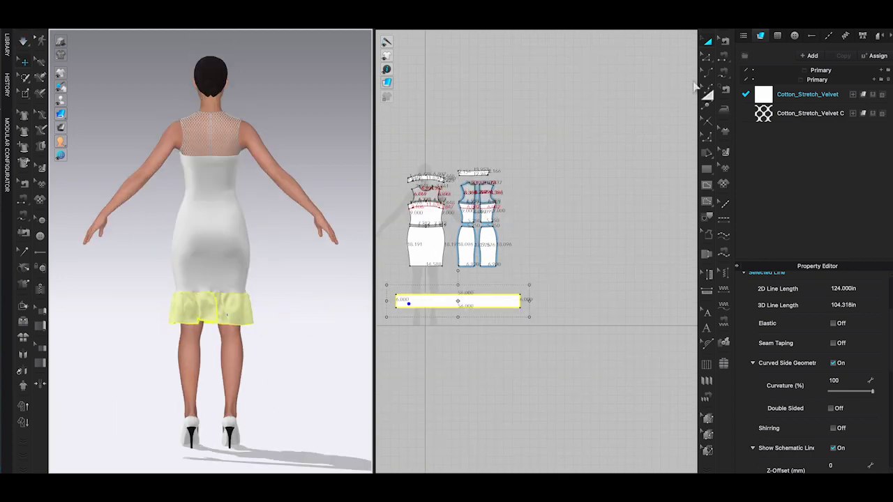
Step: Segment-sew the two short ends of the 56 in ruffle panel together
left_click(724, 56)
left_click(520, 301)
left_click(395, 302)
Step: Simulate the garment with the closed ruffle, and pull its fabric at the back and front to even out the gathers
key("space")
left_click_drag(208, 319, 202, 337)
left_click_drag(240, 314, 252, 331)
key("2")
scroll(271, 345, "up", 5)
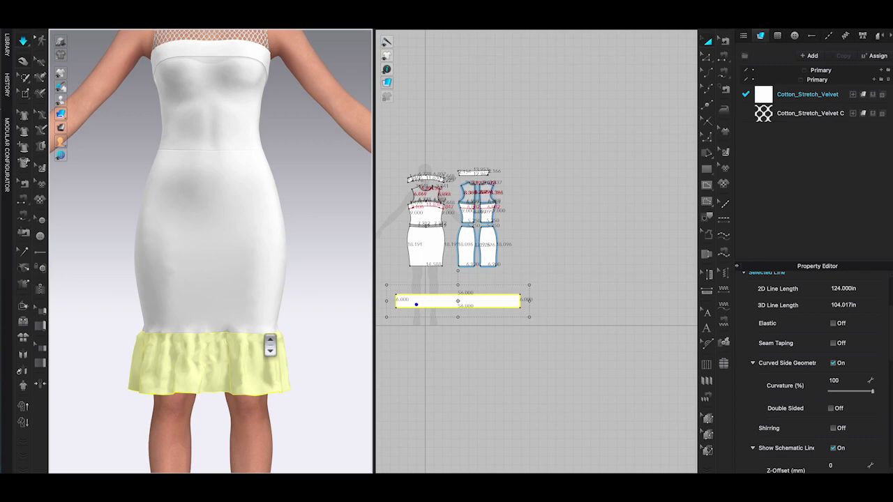
left_click(321, 344)
middle_click_drag(317, 345, 311, 290)
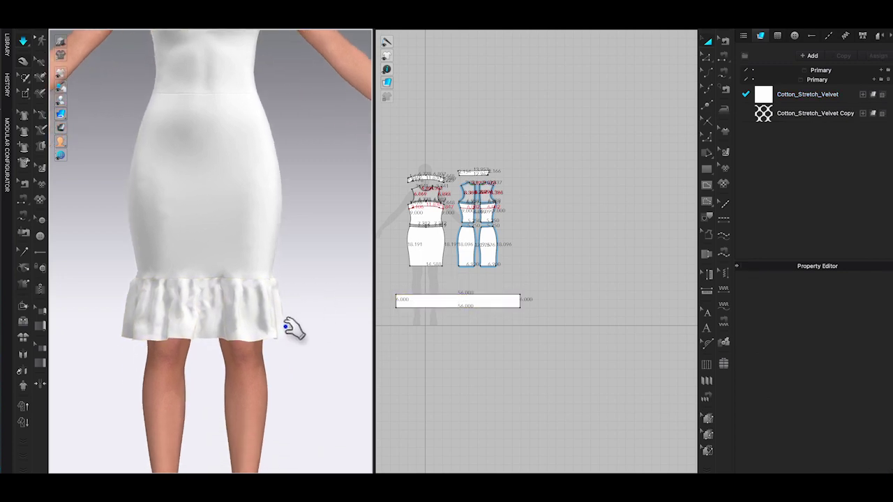
left_click(293, 329)
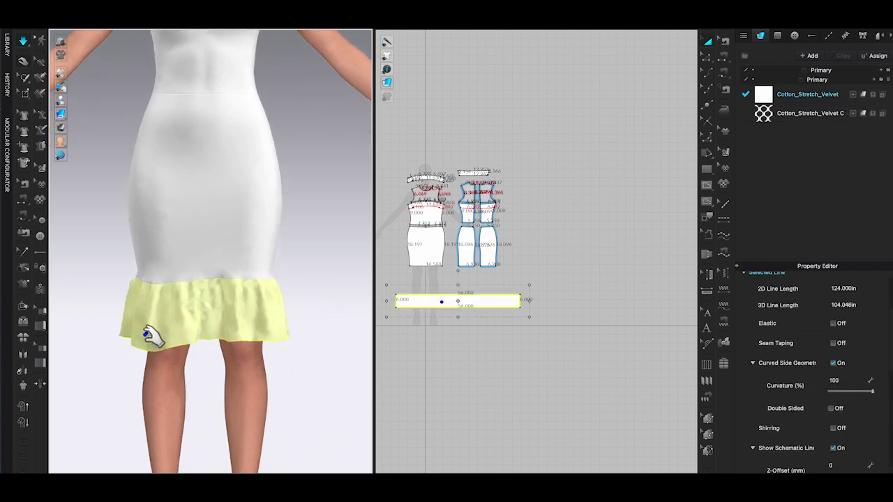
left_click_drag(145, 334, 129, 318)
Step: Select the top edge of the ruffle panel and turn on Elastic for it
key("n")
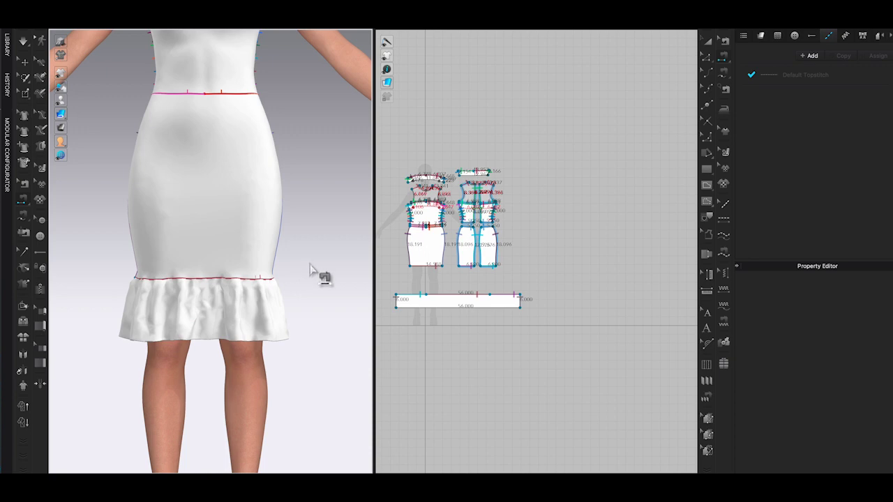
left_click(709, 59)
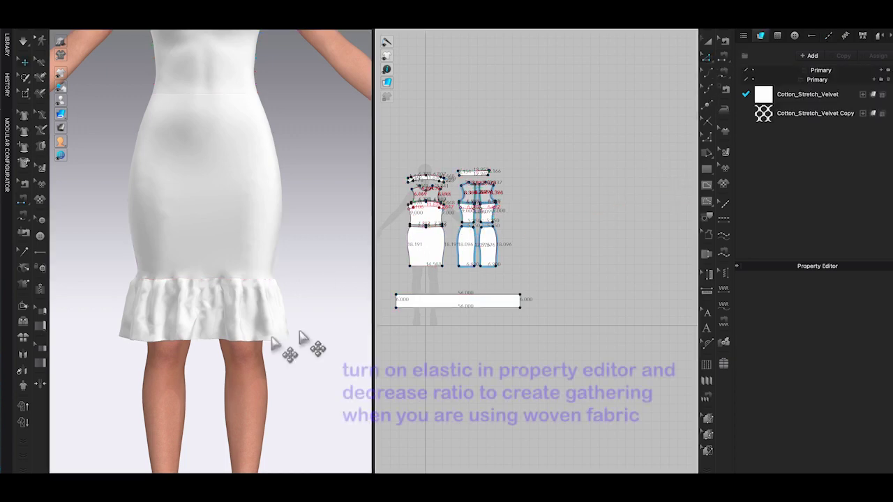
left_click(471, 308)
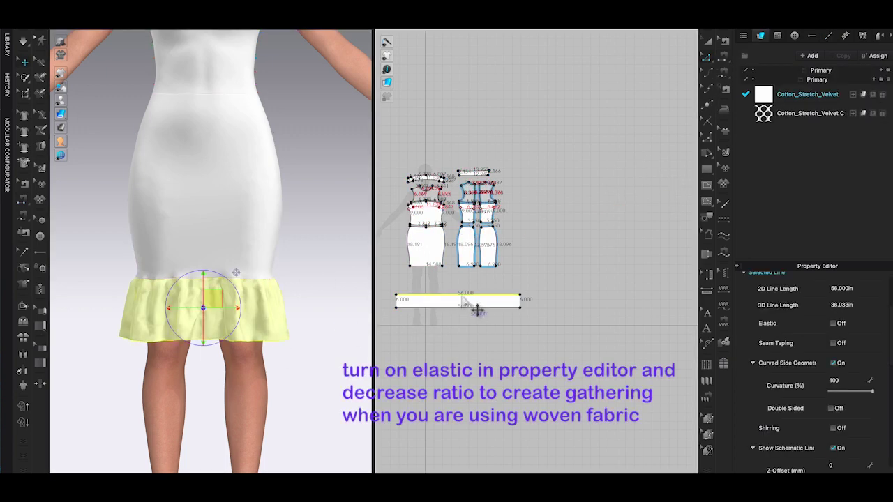
left_click(834, 323)
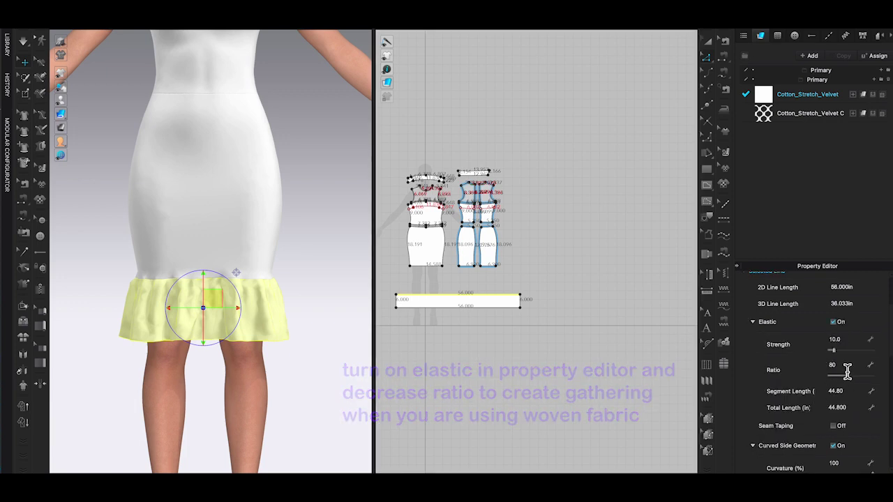
Step: Set the elastic ratio of the ruffle panel's top edge to 60, and simulate while pulling the ruffle fabric
left_click(847, 369)
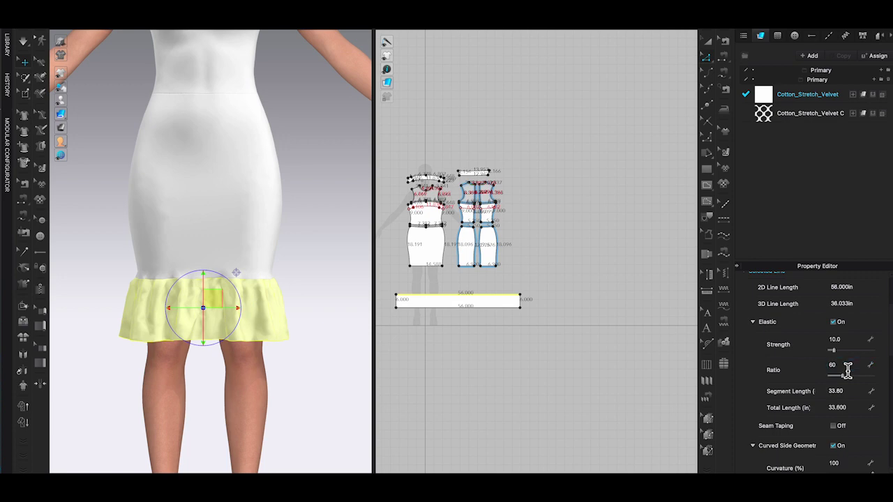
left_click(357, 311)
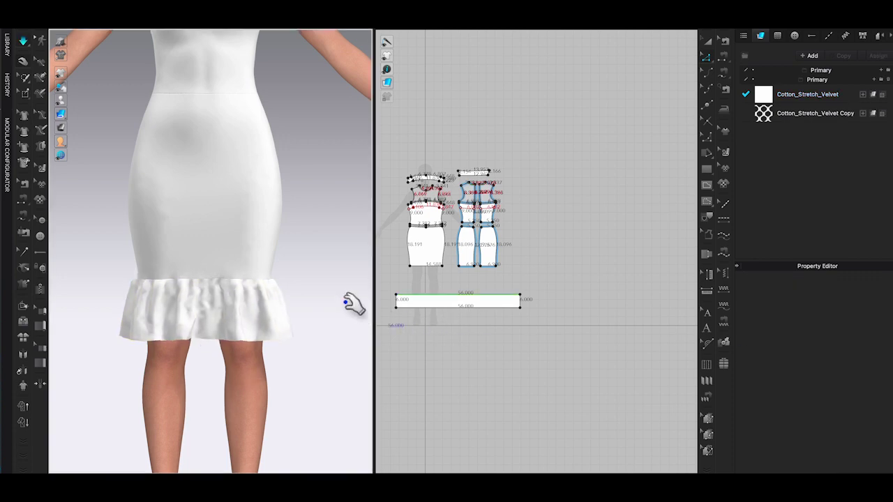
left_click(249, 310)
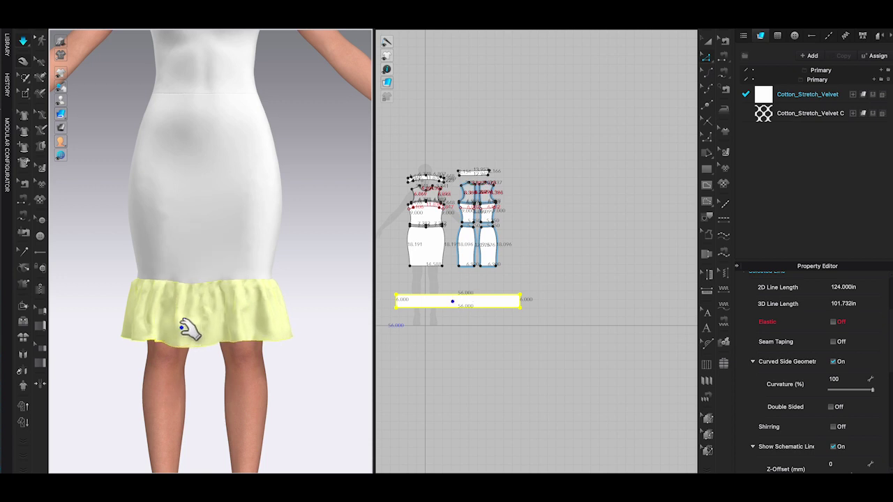
left_click(563, 283)
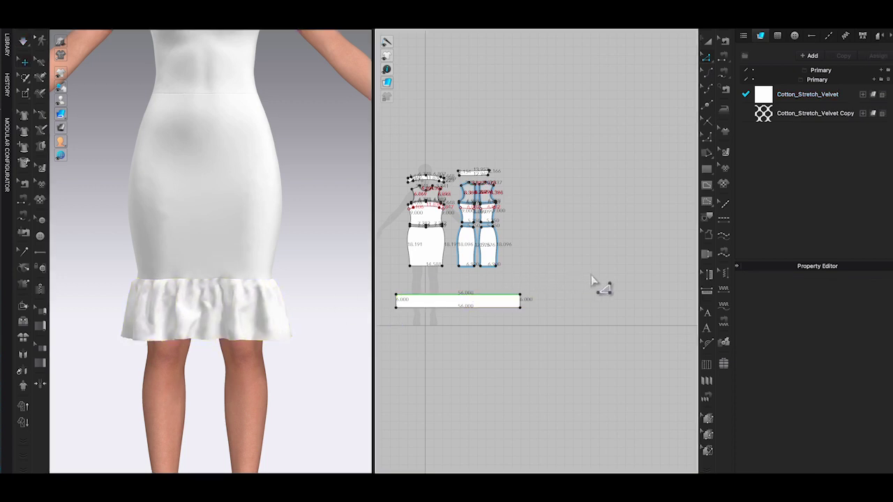
Step: Undo the elastic on the ruffle panel's top edge, and simulate the garment while pulling the ruffle at the hem
key("ctrl+z")
left_click(591, 275)
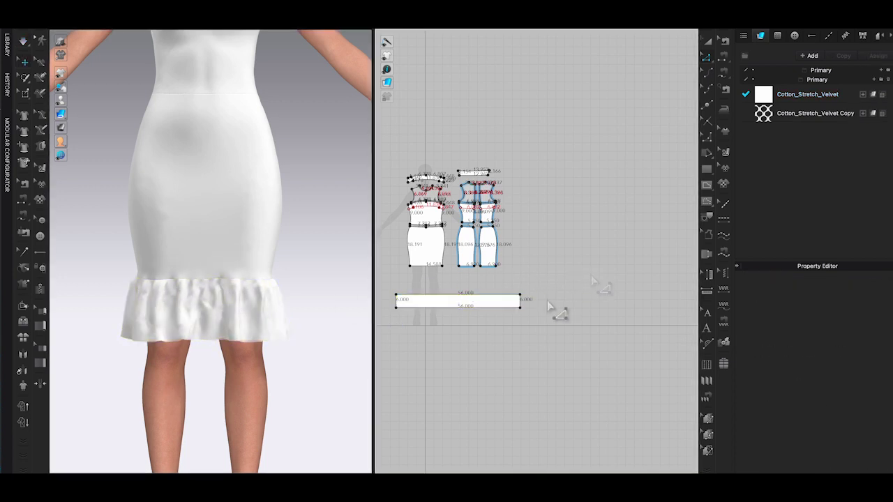
scroll(199, 286, "up", 4)
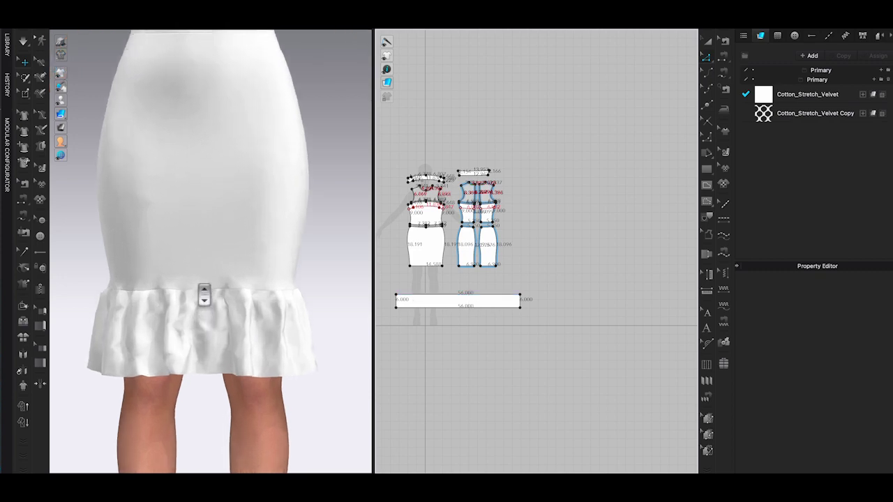
right_click_drag(246, 324, 225, 326)
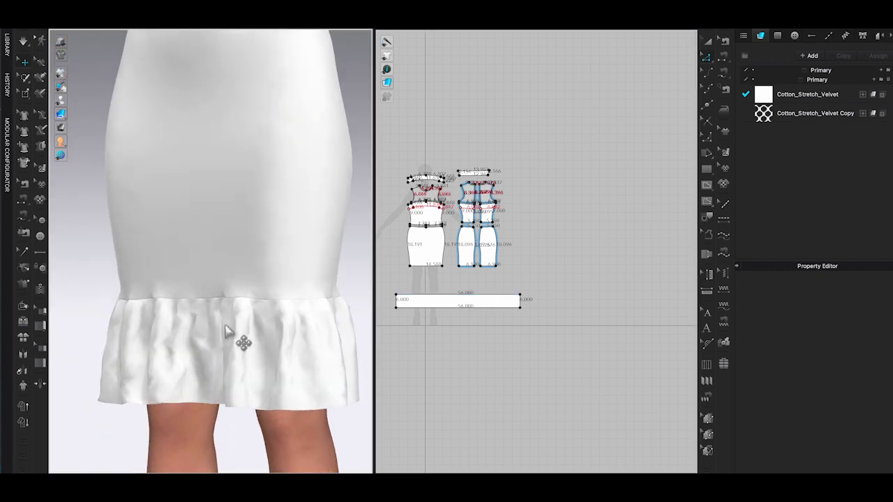
key("q")
left_click(185, 330)
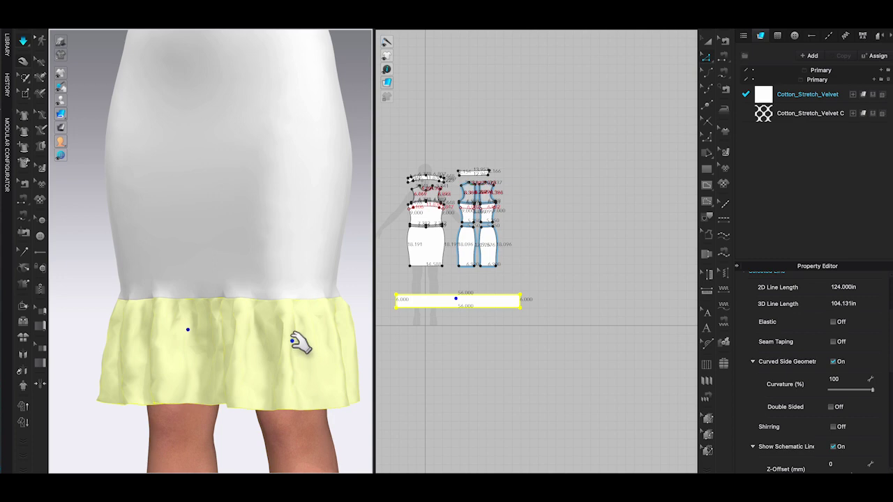
right_click_drag(299, 343, 339, 340)
scroll(475, 286, "up", 1)
Step: Select the top edge of the ruffle panel and turn on Shirring for it
left_click(508, 288)
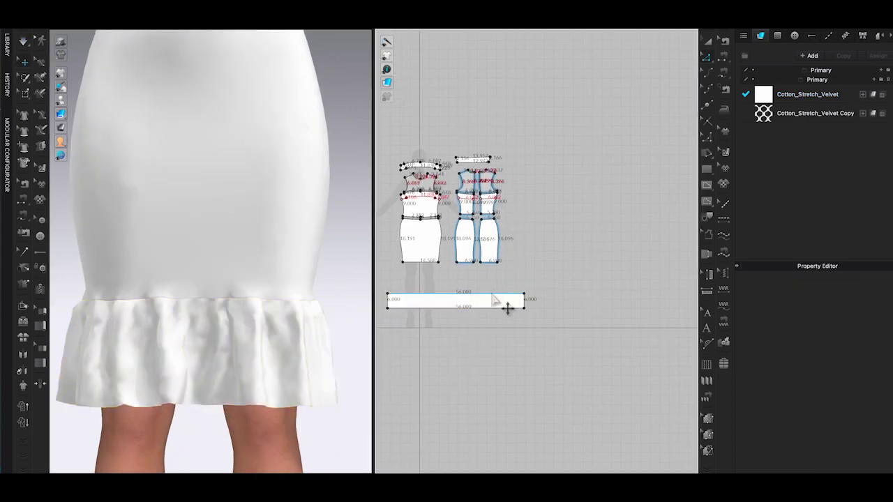
left_click(502, 308)
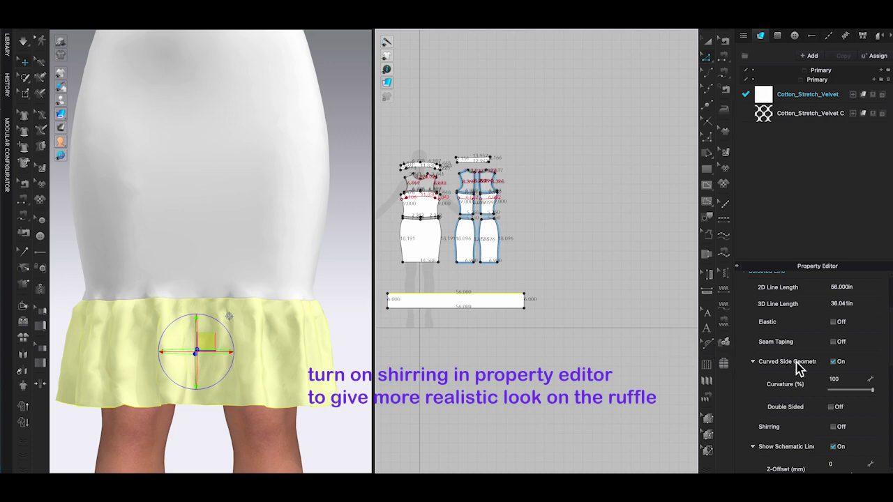
scroll(823, 354, "down", 2)
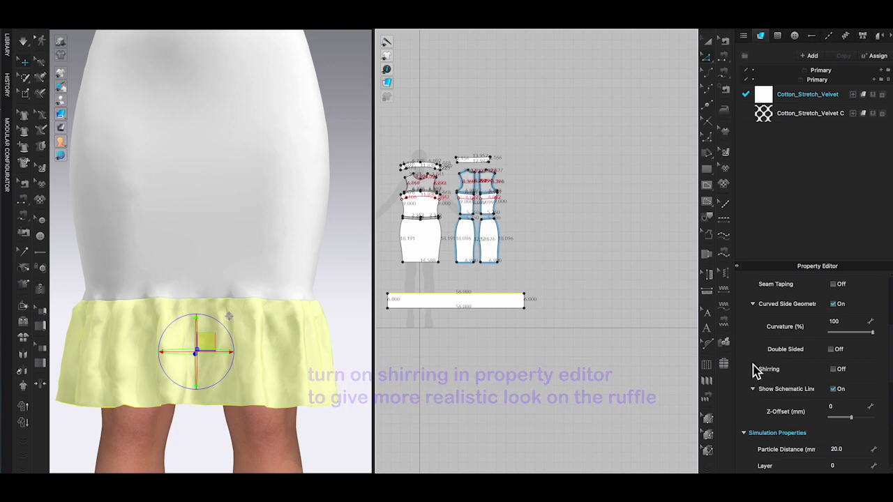
left_click(833, 369)
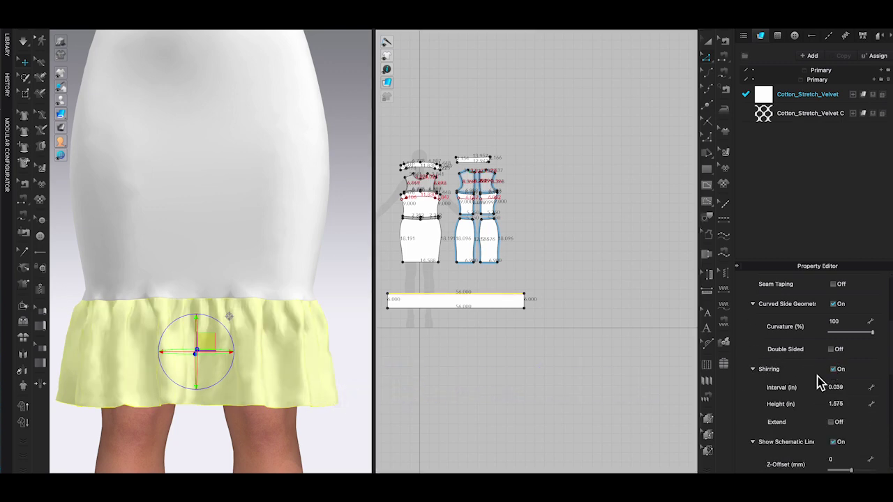
Step: Set the ruffle panel's particle distance to 10 mm and simulate the garment
scroll(230, 312, "up", 5)
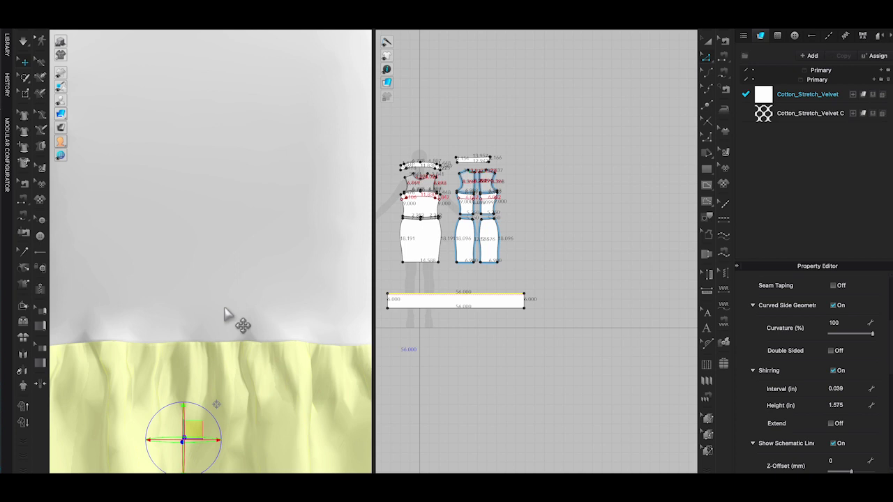
middle_click_drag(235, 310, 236, 176)
right_click_drag(246, 211, 323, 233)
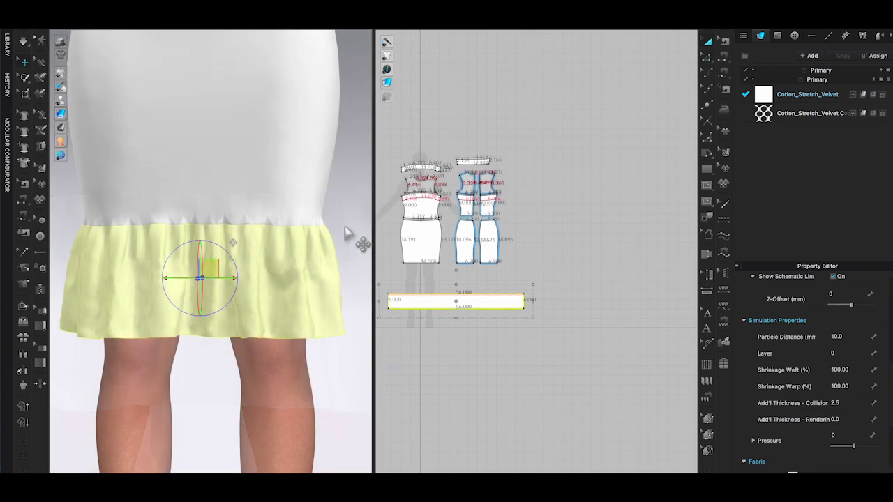
left_click(351, 233)
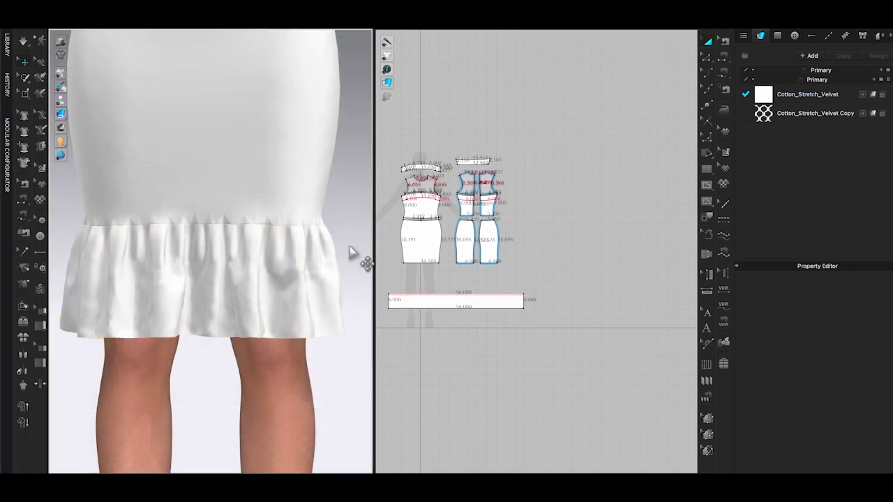
key("space")
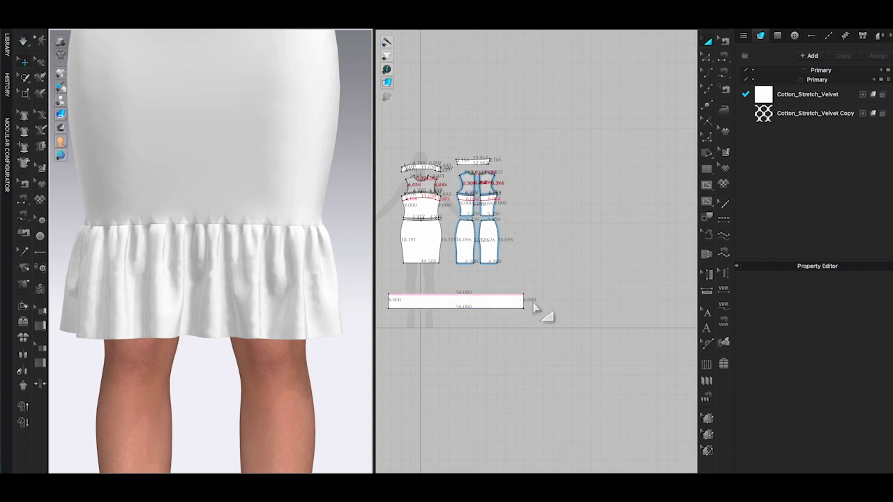
Step: Set the ruffle panel's particle distance to 5 mm, and simulate while pulling the ruffle fabric at both sides
left_click(494, 304)
left_click(858, 339)
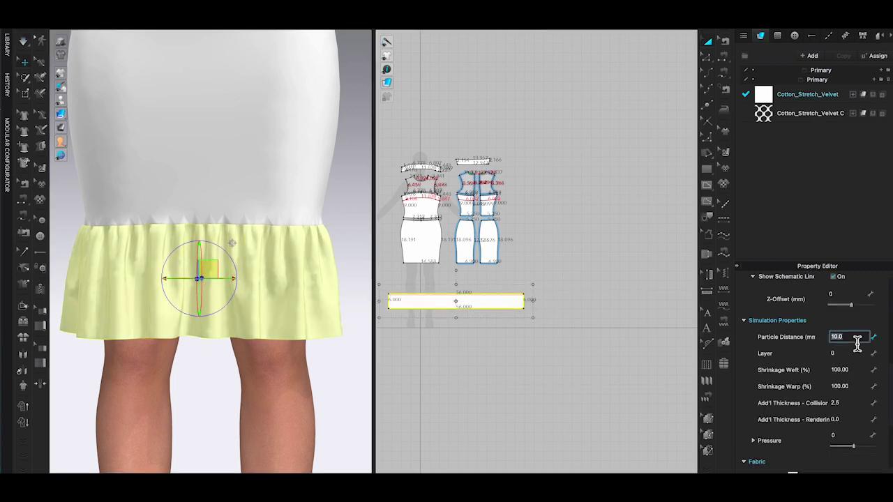
left_click(371, 213)
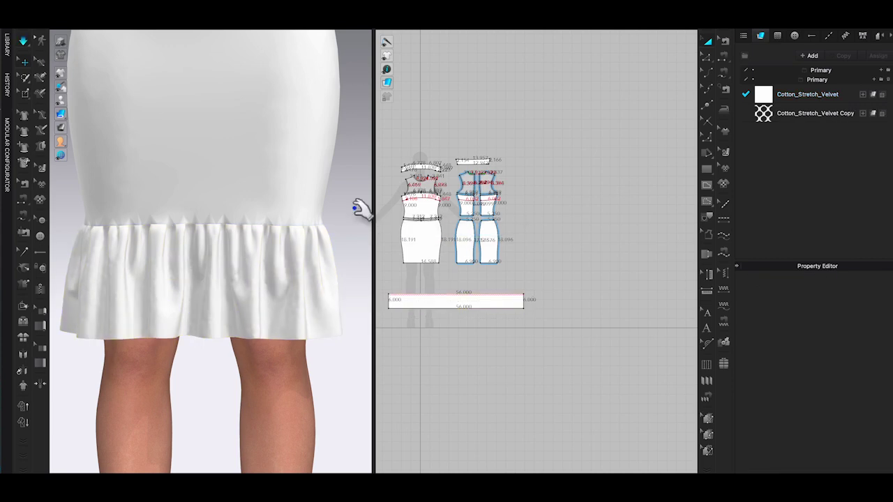
left_click(342, 322)
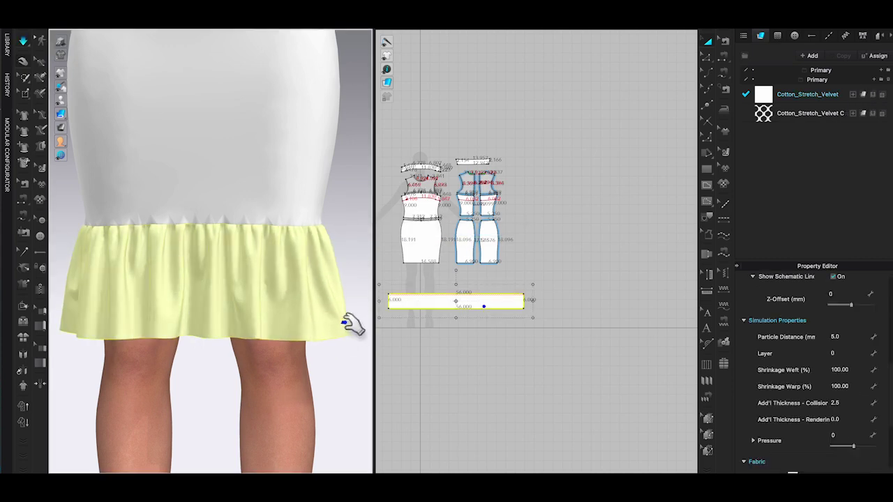
left_click_drag(156, 311, 117, 310)
left_click(101, 309)
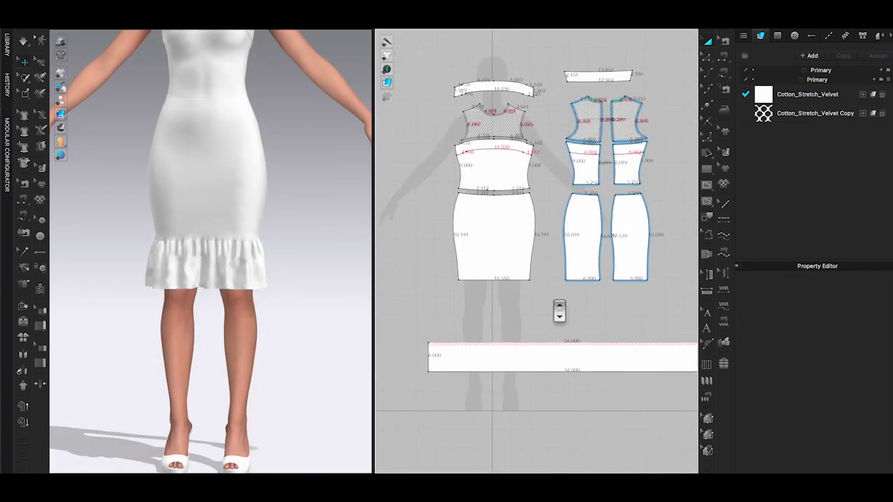
Step: Offset the hem edges of the front and back skirt patterns as one internal line each at a distance of 2 in
scroll(560, 309, "up", 2)
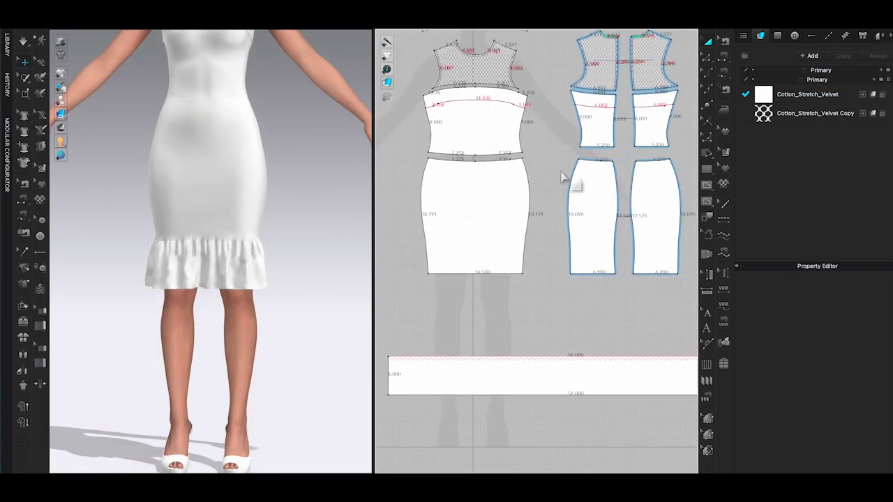
middle_click_drag(550, 115, 543, 127)
scroll(564, 143, "down", 2)
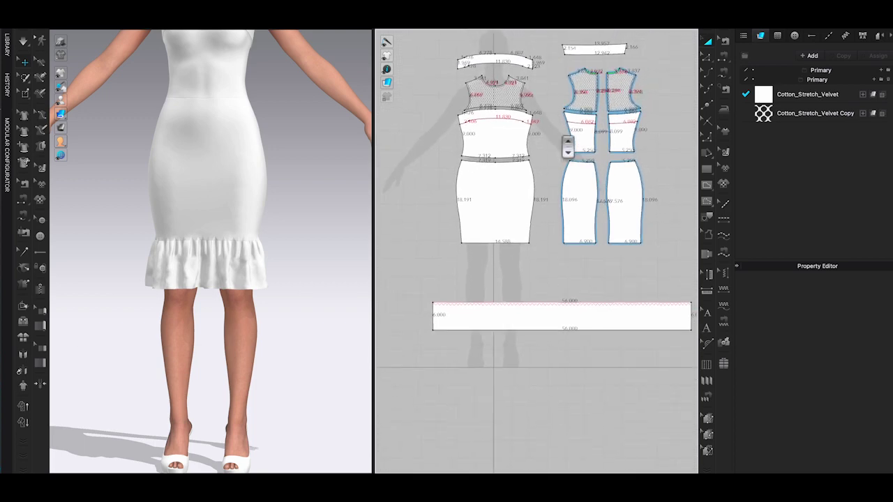
left_click(708, 59)
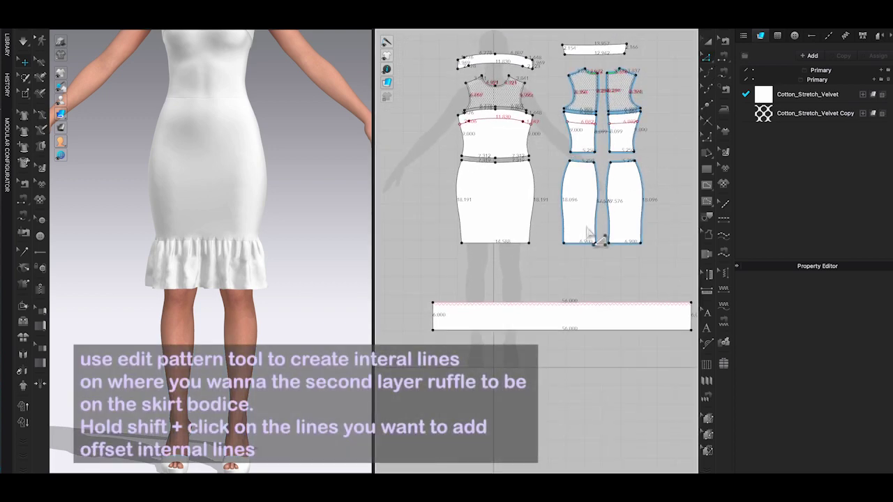
left_click(509, 244)
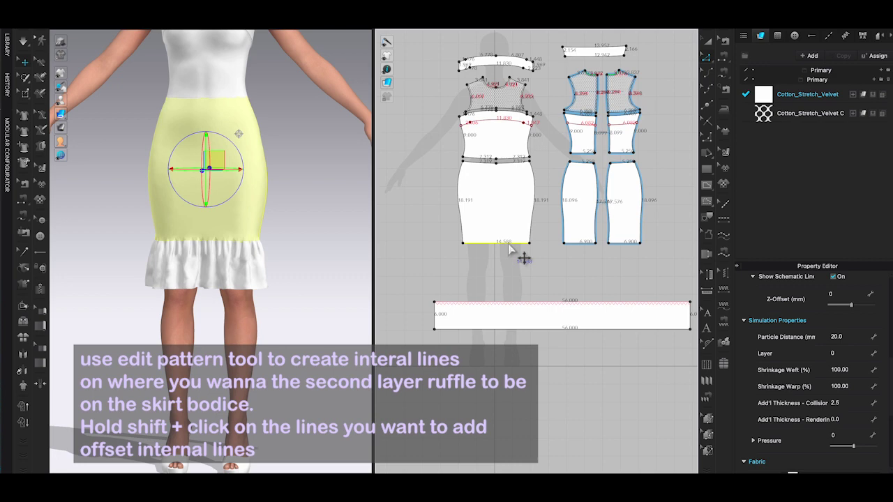
left_click(583, 246, "shift")
right_click(584, 246)
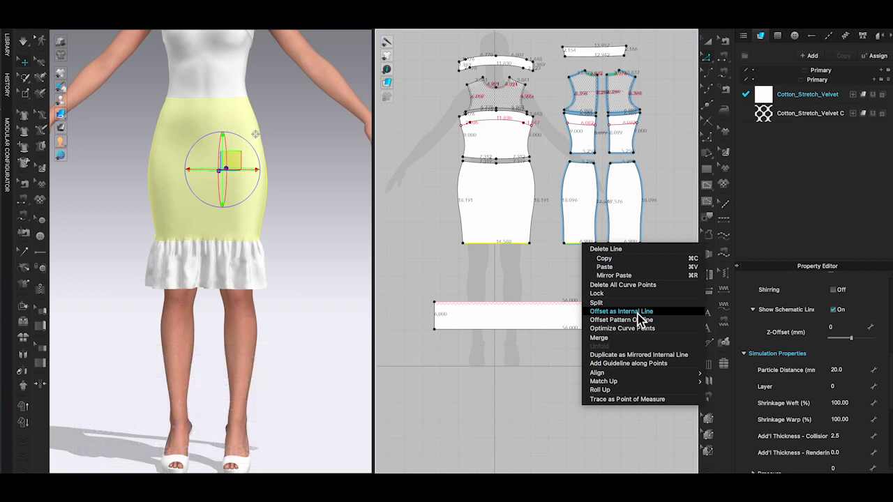
left_click(621, 311)
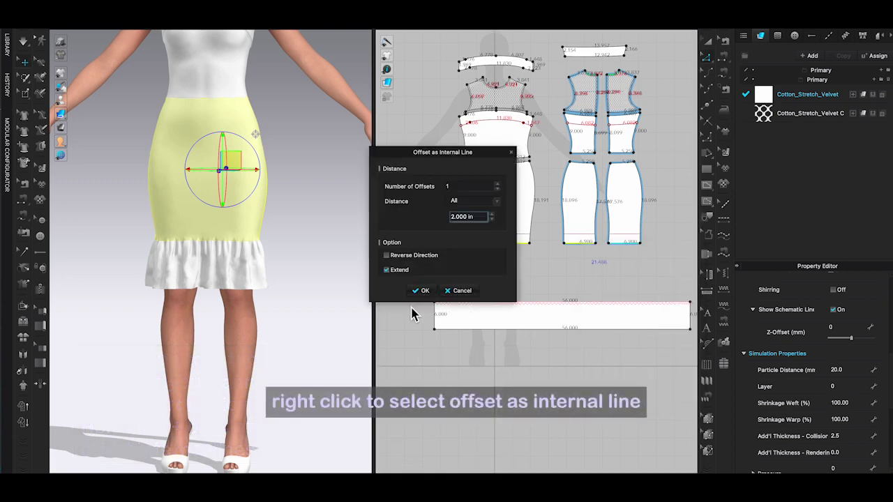
left_click(424, 291)
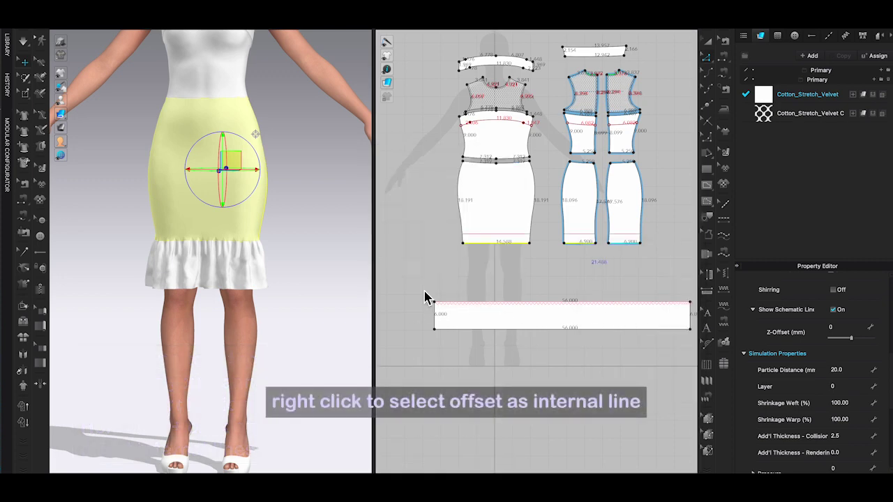
left_click(566, 286)
Step: Copy the 56 in ruffle panel and paste the duplicate directly above it in the pattern layout
scroll(533, 276, "up", 2)
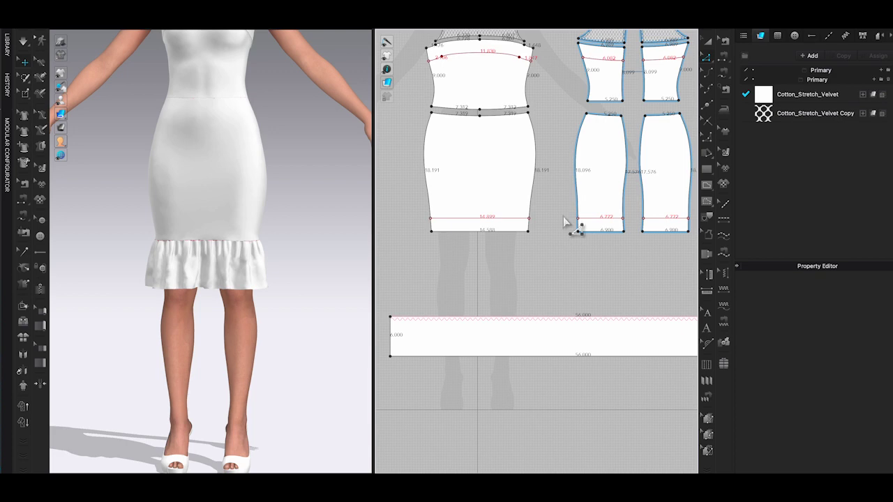
scroll(540, 236, "down", 4)
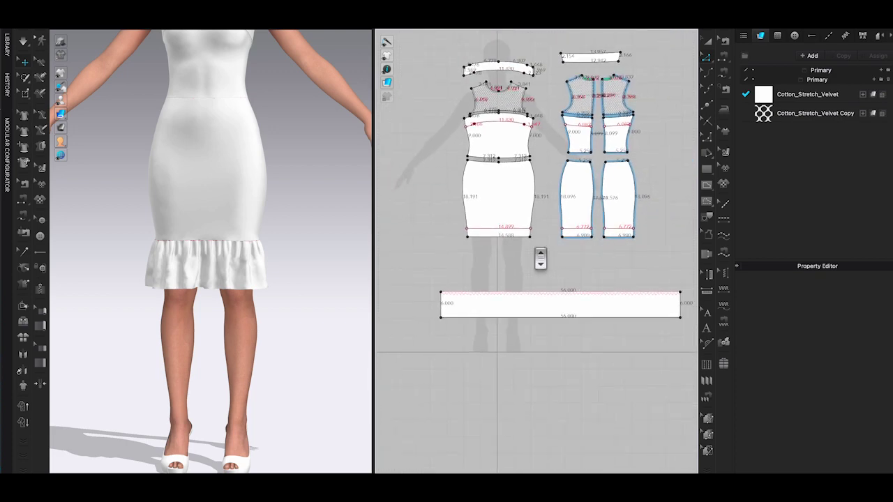
middle_click_drag(558, 262, 549, 261)
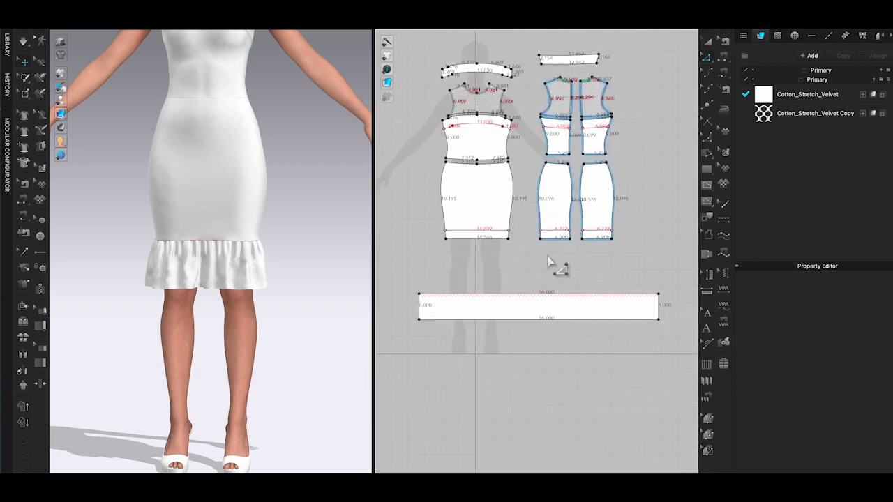
left_click(712, 42)
left_click(535, 305)
right_click(535, 306)
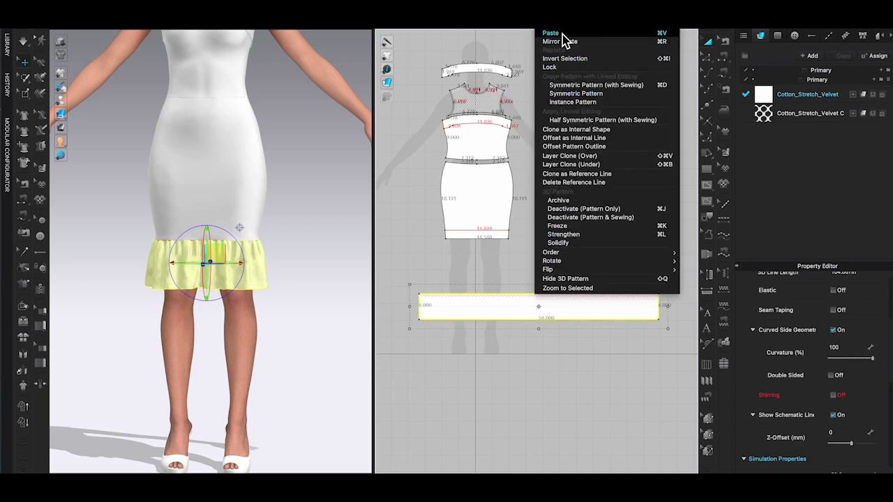
left_click(499, 272)
left_click(499, 274)
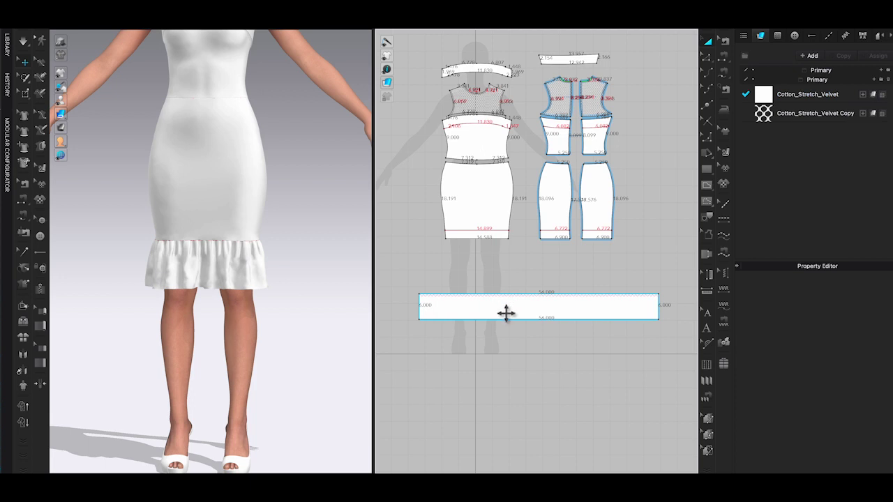
right_click(506, 312)
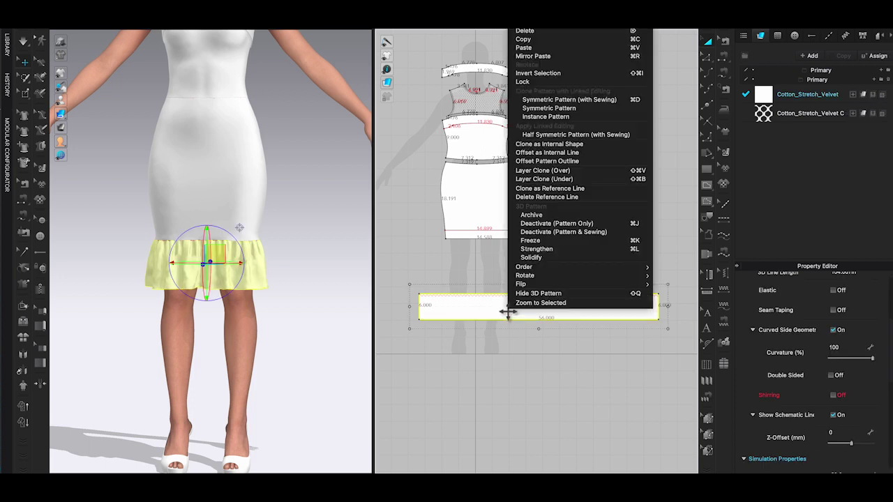
left_click(525, 48)
right_click(509, 283)
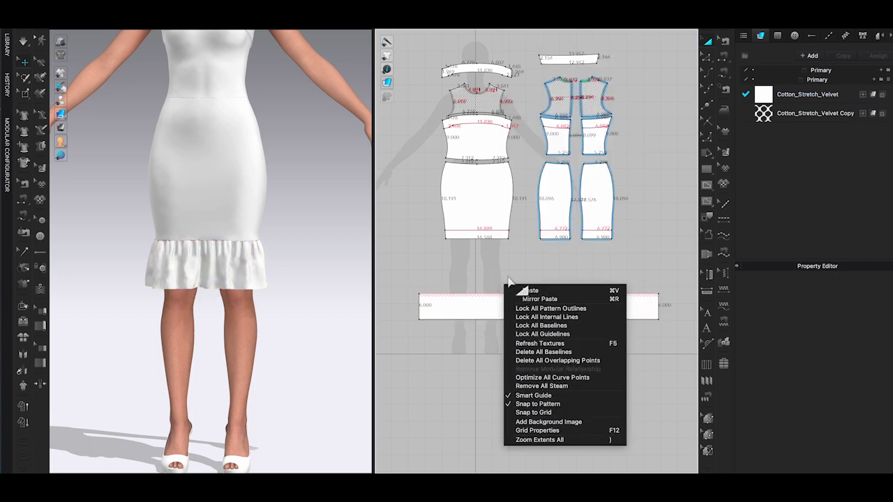
left_click(534, 291)
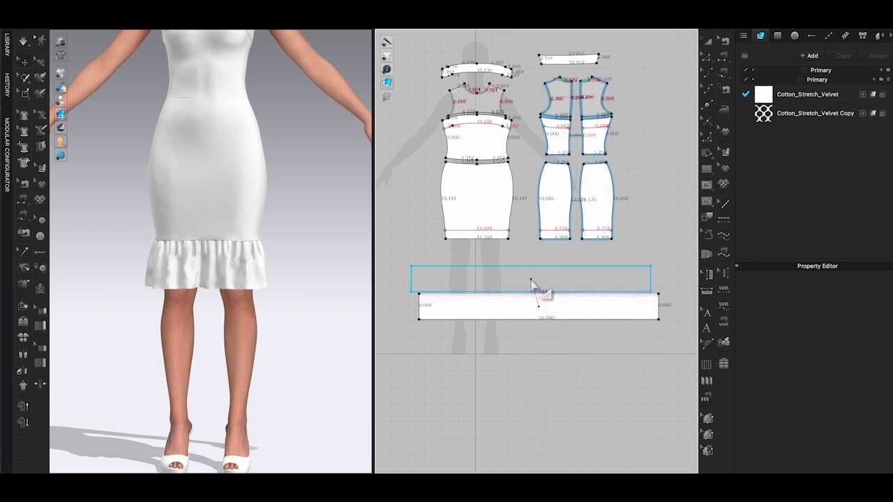
left_click(542, 281)
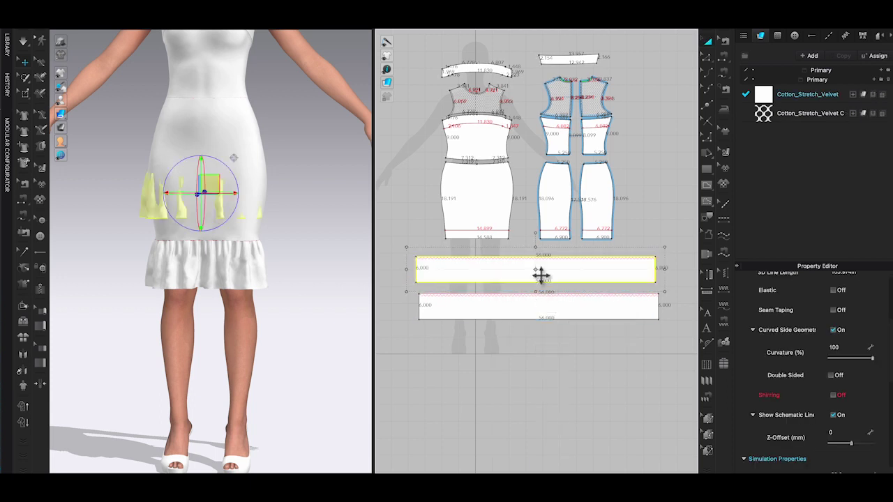
Step: Try lowering the pasted gathered ruffle over the lower ruffle on the avatar and simulate it
right_click_drag(340, 286, 282, 301)
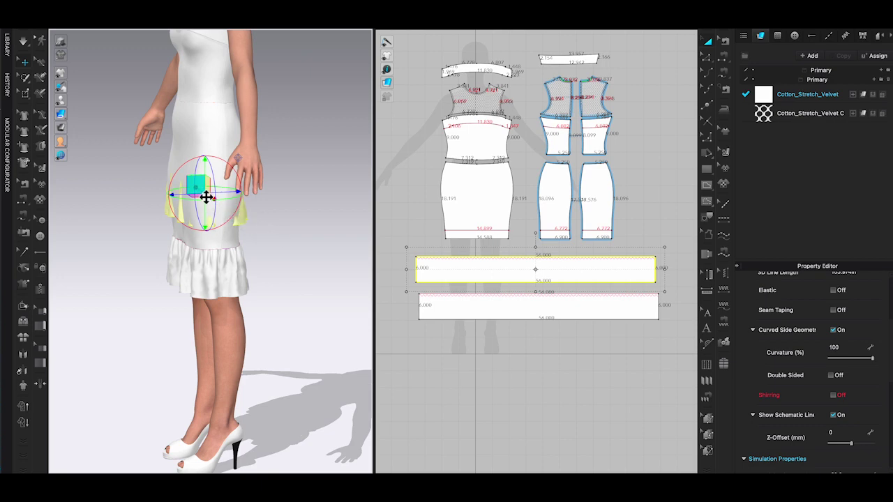
left_click_drag(206, 198, 209, 225)
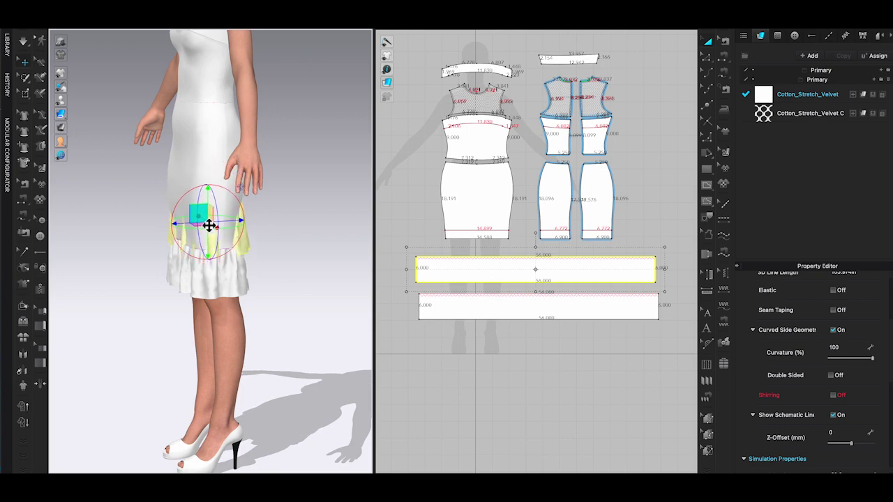
right_click_drag(208, 225, 318, 252)
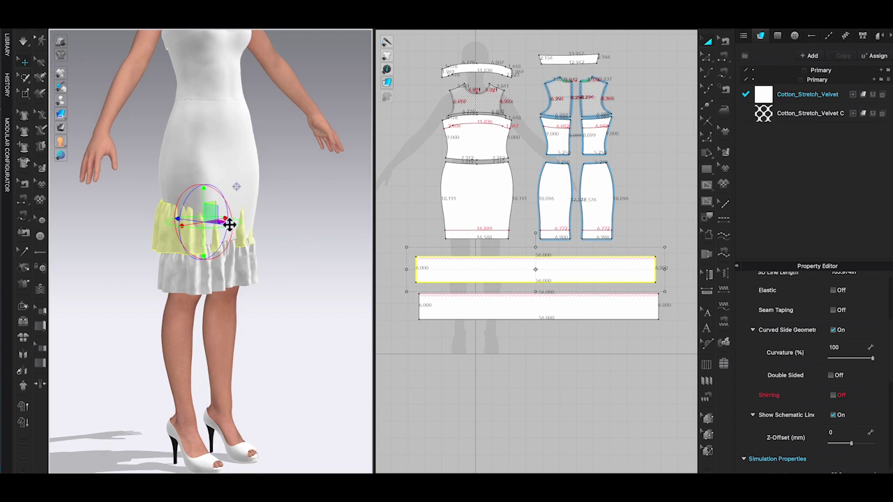
mouse_move(217, 221)
left_mouse_down()
mouse_move(228, 225)
mouse_move(222, 231)
left_mouse_up()
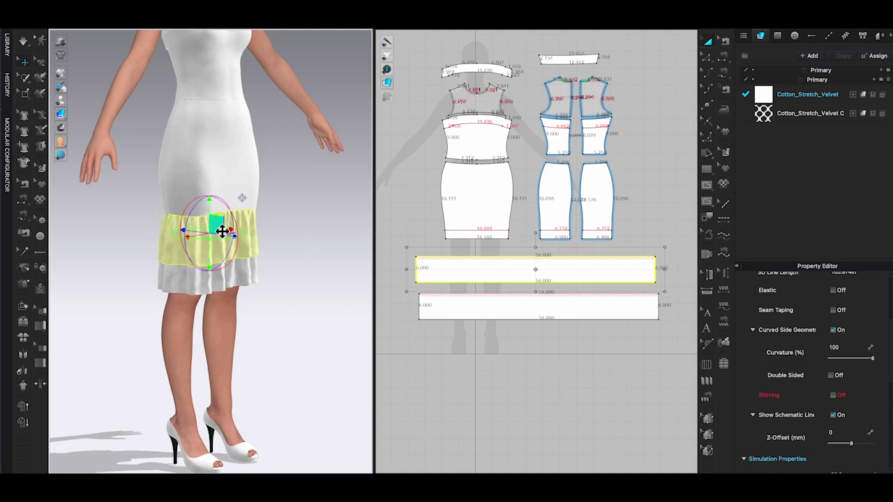
right_click_drag(279, 249, 233, 249)
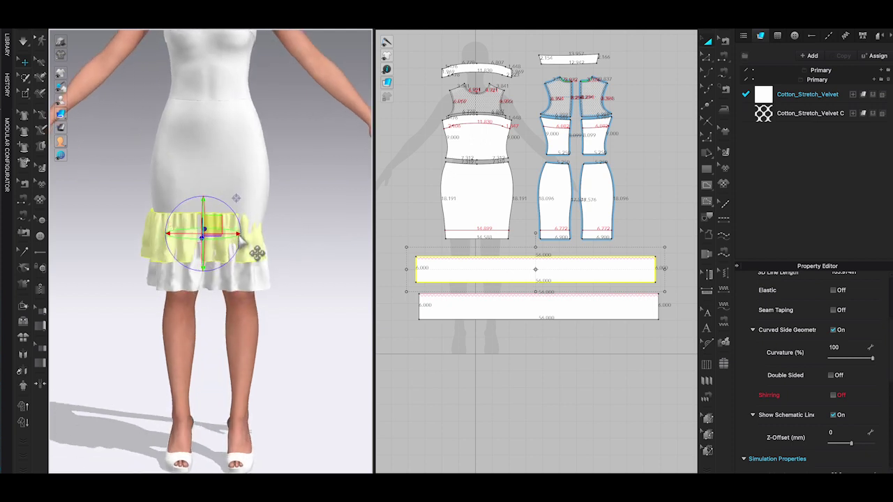
mouse_move(222, 232)
left_mouse_down()
mouse_move(230, 231)
mouse_move(228, 244)
left_mouse_up()
mouse_move(255, 248)
right_mouse_down()
mouse_move(193, 247)
mouse_move(267, 245)
right_mouse_up()
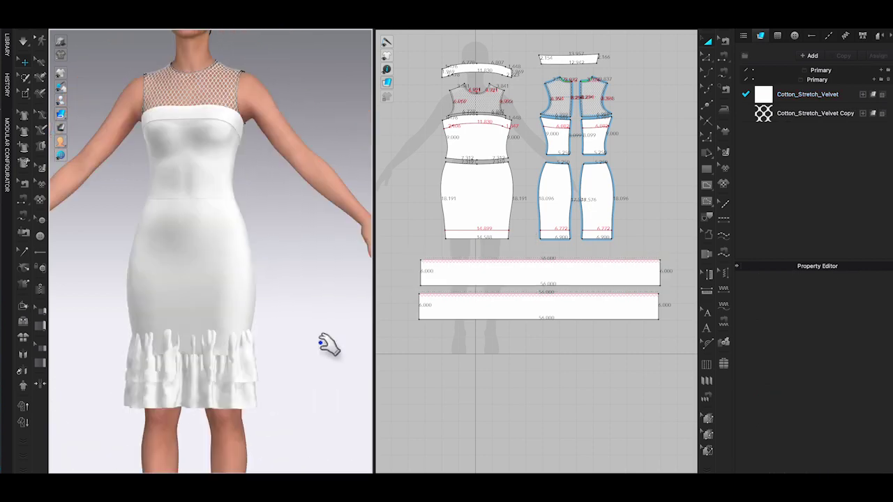
Step: Try freezing the lower ruffle panel and simulating the garment with only the copied ruffle moving
left_click(485, 314)
right_click(486, 313)
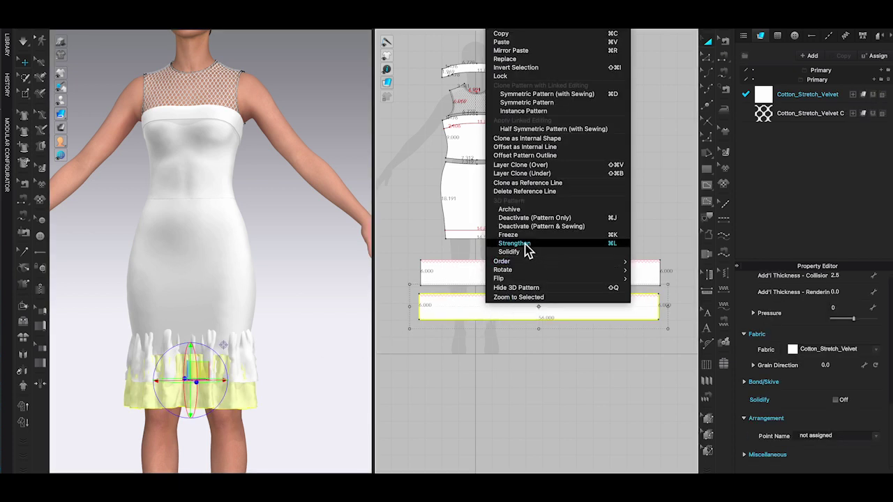
left_click(509, 235)
left_click(291, 366)
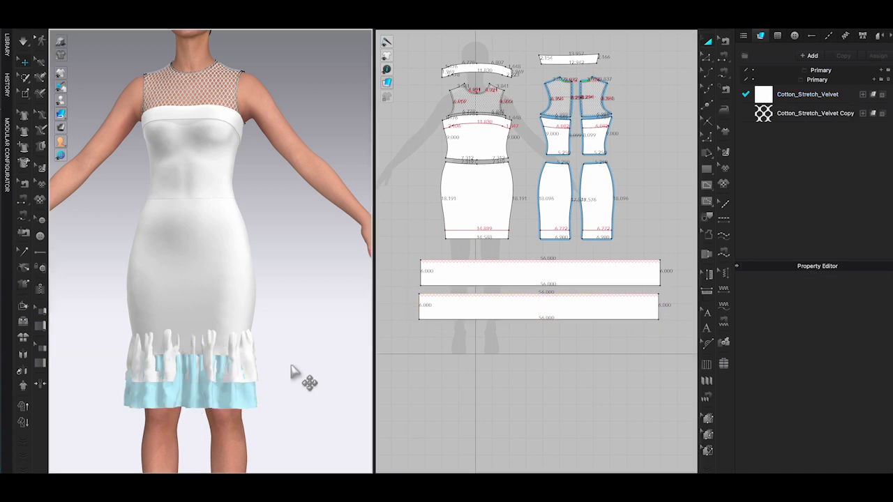
key("space")
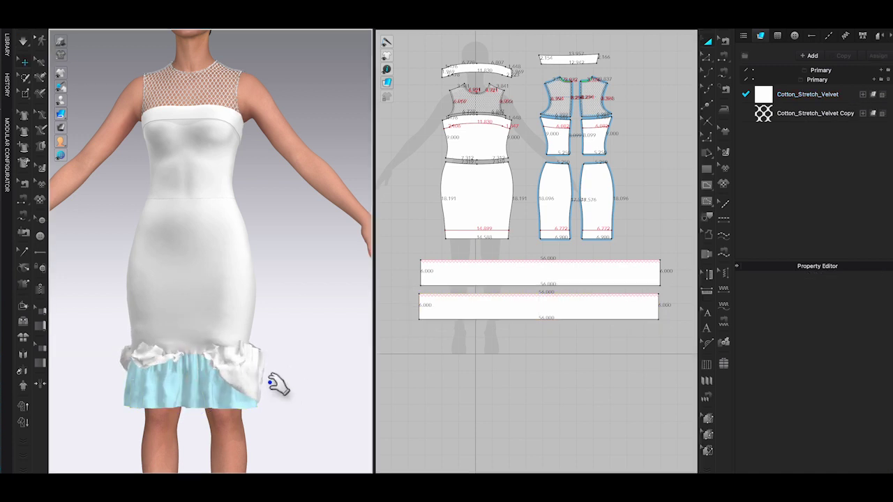
Step: Reset the 2D arrangement of the copied ruffle panel and move the flat panel up to the skirt hem
right_click(254, 337)
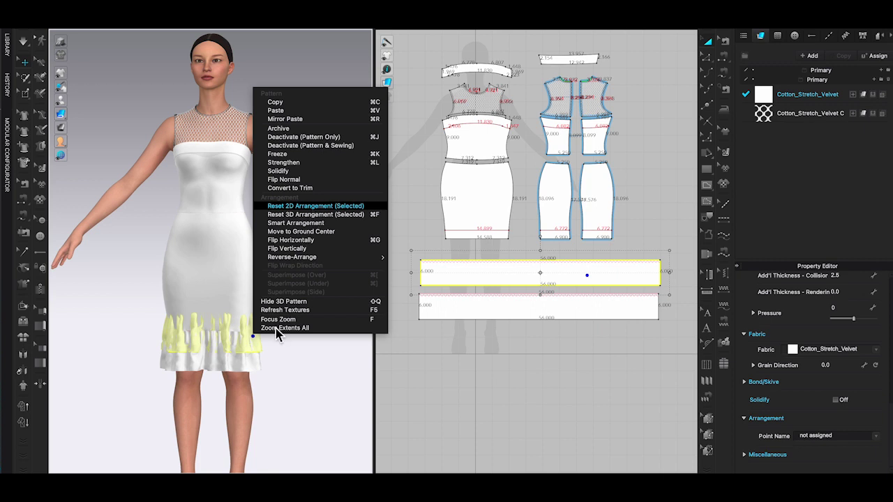
left_click(339, 215)
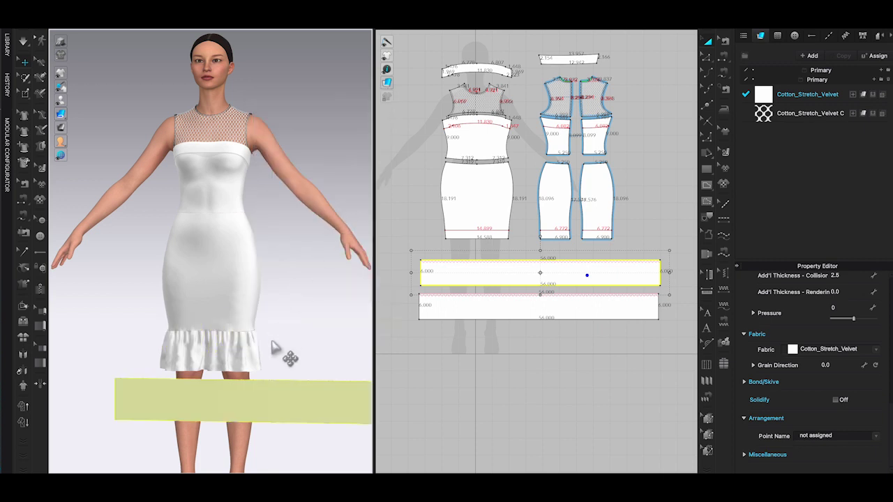
left_click_drag(279, 402, 175, 340)
scroll(180, 351, "down", 5)
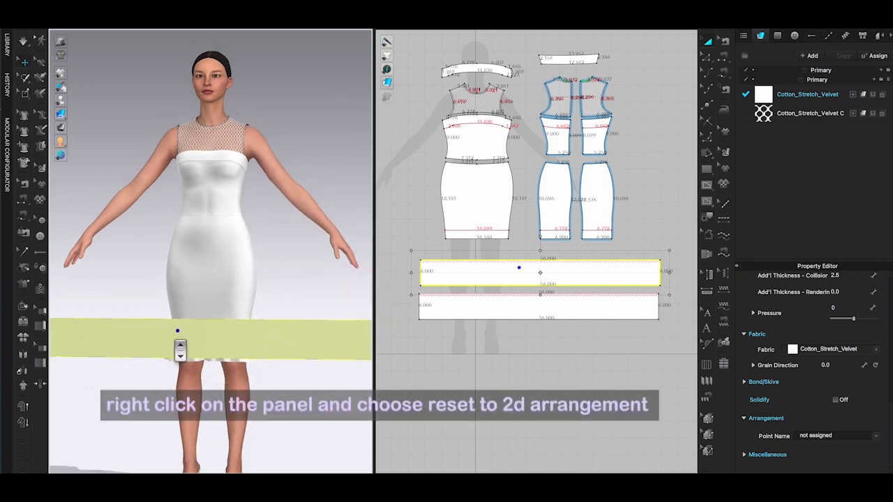
mouse_move(180, 351)
right_mouse_down()
mouse_move(233, 358)
mouse_move(189, 358)
right_mouse_up()
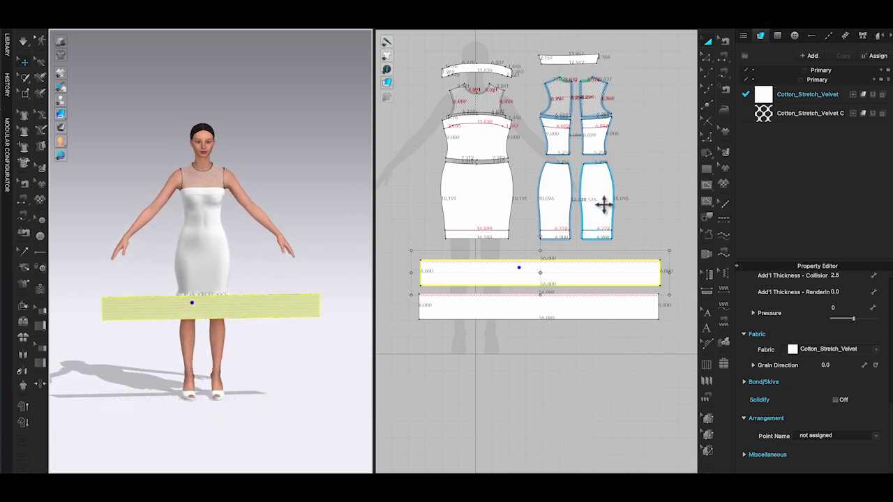
left_click(662, 215)
Step: Delete the sewing between the two short ends of the copied ruffle panel
left_click(725, 40)
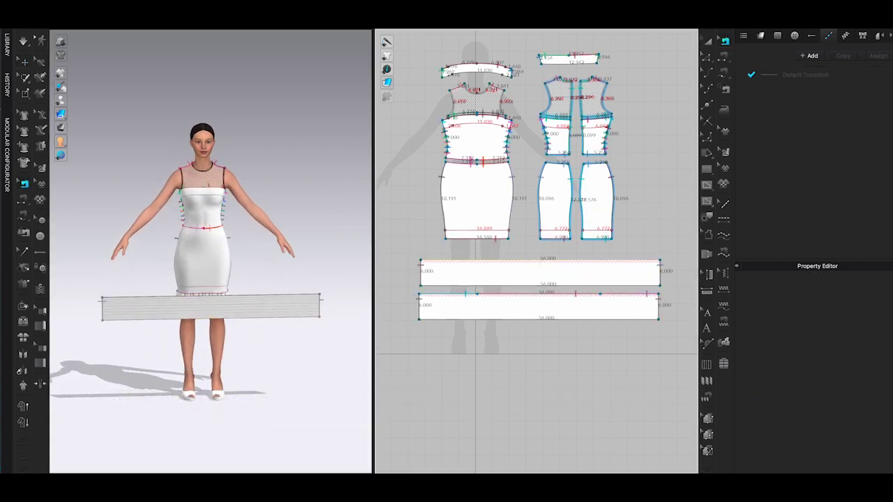
left_click(662, 277)
left_click(661, 282)
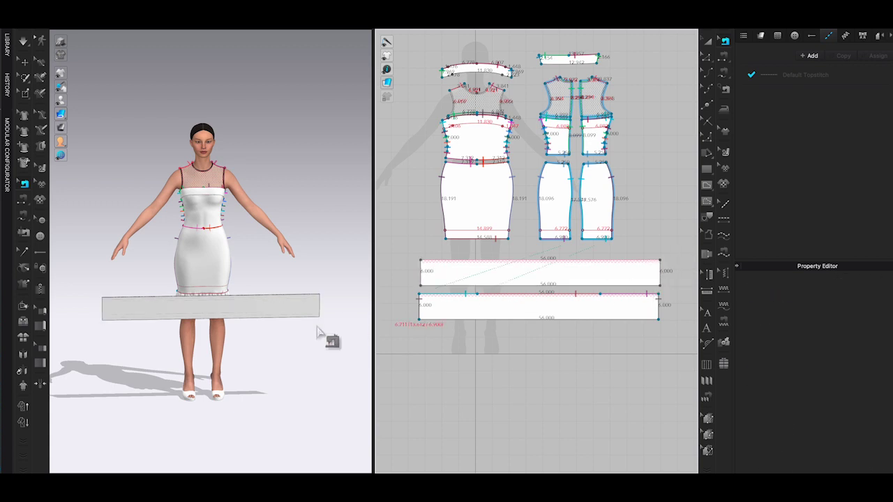
Step: Move the copied ruffle panel forward from a side view so it sits in front of the avatar
right_click_drag(329, 339, 372, 334)
key("a")
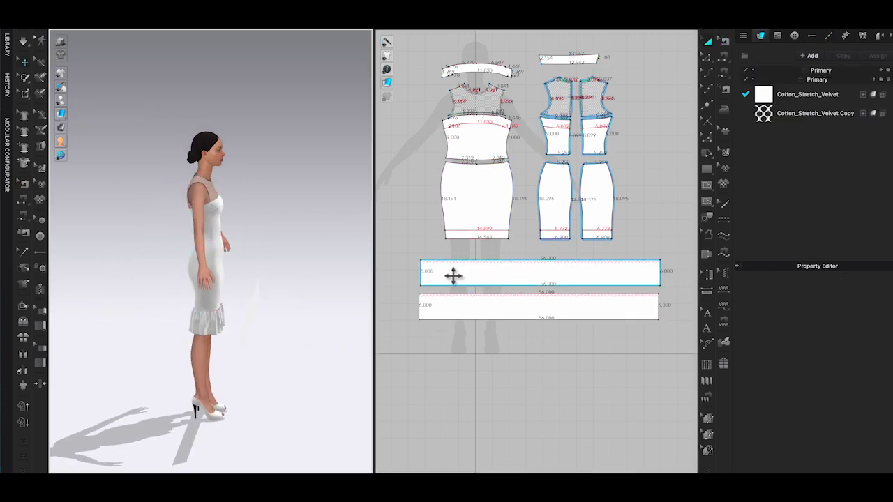
left_click(454, 274)
left_click(295, 336)
key("2")
Step: Sew the copied ruffle's full top edge to the internal lines on the front and both back skirt patterns using M:N sewing
key("m")
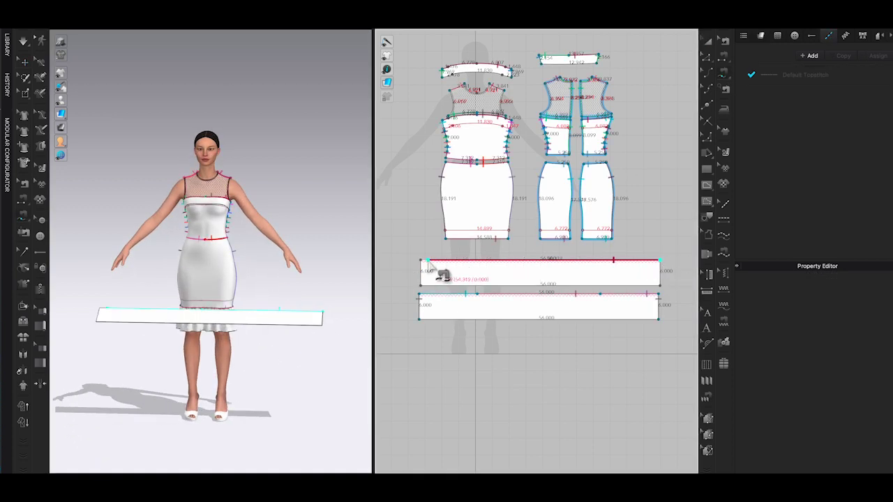
left_click(421, 260)
left_click(660, 260)
left_click(541, 231, "shift")
left_click(570, 231, "shift")
left_click(445, 231, "shift")
left_click(583, 231, "shift")
Step: Simulate the garment and pull the copied ruffle's fabric into place around the back of the skirt
right_click_drag(349, 314, 335, 346)
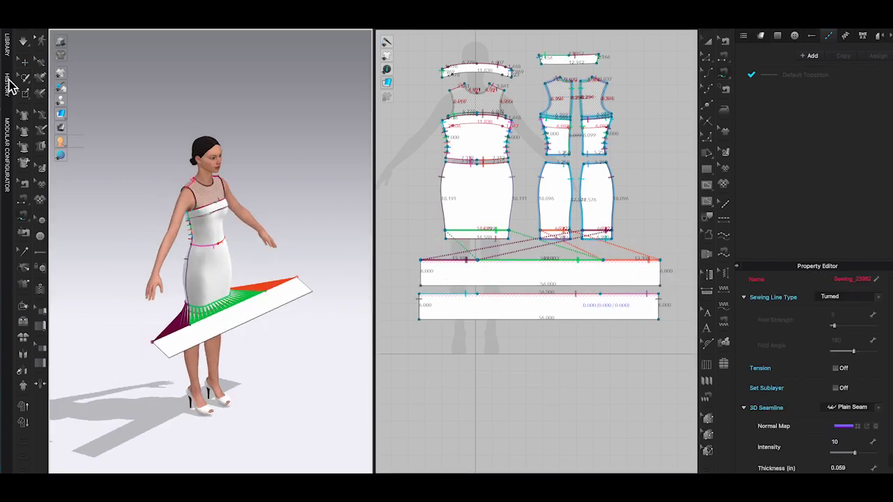
left_click(24, 62)
left_click(234, 306)
right_click_drag(271, 369, 300, 350)
key("space")
key("8")
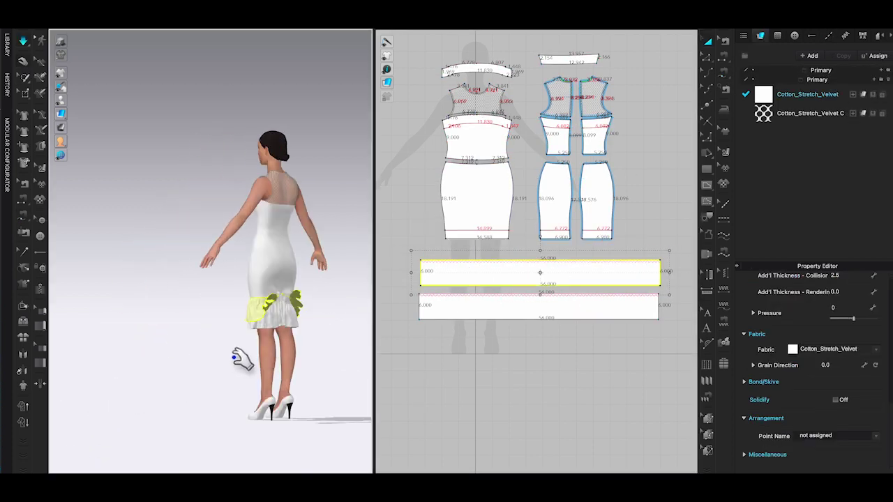
left_click_drag(270, 331, 290, 314)
scroll(300, 317, "up", 5)
left_click(279, 329)
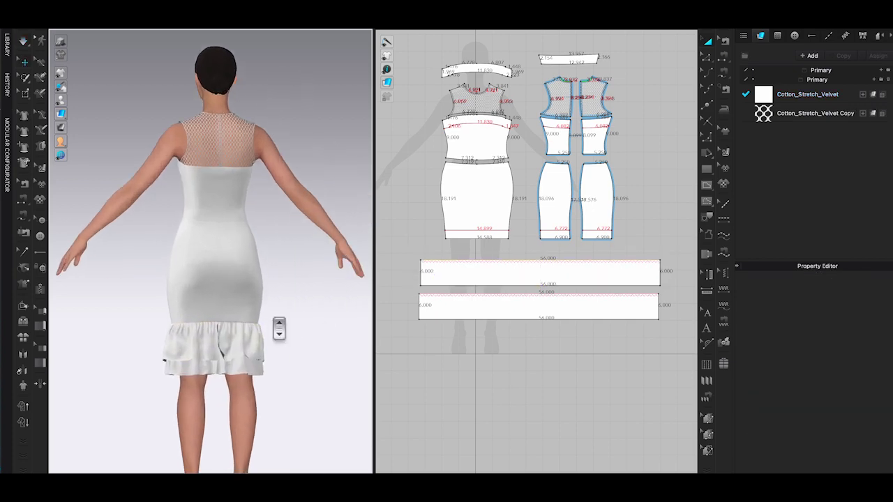
Step: Sew the two short ends of the copied ruffle panel together
key("n")
left_click(660, 269)
left_click(421, 270)
left_click(210, 378)
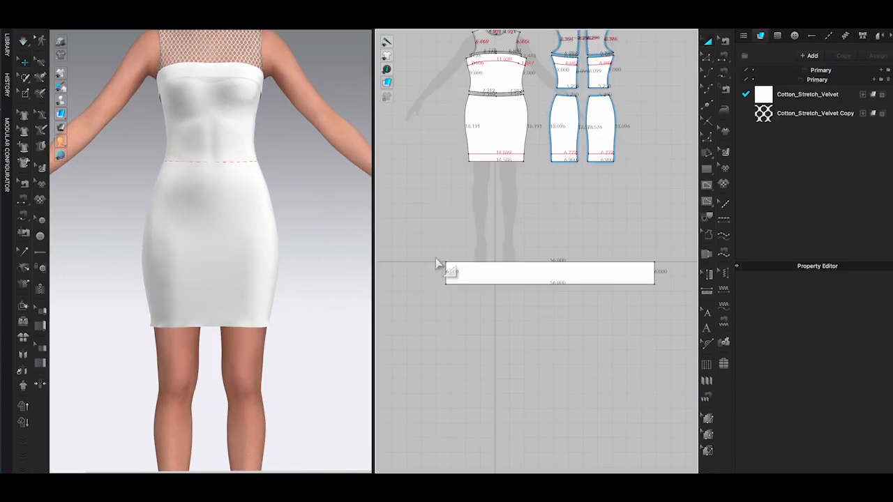
Step: Use Fullness (Line) on the rectangular panel, picking its full upper edge as the fullness line and its full lower edge as the slash line
left_click(556, 270)
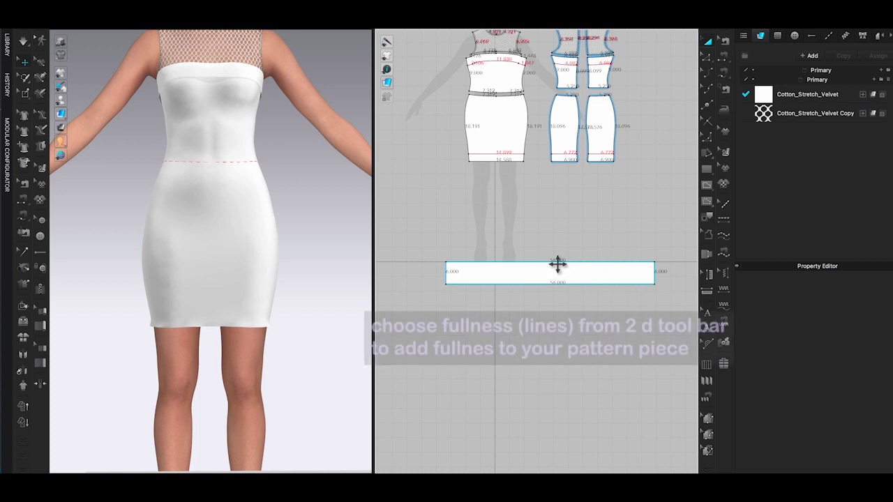
left_click(667, 175)
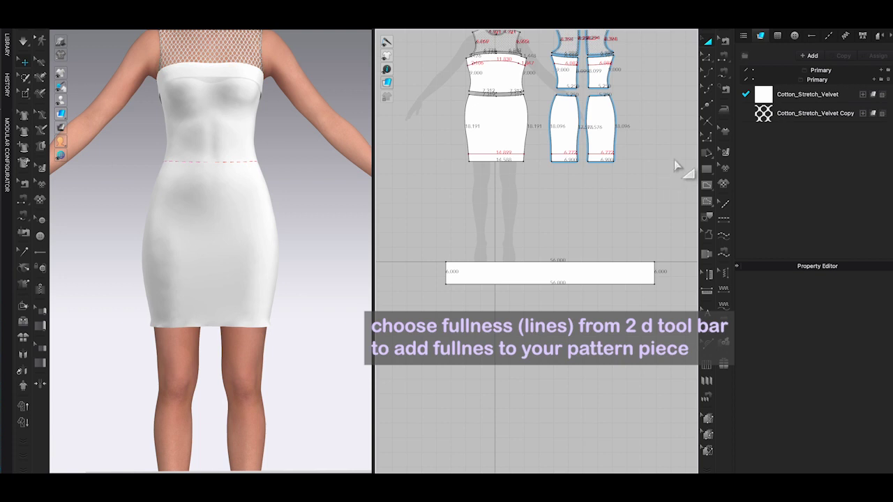
left_click(709, 157)
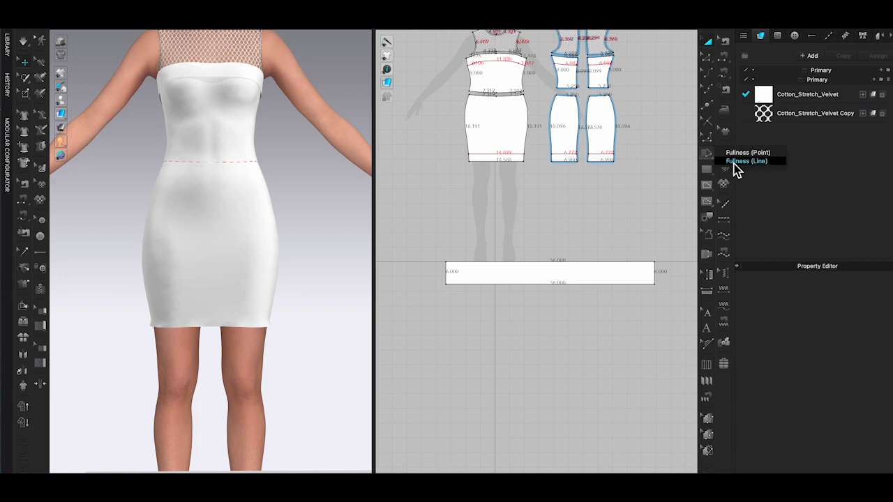
left_click(734, 161)
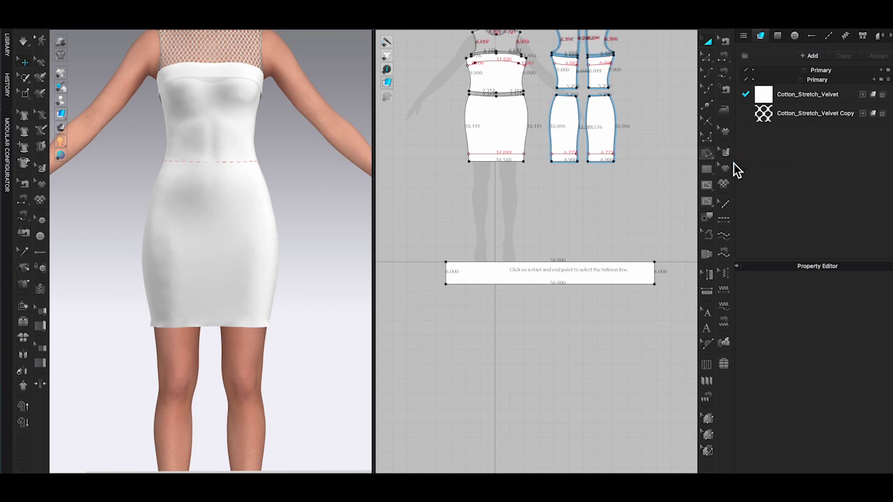
left_click(655, 263)
left_click(447, 263)
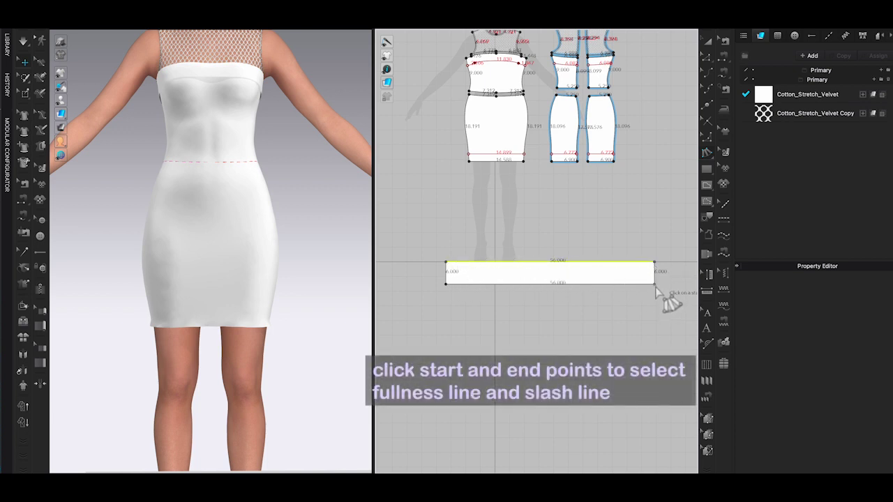
left_click(654, 283)
left_click(445, 285)
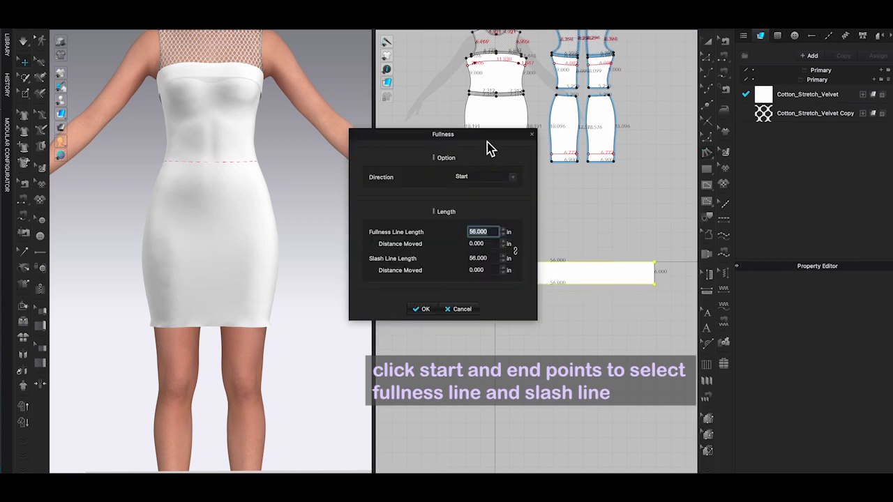
Step: Apply fullness in the Both direction, with a distance moved of 5 in for the fullness line and 15 in for the slash line
left_click_drag(487, 139, 367, 154)
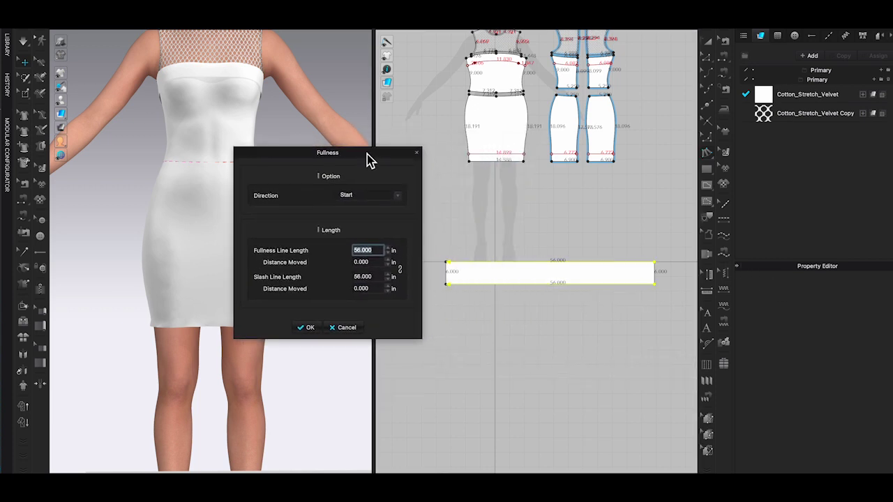
left_click(400, 198)
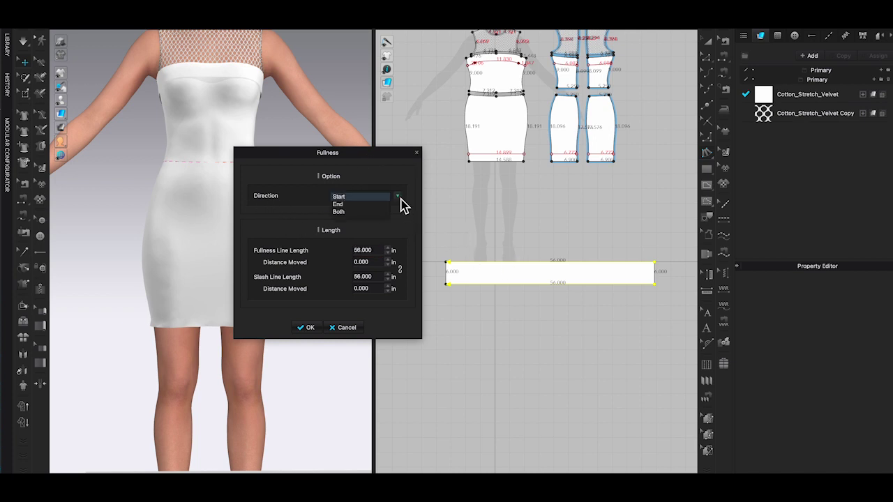
left_click(369, 212)
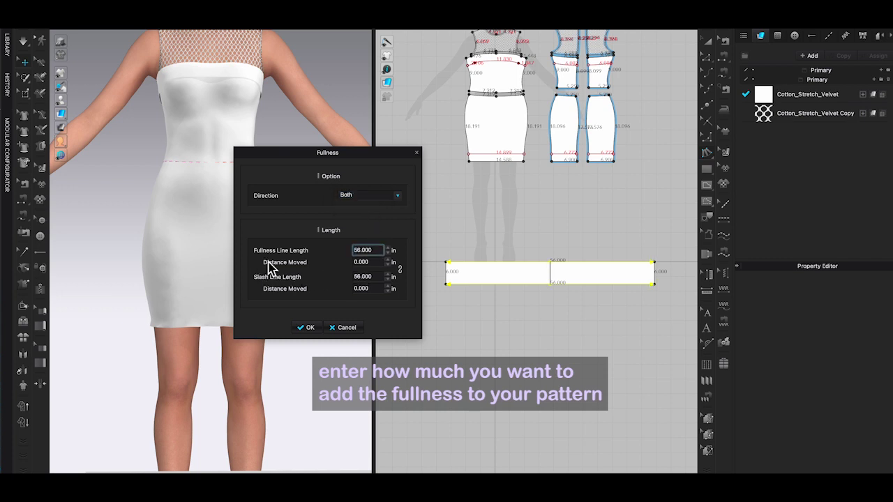
left_click(377, 263)
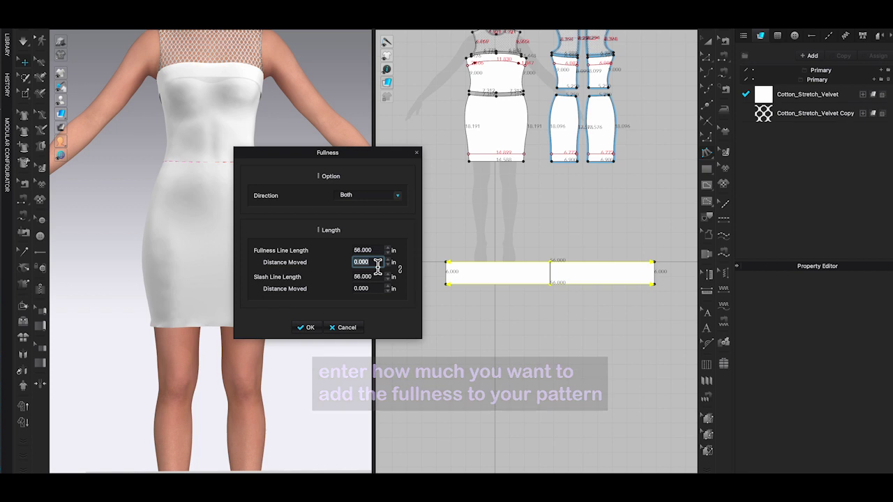
type("5")
left_click(370, 288)
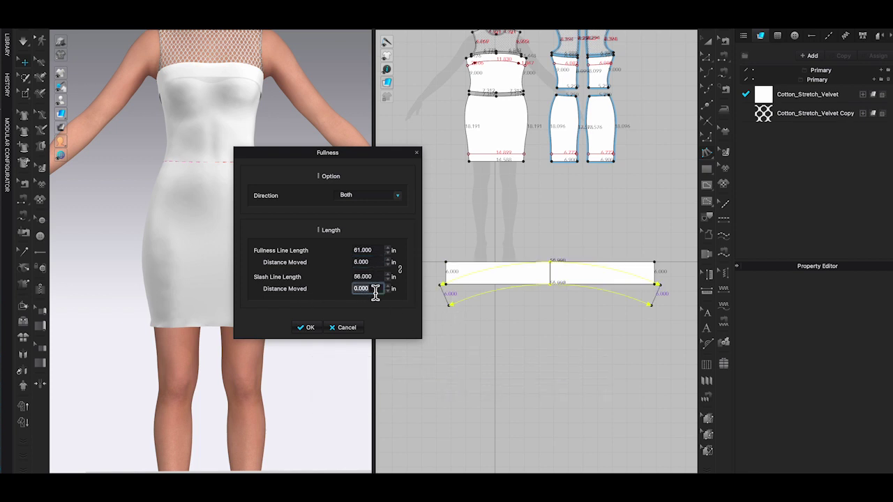
type("10")
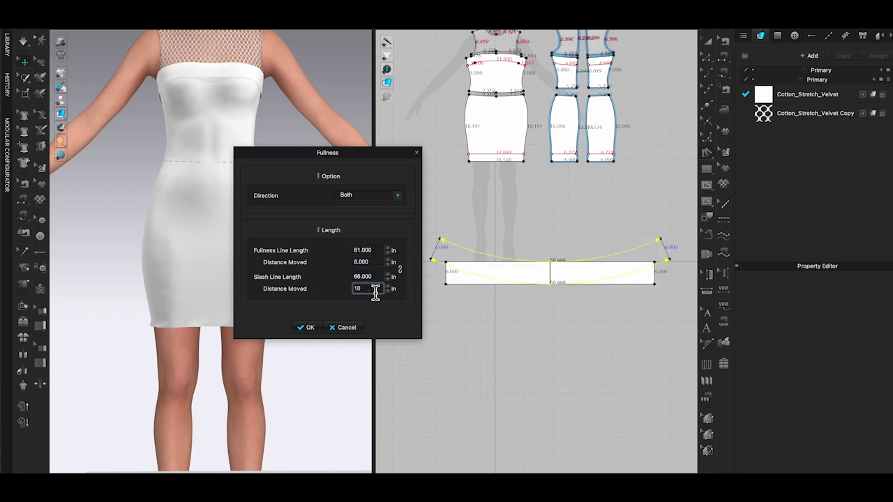
key("BackSpace")
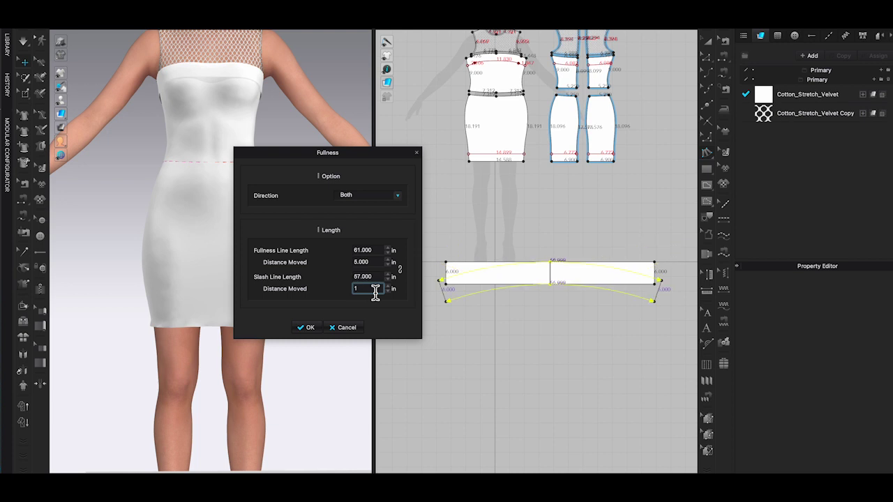
type("5")
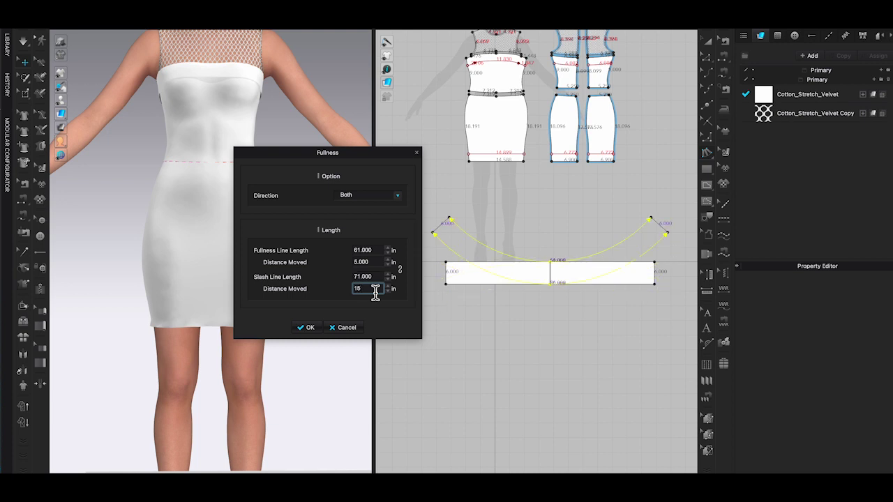
key("Return")
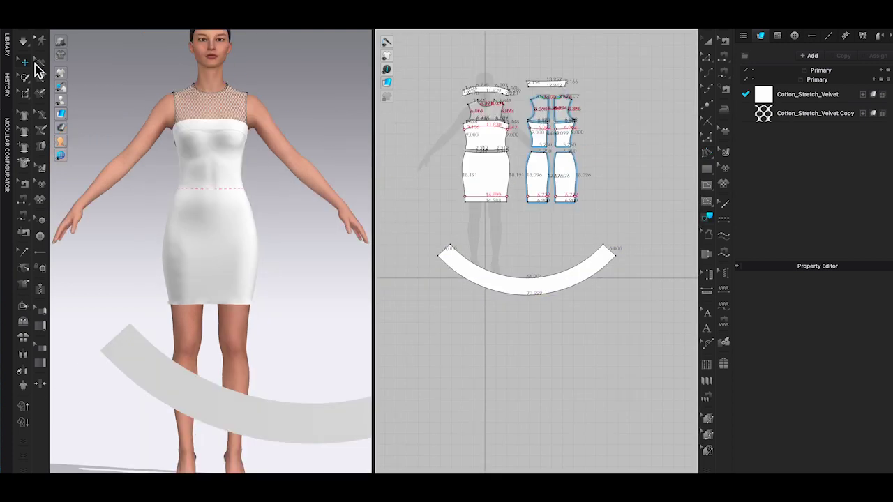
Step: Sew the curved panel's full upper edge to the front and back skirt hems using M:N Free Sewing
left_click(554, 272)
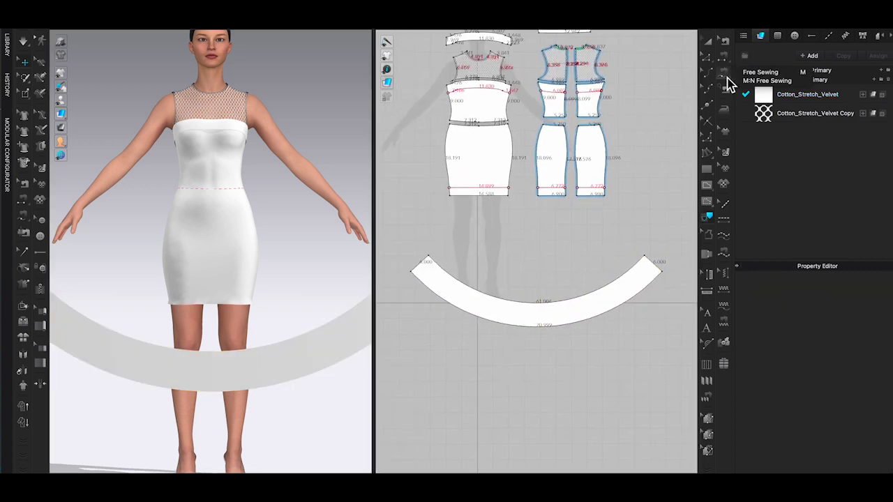
left_click(767, 80)
left_click(644, 255)
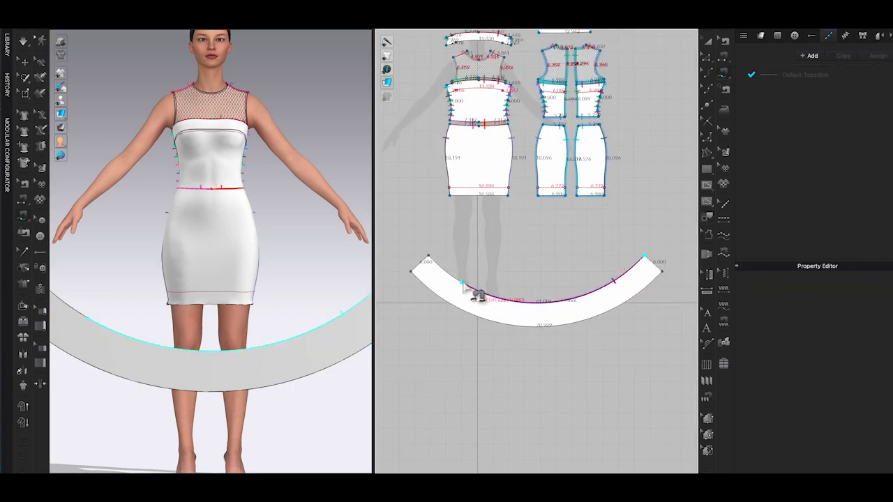
left_click(429, 255)
key("Return")
left_click(567, 196)
left_click(538, 196)
left_click(508, 196)
left_click(449, 196)
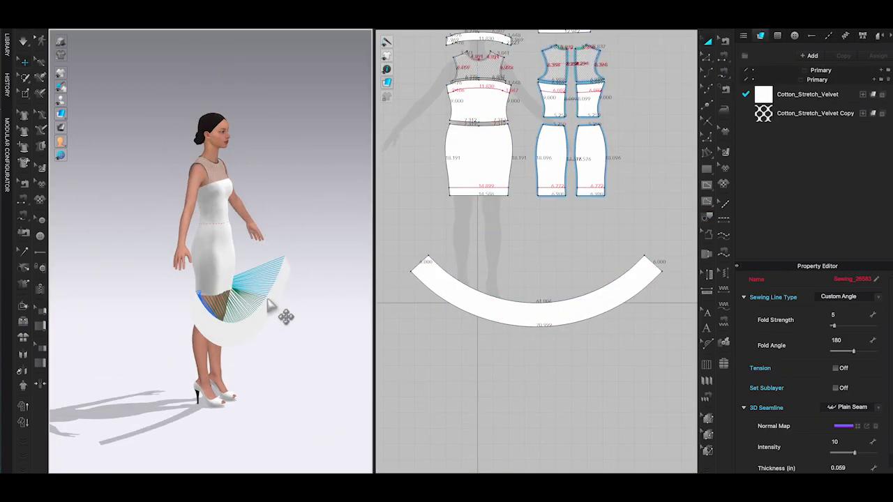
Step: Move the curved ruffle panel into place at the skirt hem from a side view and simulate the garment
left_click(286, 313)
left_click_drag(307, 343, 269, 299)
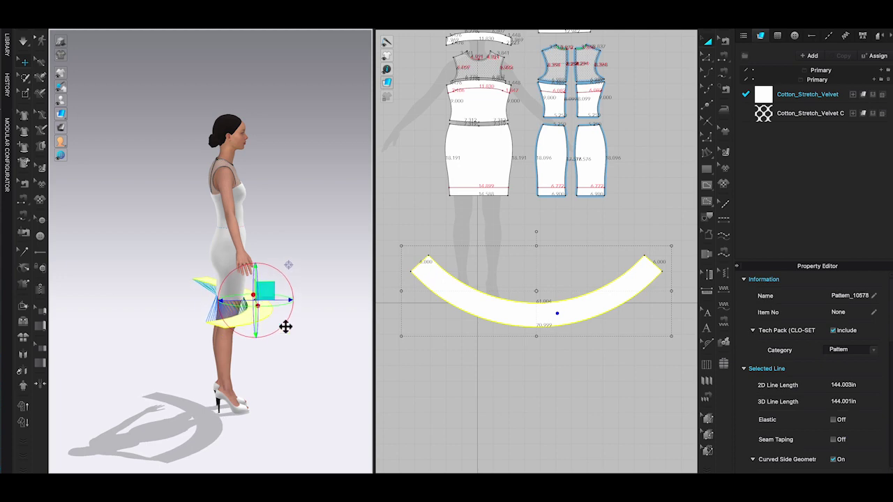
key("2")
left_click(327, 365)
key("space")
key("8")
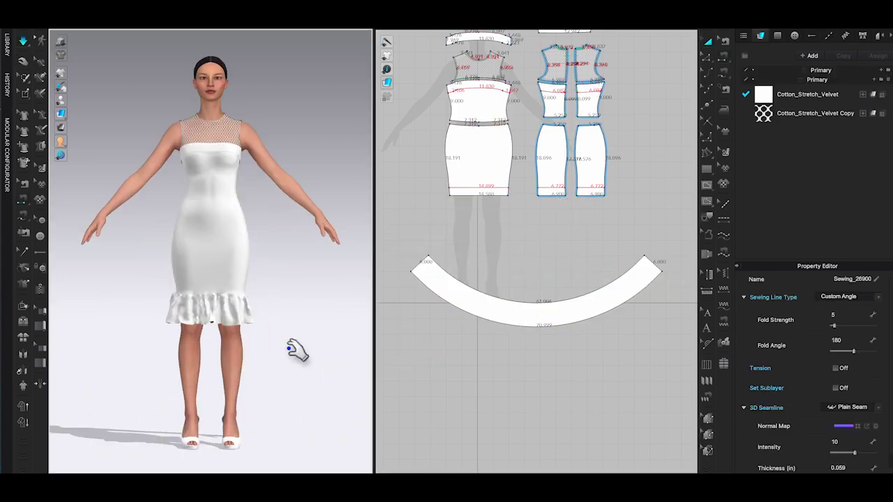
Step: Pull the simulated hem ruffle's fabric at the avatar's side and inspect how it drapes
scroll(325, 343, "up", 5)
left_click(149, 255)
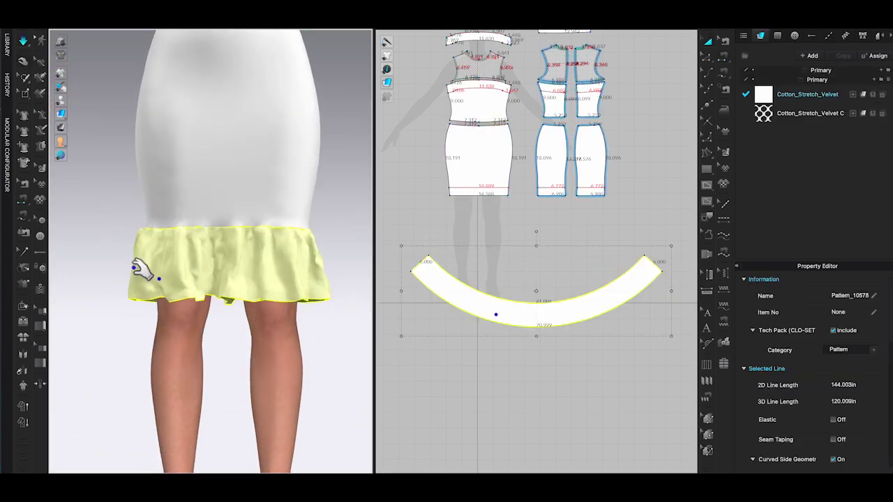
right_click_drag(149, 256, 259, 263)
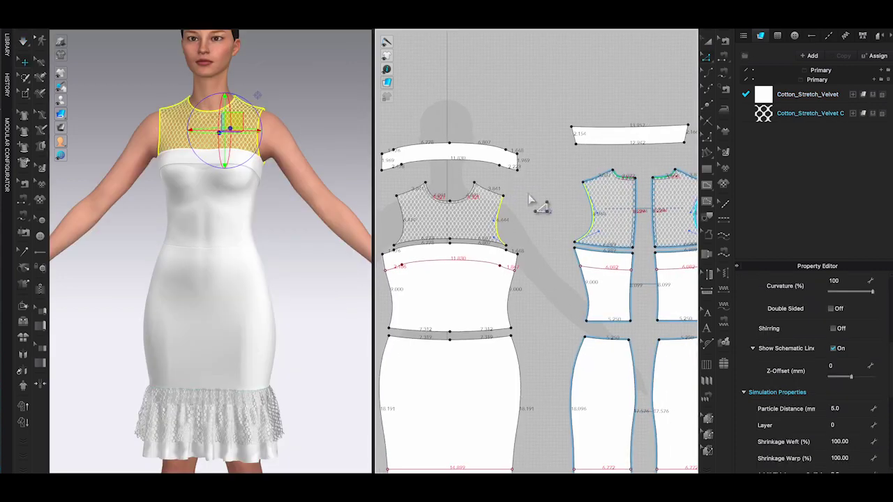
Step: Create a rectangle pattern 30 in wide and 1.5 in high above the front bodice patterns
middle_click_drag(538, 199, 537, 238)
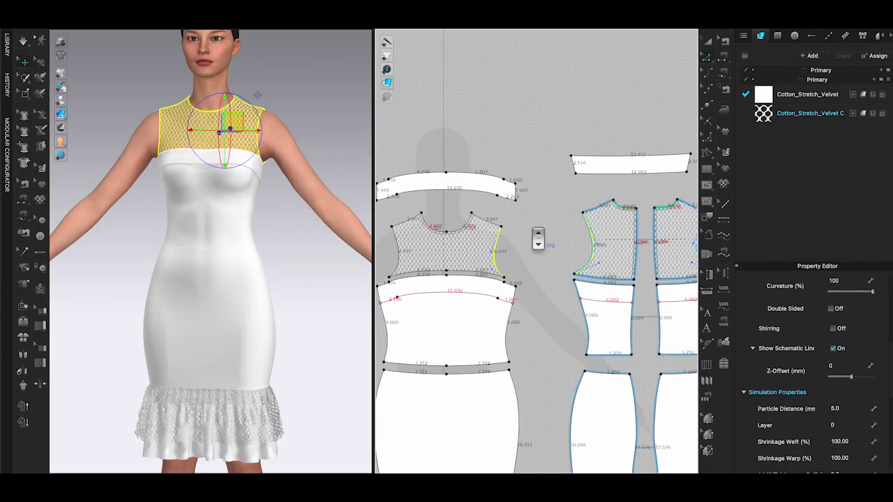
scroll(538, 237, "down", 1)
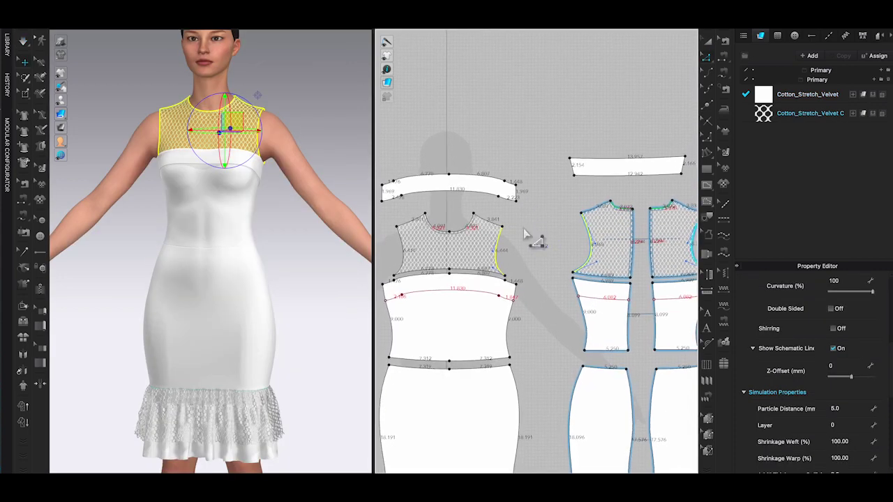
left_click(708, 171)
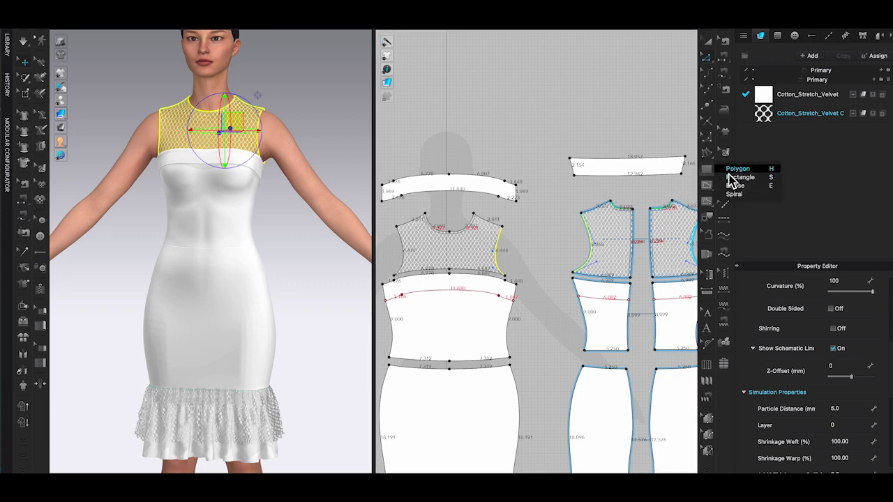
left_click(737, 179)
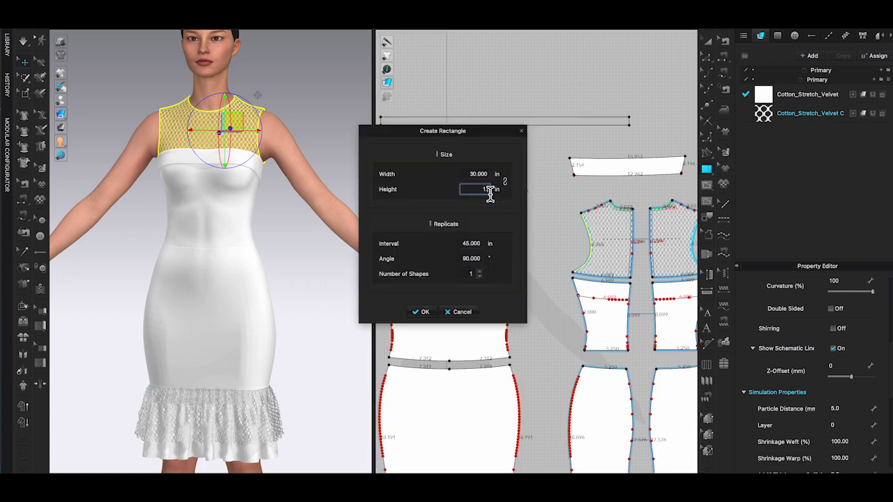
type("5")
key("Return")
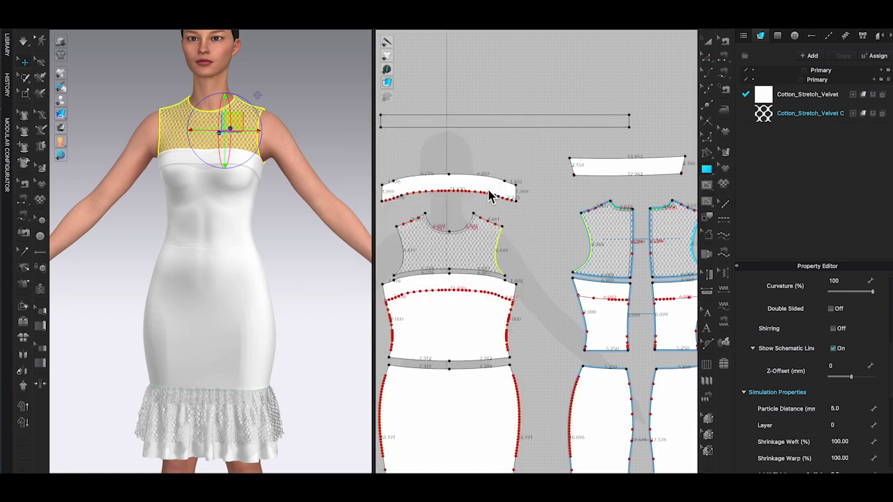
Step: Move the new narrow strip in the 3D view toward the avatar's right shoulder
scroll(543, 115, "down", 3)
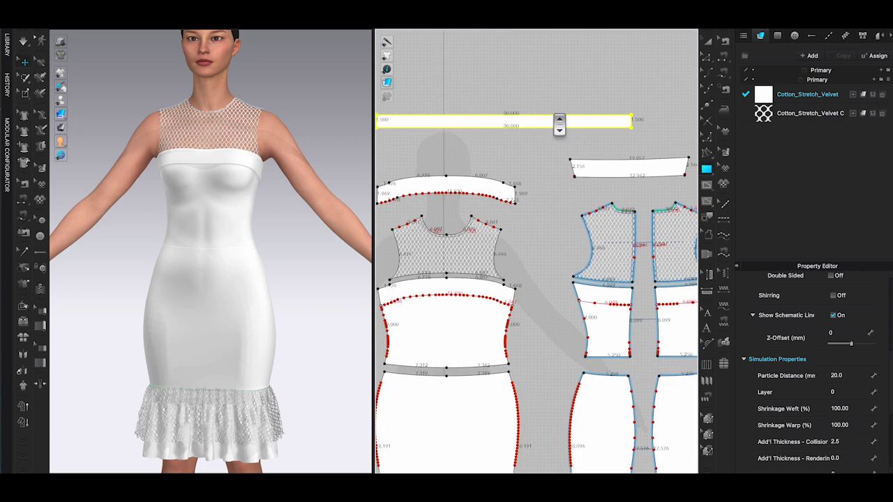
middle_click_drag(540, 89, 539, 152)
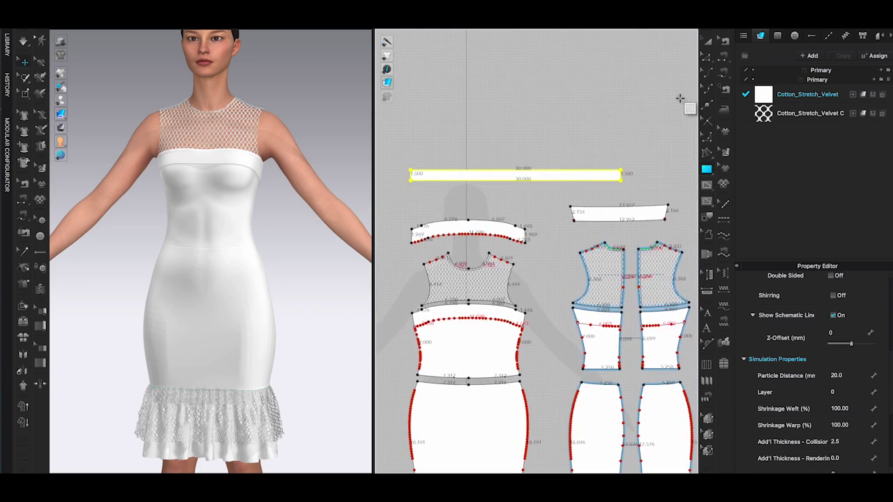
scroll(592, 166, "down", 3)
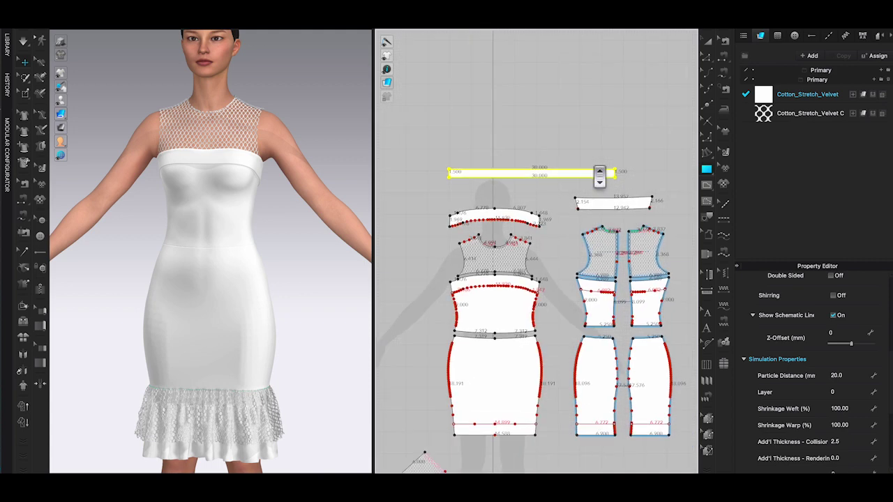
scroll(350, 164, "down", 5)
right_click_drag(237, 173, 260, 198)
left_click_drag(282, 89, 189, 140)
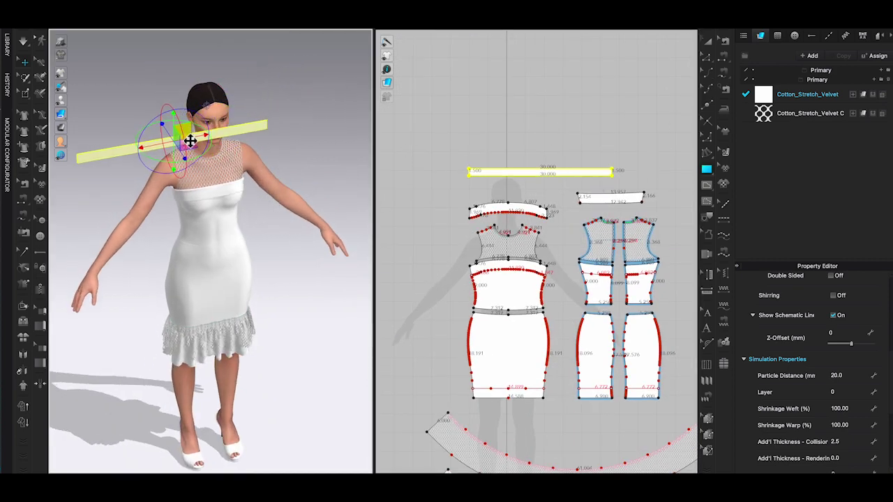
Step: Rotate the narrow strip to run front to back and position it beside the avatar's right shoulder
right_click_drag(189, 141, 229, 167)
left_click_drag(228, 202, 199, 181)
left_click_drag(214, 177, 184, 182)
right_click_drag(216, 212, 201, 202)
scroll(201, 202, "up", 3)
left_click_drag(211, 165, 252, 191)
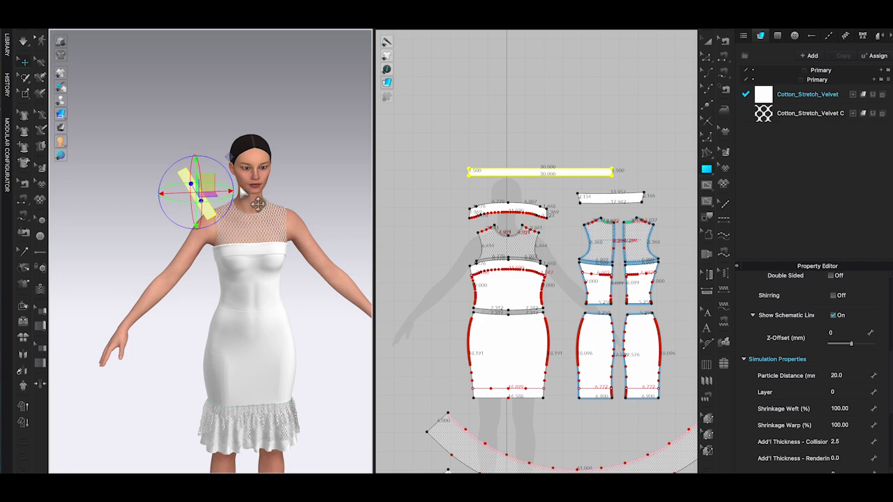
right_click_drag(253, 199, 277, 220)
left_click_drag(210, 191, 197, 206)
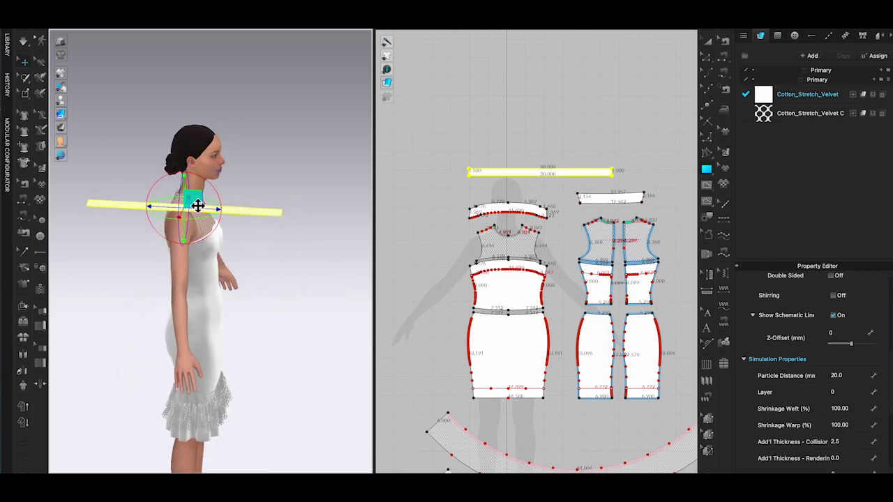
right_click_drag(198, 208, 158, 214)
left_click(592, 146)
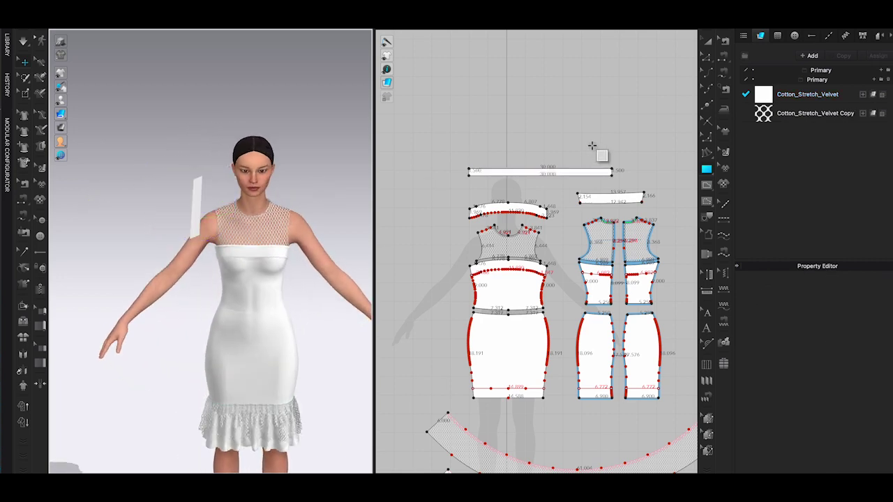
scroll(554, 152, "up", 5)
scroll(586, 148, "down", 3)
middle_click_drag(593, 143, 582, 109)
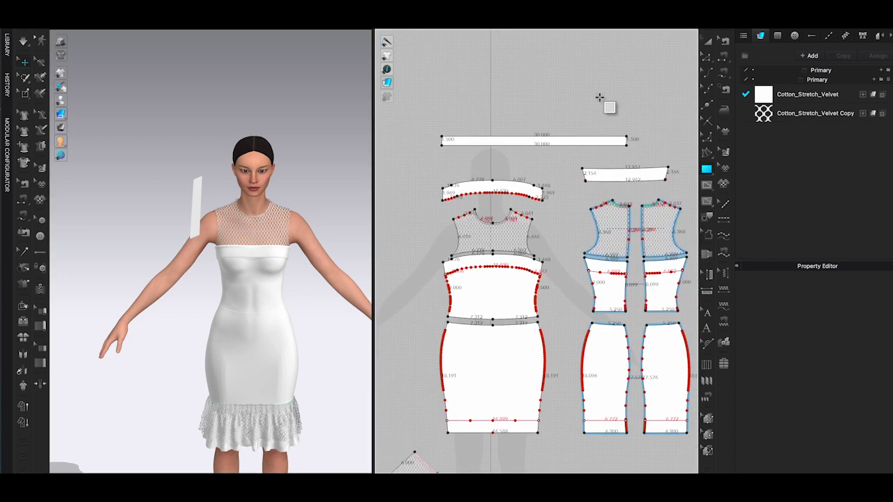
Step: Sew the strip's long upper edge to the front and back mesh armhole edges on the avatar's right side
left_click(727, 76)
left_click(628, 137)
left_click(441, 136)
left_click(451, 256, "shift")
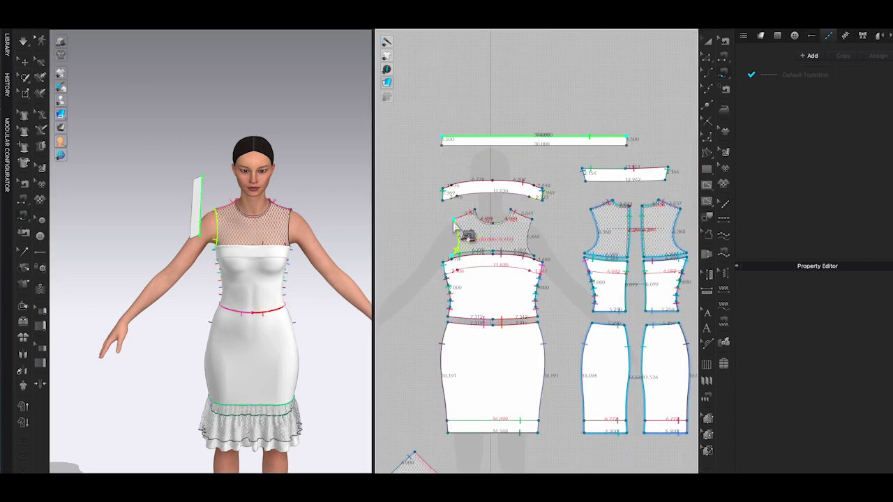
left_click(453, 219, "shift")
left_click(681, 209, "shift")
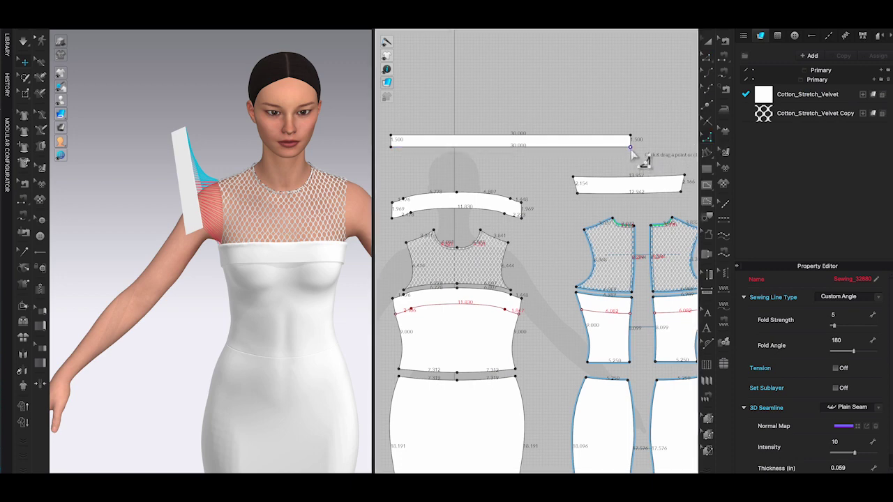
Step: Round the strip's two lower corners with smooth curves and shift the curve ends inward along the lower edge
left_click_drag(631, 149, 614, 147)
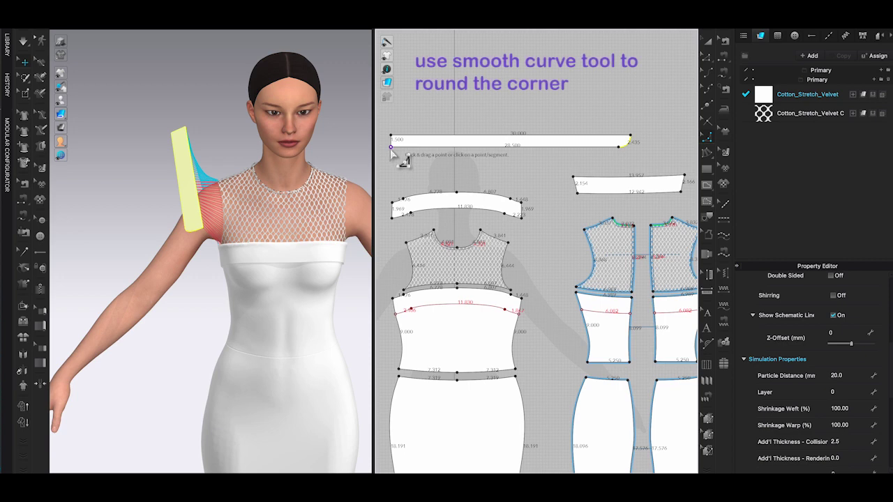
left_click_drag(390, 147, 418, 144)
left_click(708, 58)
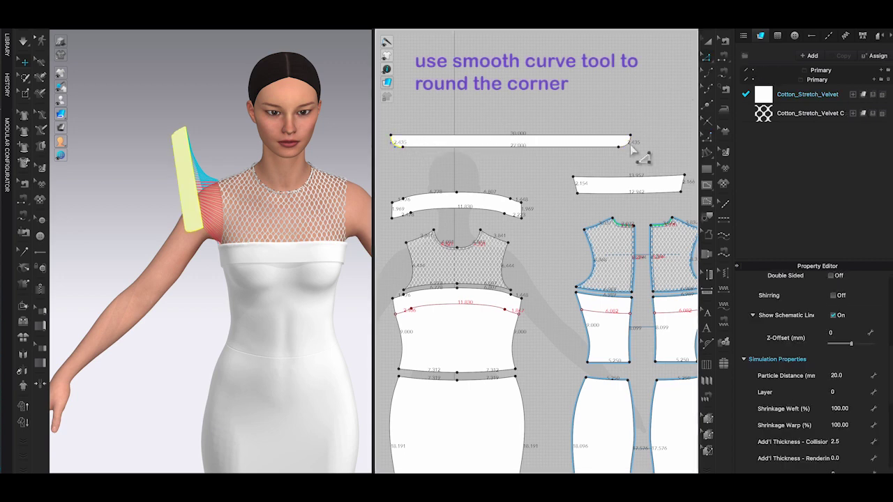
left_click_drag(619, 149, 604, 149)
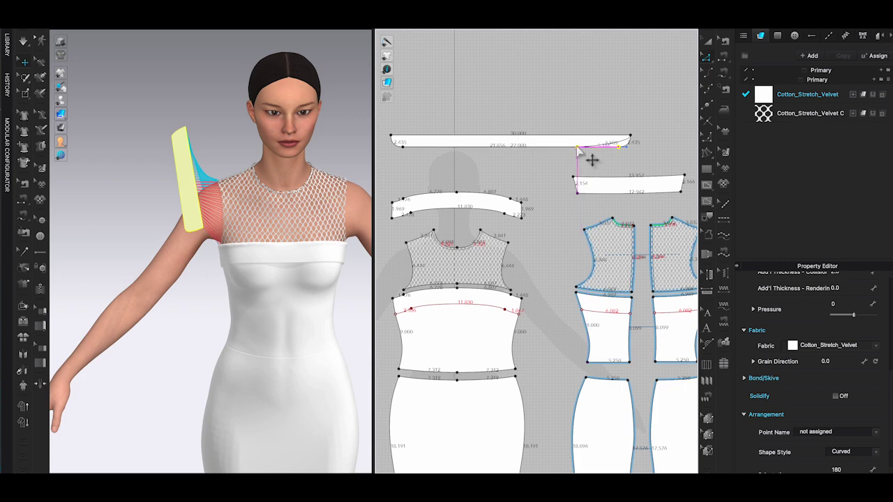
left_click_drag(607, 154, 606, 155)
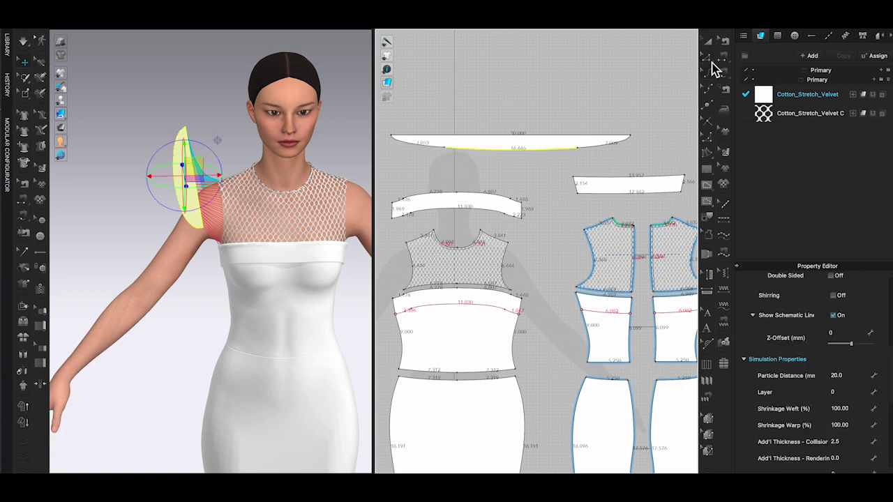
Step: Convert the two remaining corner points on the strip's lower edge to curve points
left_click(708, 57)
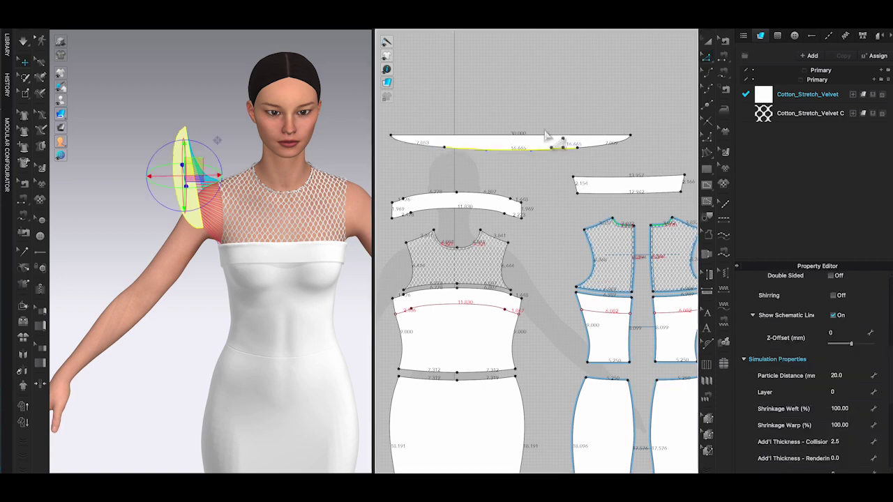
left_click_drag(435, 159, 531, 154)
left_click_drag(590, 150, 589, 151)
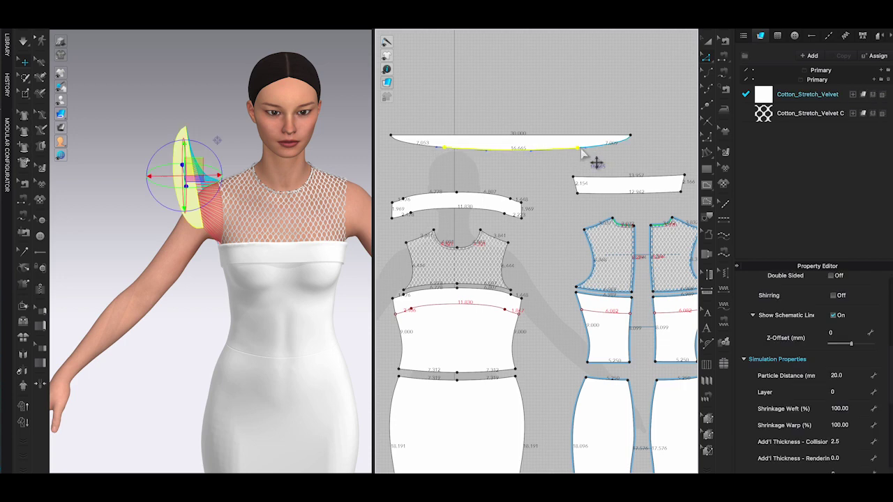
right_click(580, 150)
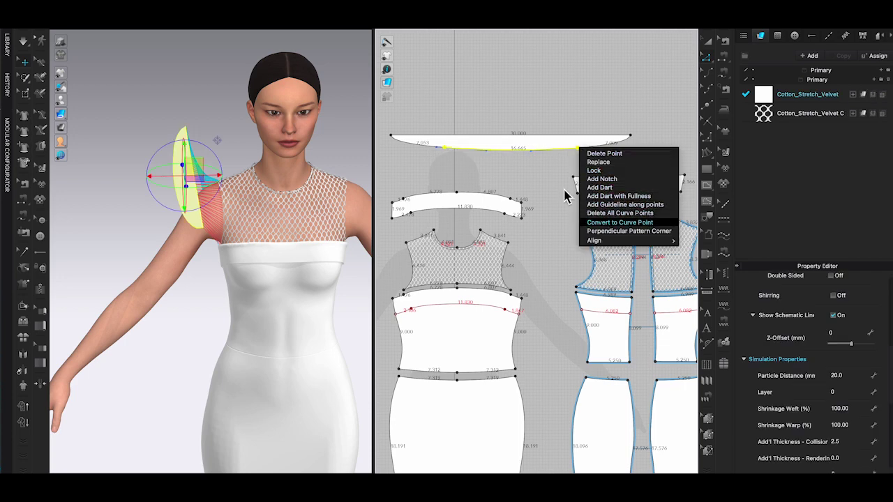
left_click(619, 223)
Step: Simulate the strip into a gathered ruffle around the avatar's right armhole and inspect it from the back and front
right_click_drag(349, 167, 342, 147)
key("space")
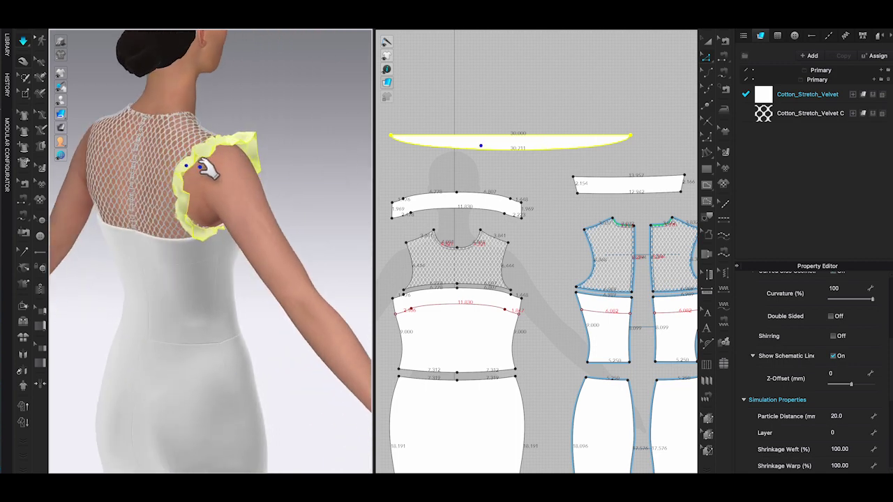
right_click_drag(293, 165, 185, 132)
left_click(172, 106)
scroll(269, 155, "down", 4)
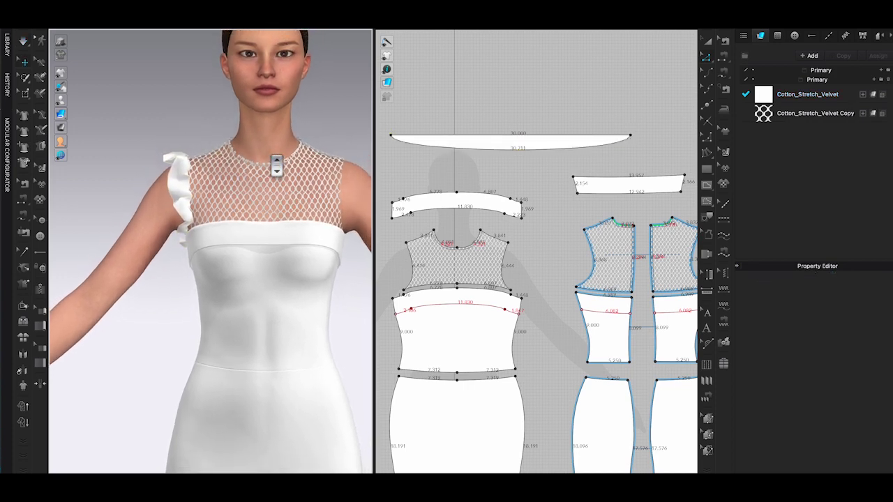
middle_click_drag(338, 126, 314, 107)
scroll(319, 93, "down", 4)
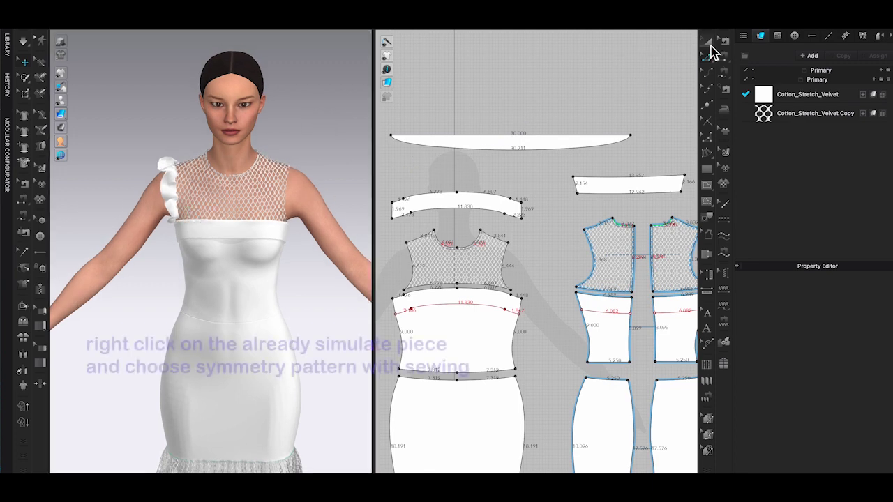
Step: Create a symmetric pattern with sewing from the ruffle strip, place it above the original, and check it on the avatar's left shoulder
left_click(531, 145)
left_click(528, 143)
right_click(529, 143)
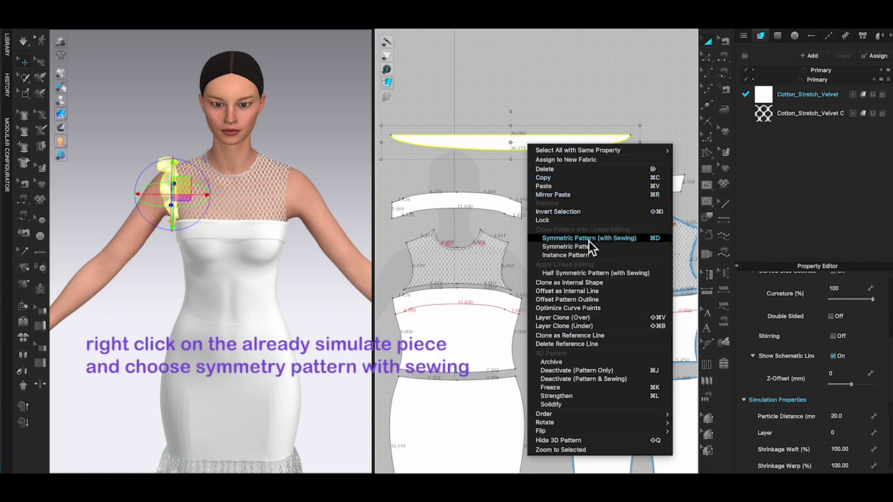
left_click(589, 239)
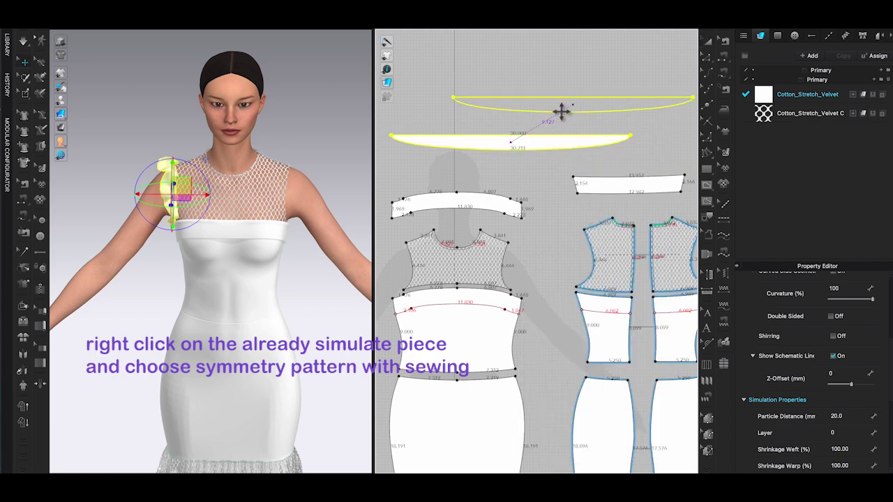
left_click(562, 110)
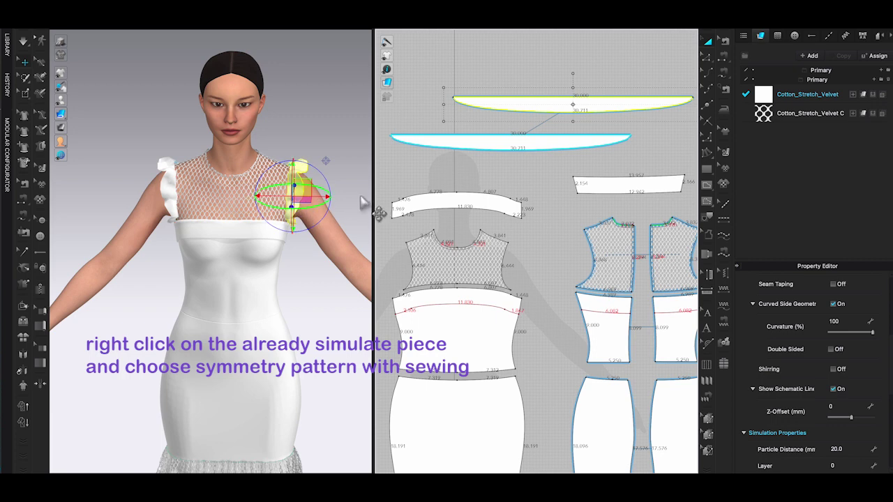
right_click_drag(363, 202, 312, 190)
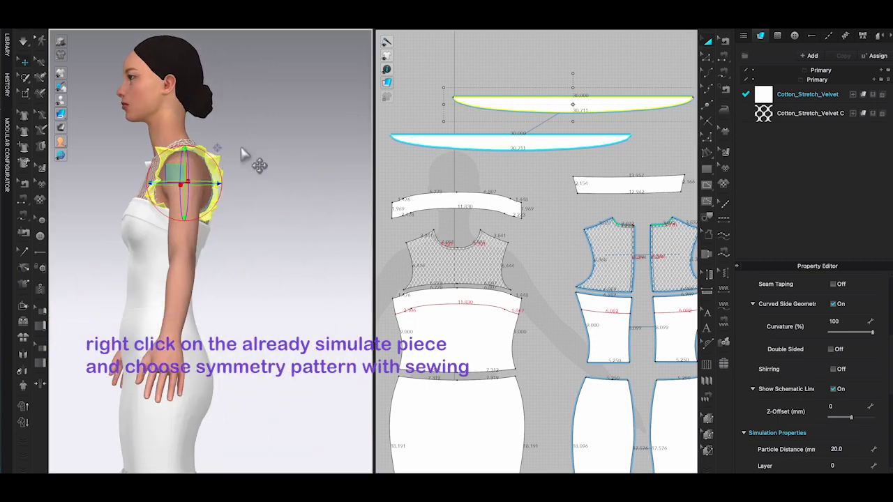
right_click_drag(242, 193, 300, 208)
left_click(351, 115)
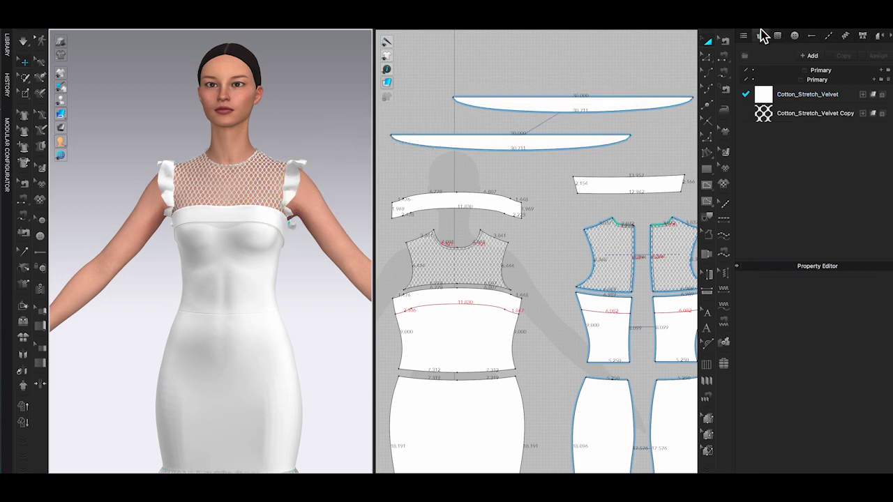
Step: Sew the mirrored ruffle's upper edge to the front mesh armhole on the avatar's left side
left_click(726, 41)
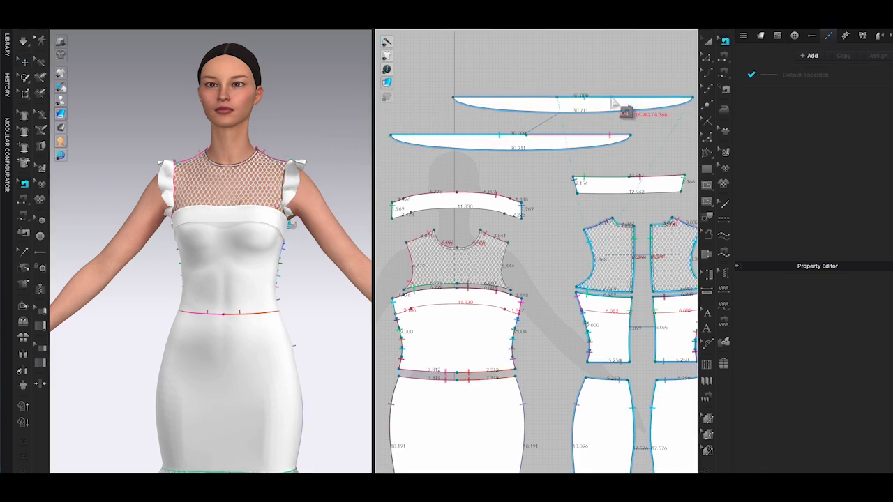
right_click_drag(369, 165, 313, 203)
left_click(25, 63)
left_click(318, 187)
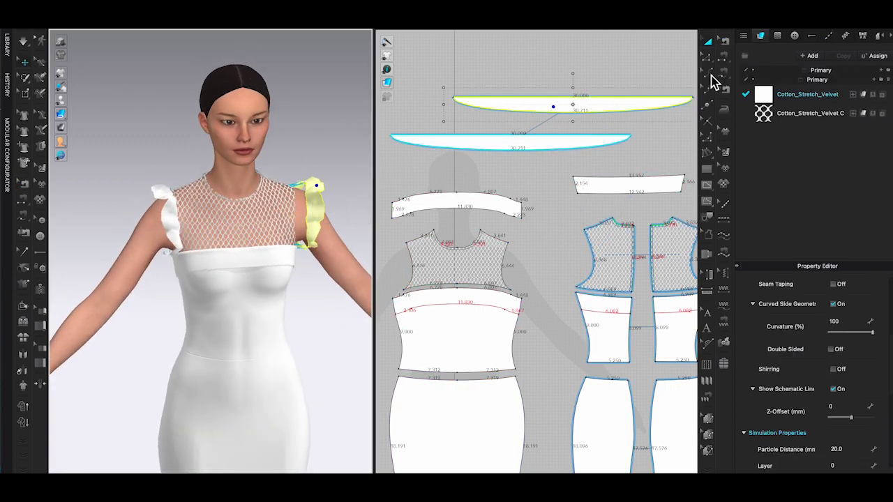
left_click(723, 75)
scroll(530, 304, "down", 1)
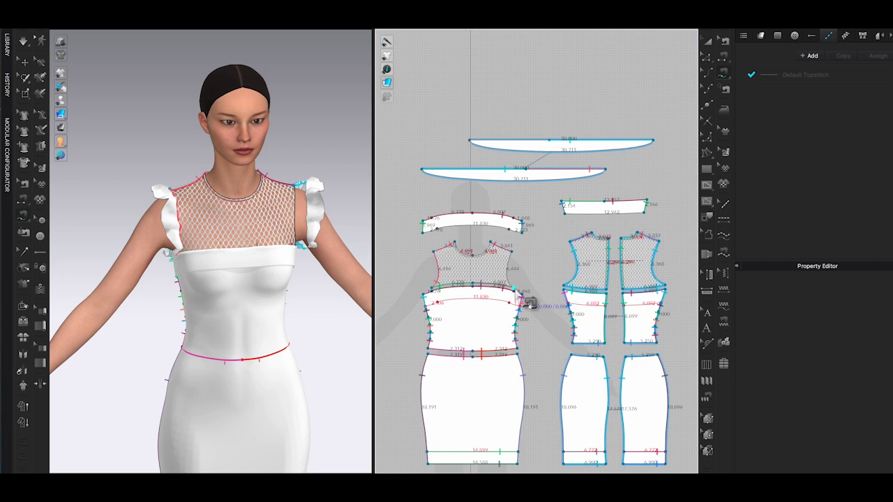
left_click(518, 259)
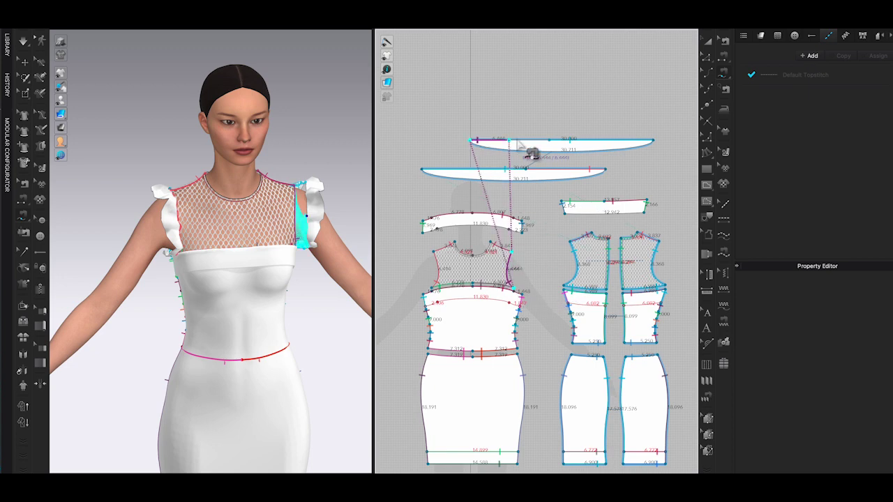
left_click(560, 148)
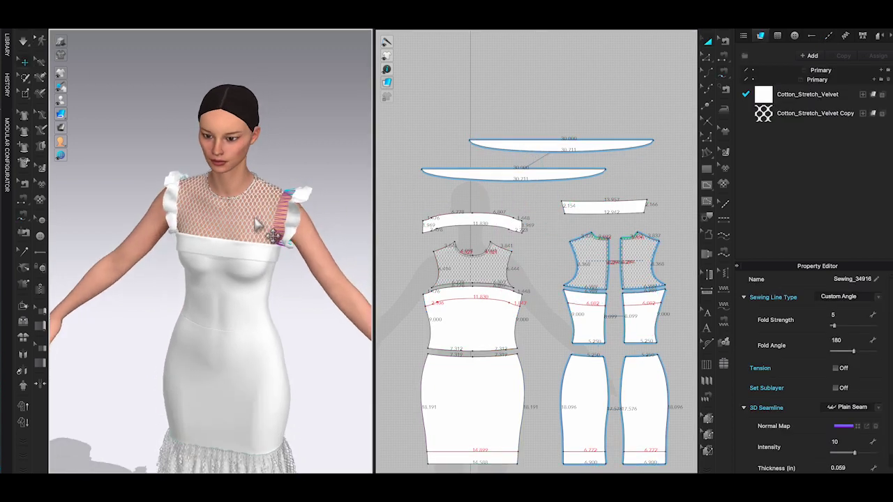
Step: Simulate the mirrored ruffle into place at the avatar's left armhole and check it from the front
key("space")
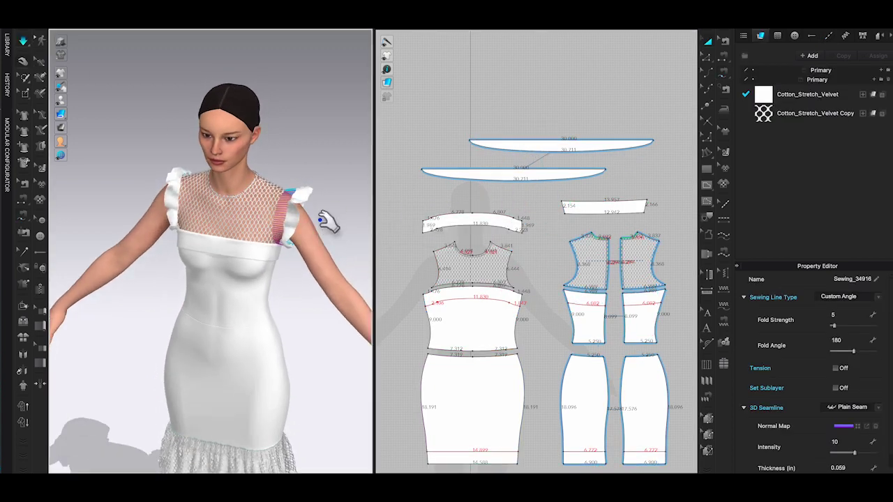
key("2")
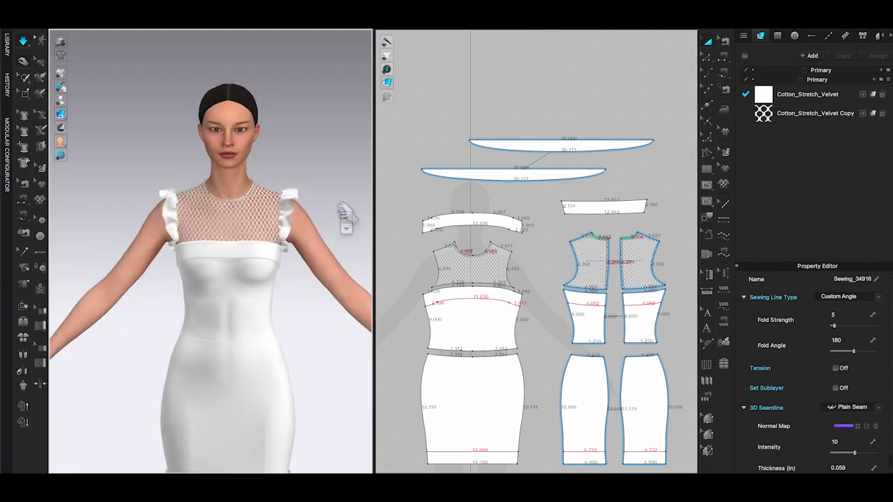
key("space")
Step: Assign the Cotton_Stretch_Velvet Copy mesh fabric to both shoulder ruffle strips, simulate, and view the whole dress
left_click_drag(405, 116, 657, 195)
left_click(872, 113)
left_click(311, 166)
key("space")
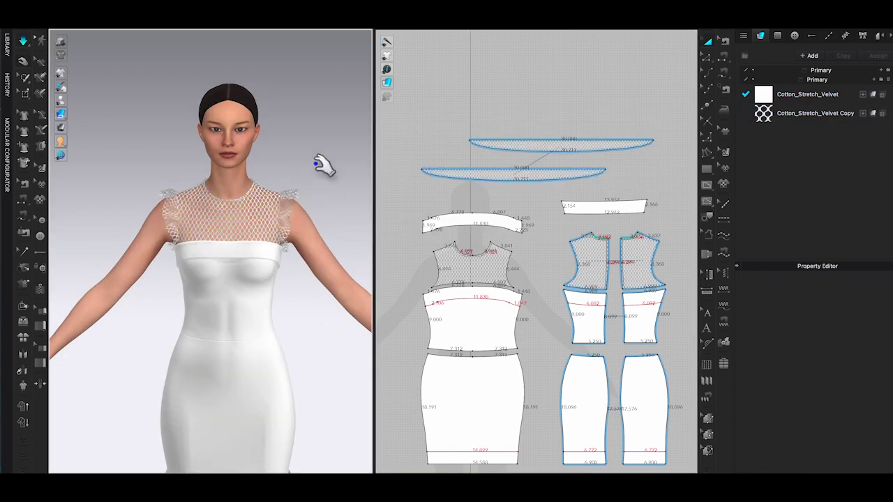
scroll(330, 227, "up", 4)
mouse_move(331, 226)
right_mouse_down()
mouse_move(293, 238)
mouse_move(330, 235)
right_mouse_up()
scroll(330, 234, "down", 5)
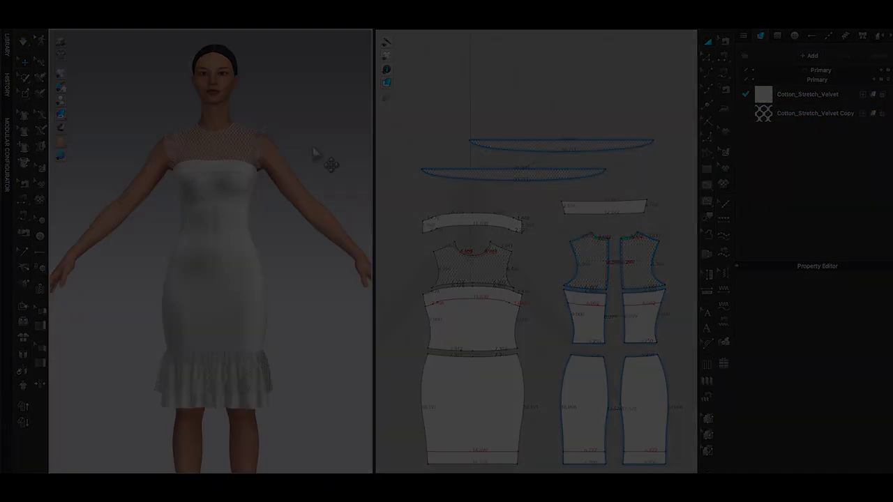
scroll(79, 55, "down", 2)
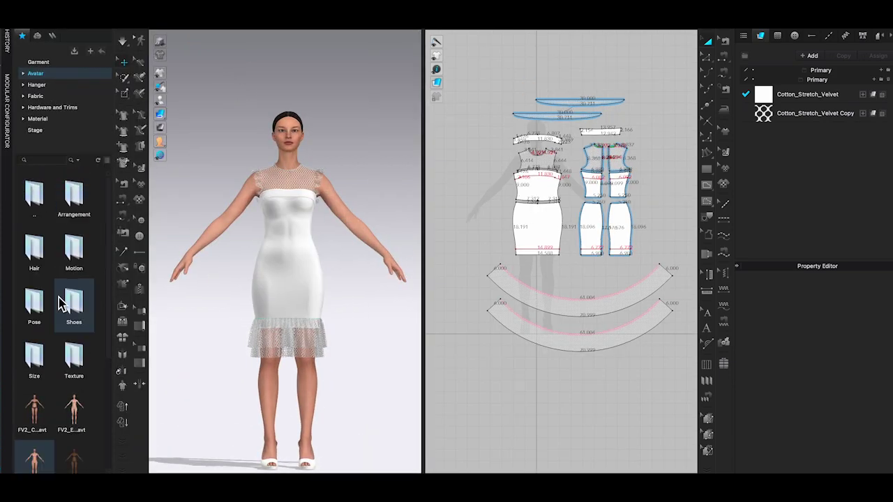
Step: Apply a pose with lowered arms from the avatar library and simulate the dress on it
double_click(75, 339)
left_click(453, 280)
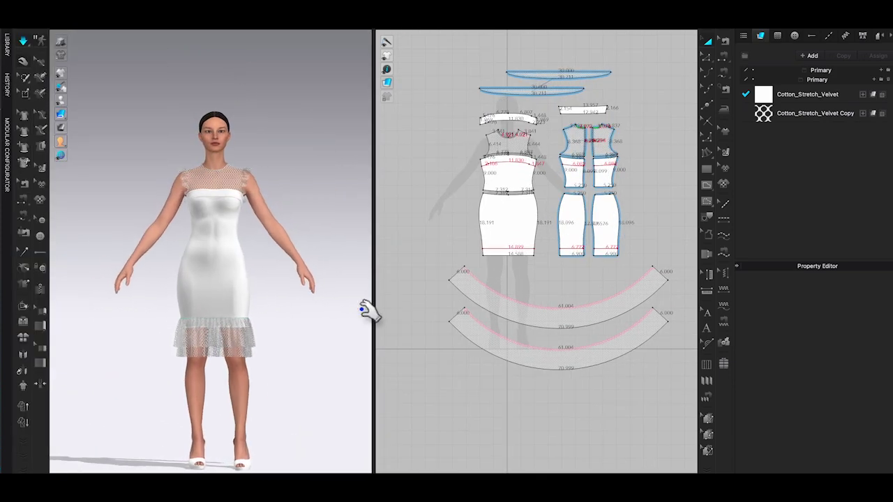